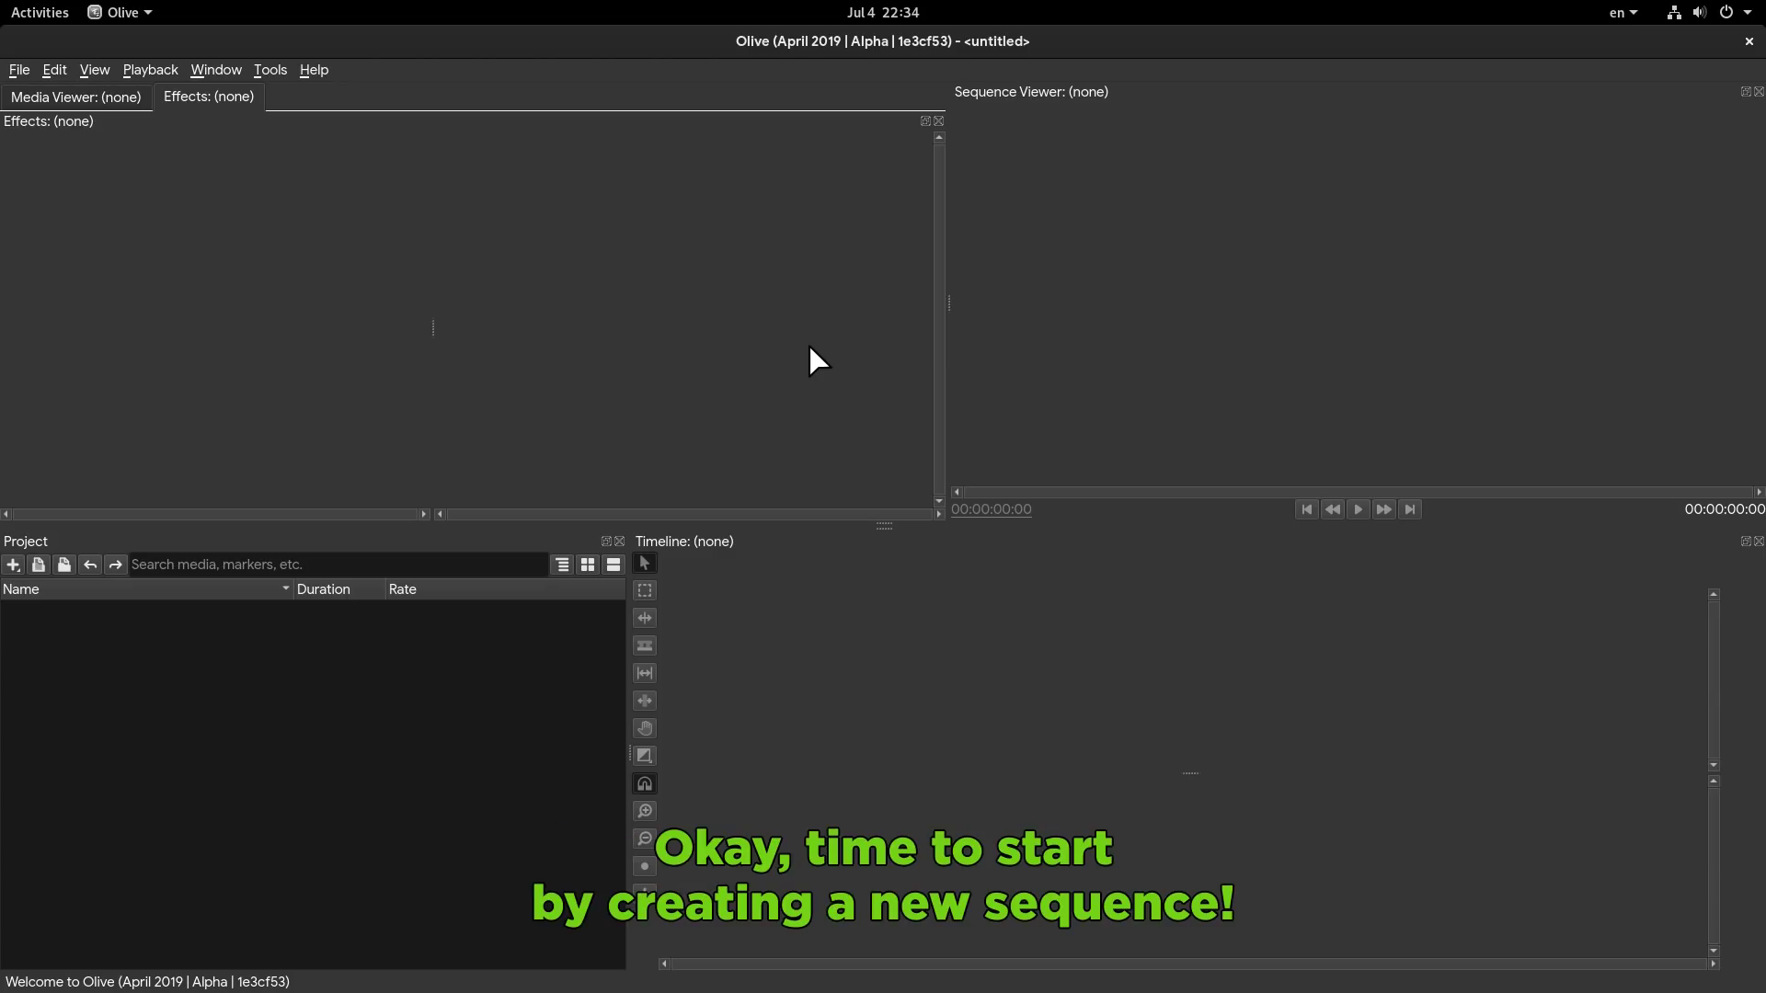
- Create a new sequence with a 60 FPS frame rate
right_click(304, 660)
mouse_move(356, 698)
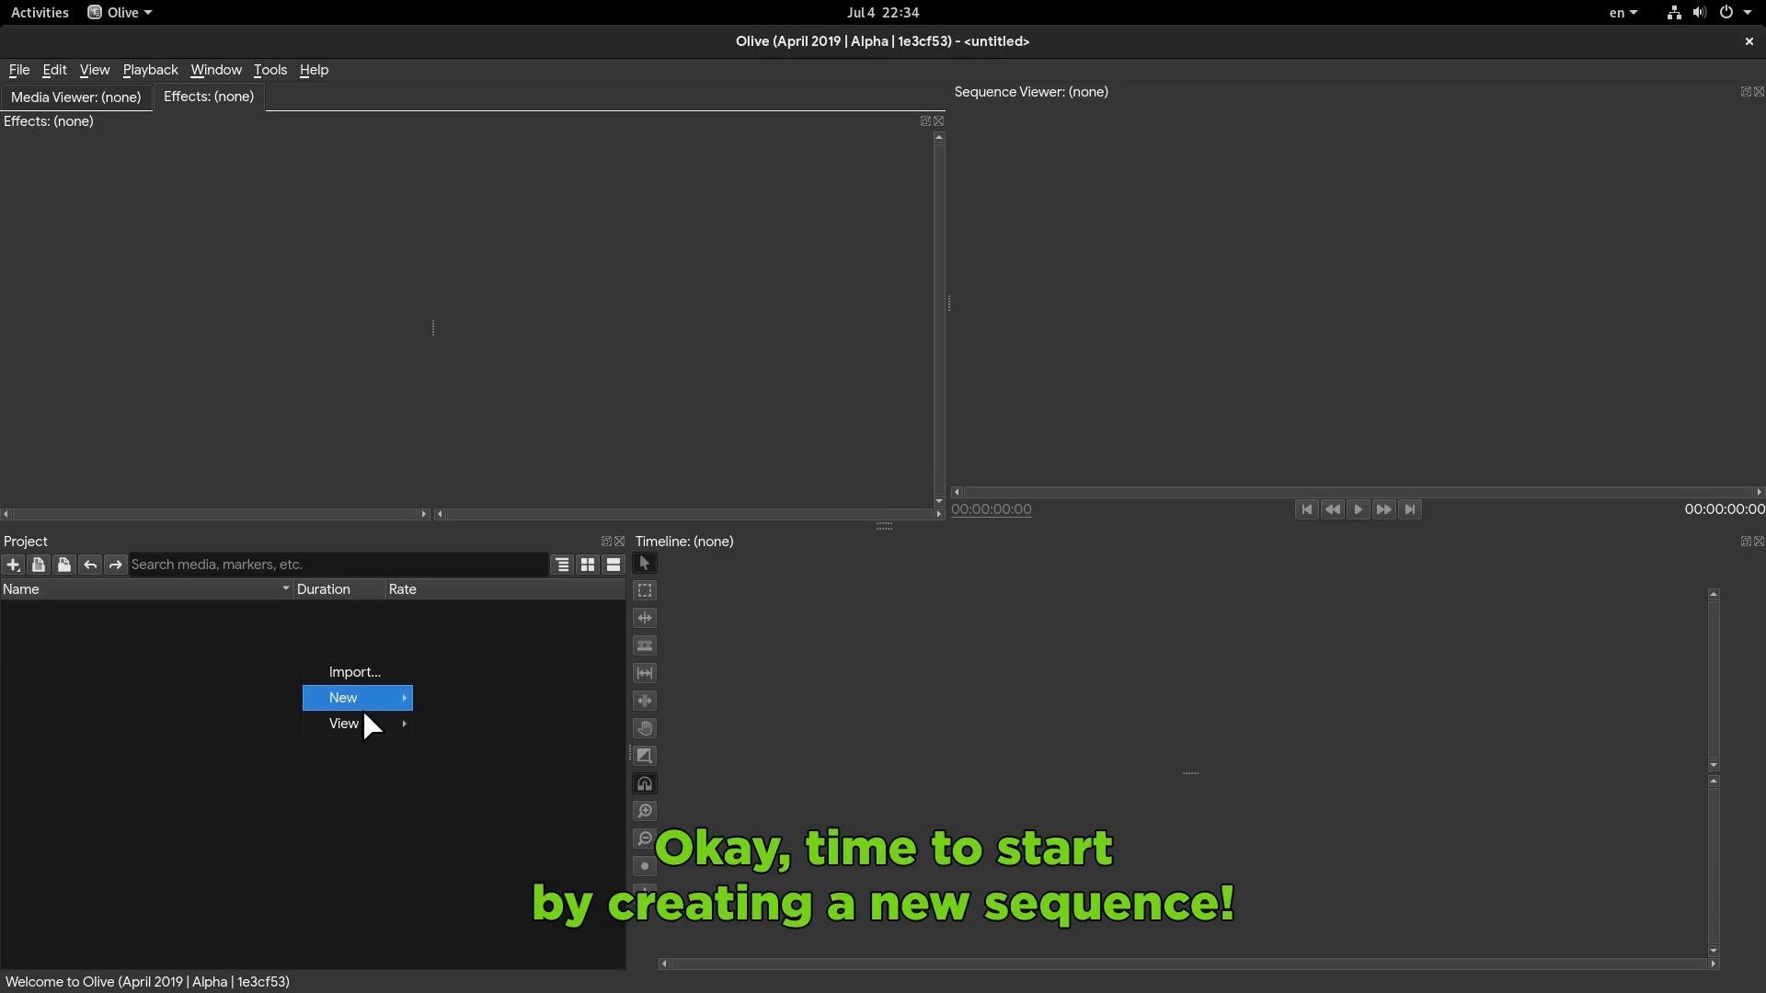
click(492, 721)
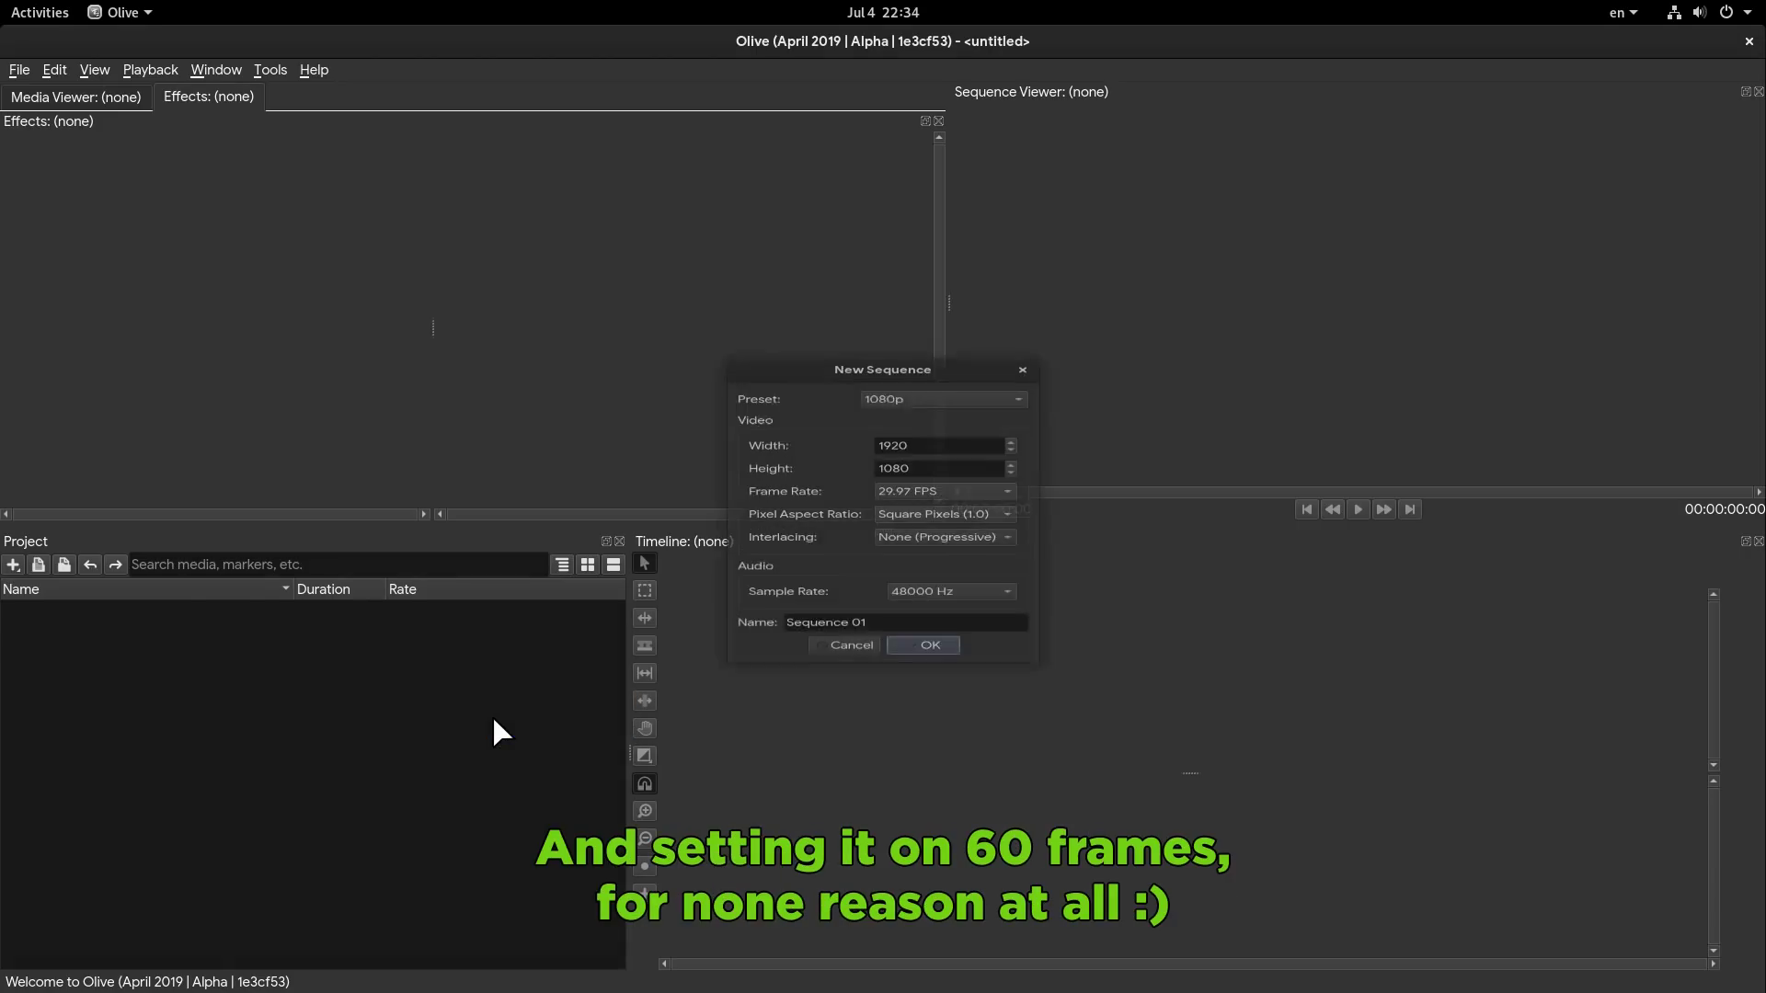
click(958, 494)
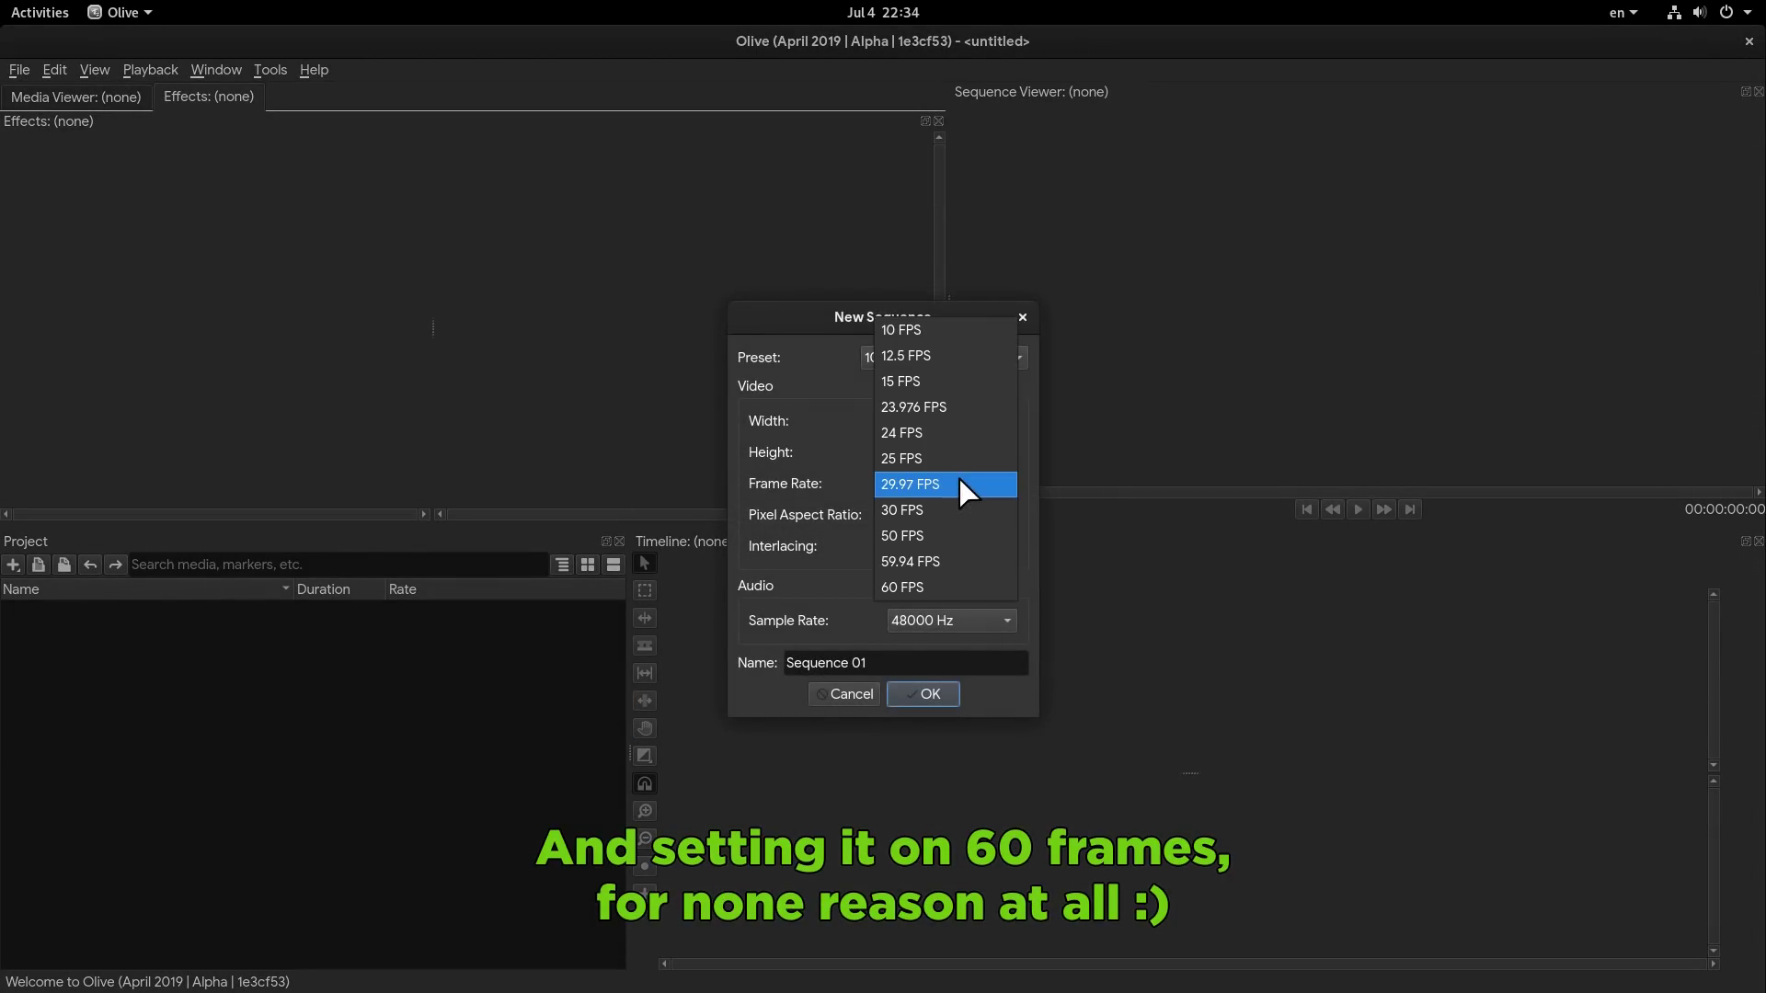
click(937, 572)
click(912, 695)
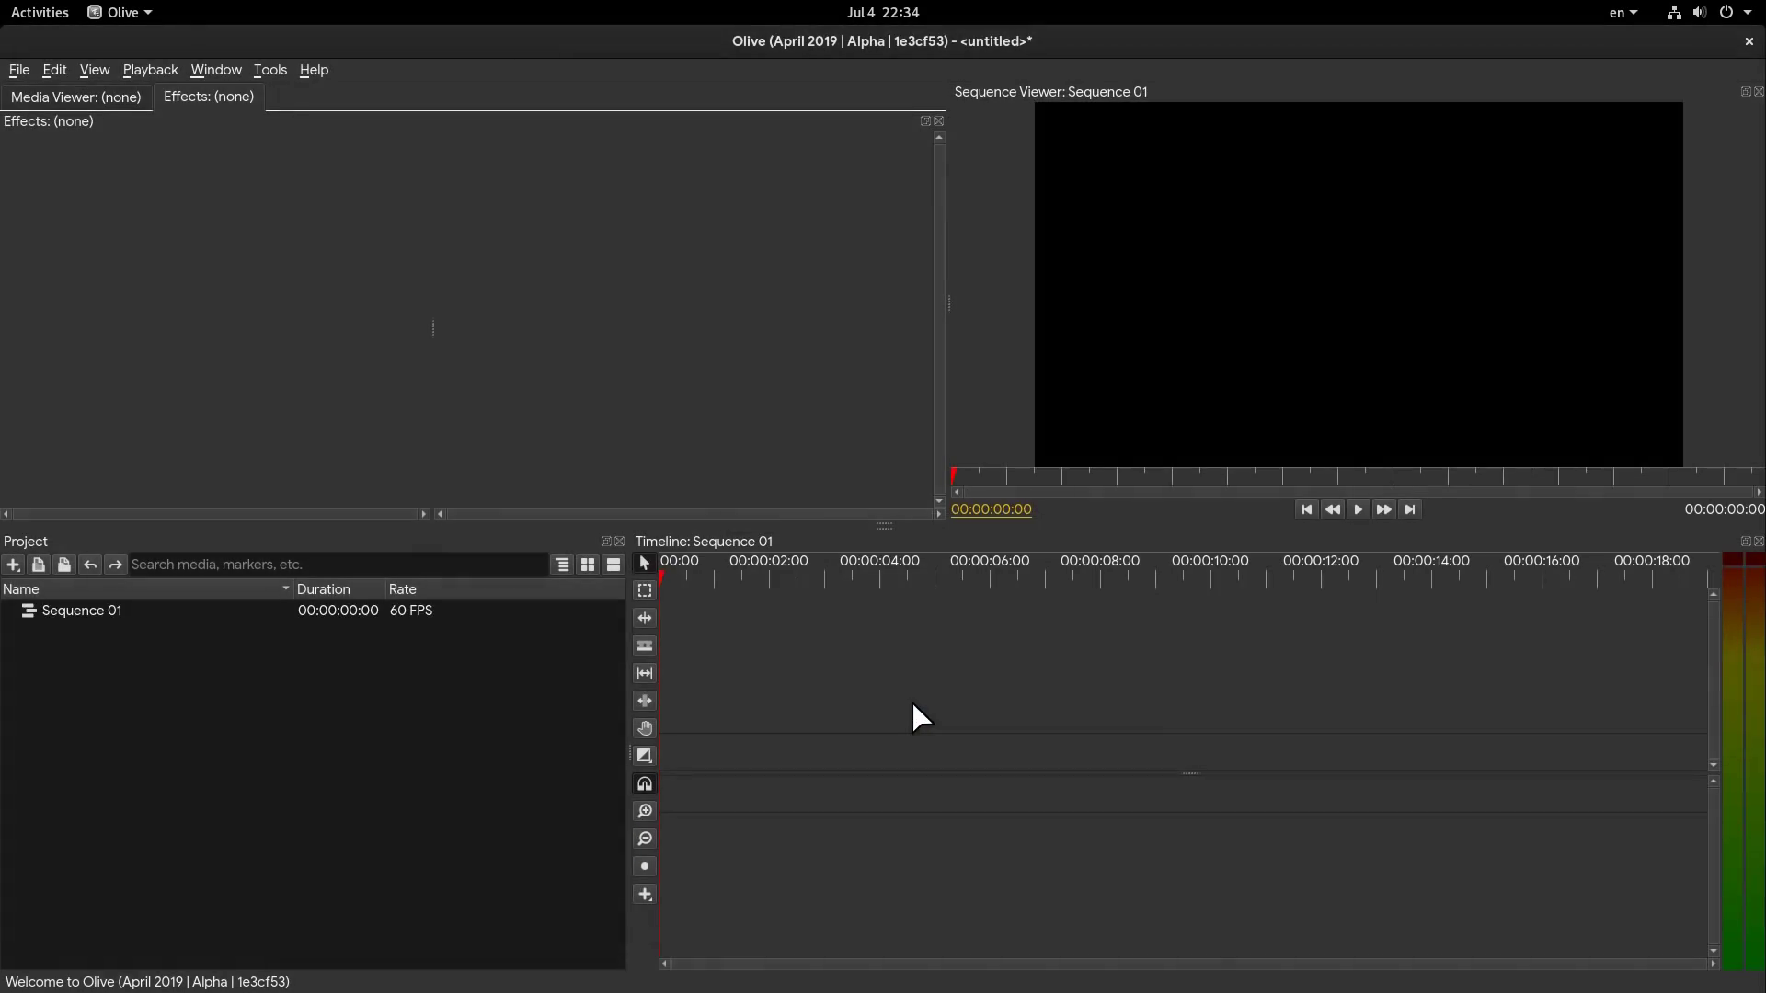
- Add a Title clip about four seconds long to the video track
click(645, 893)
click(716, 779)
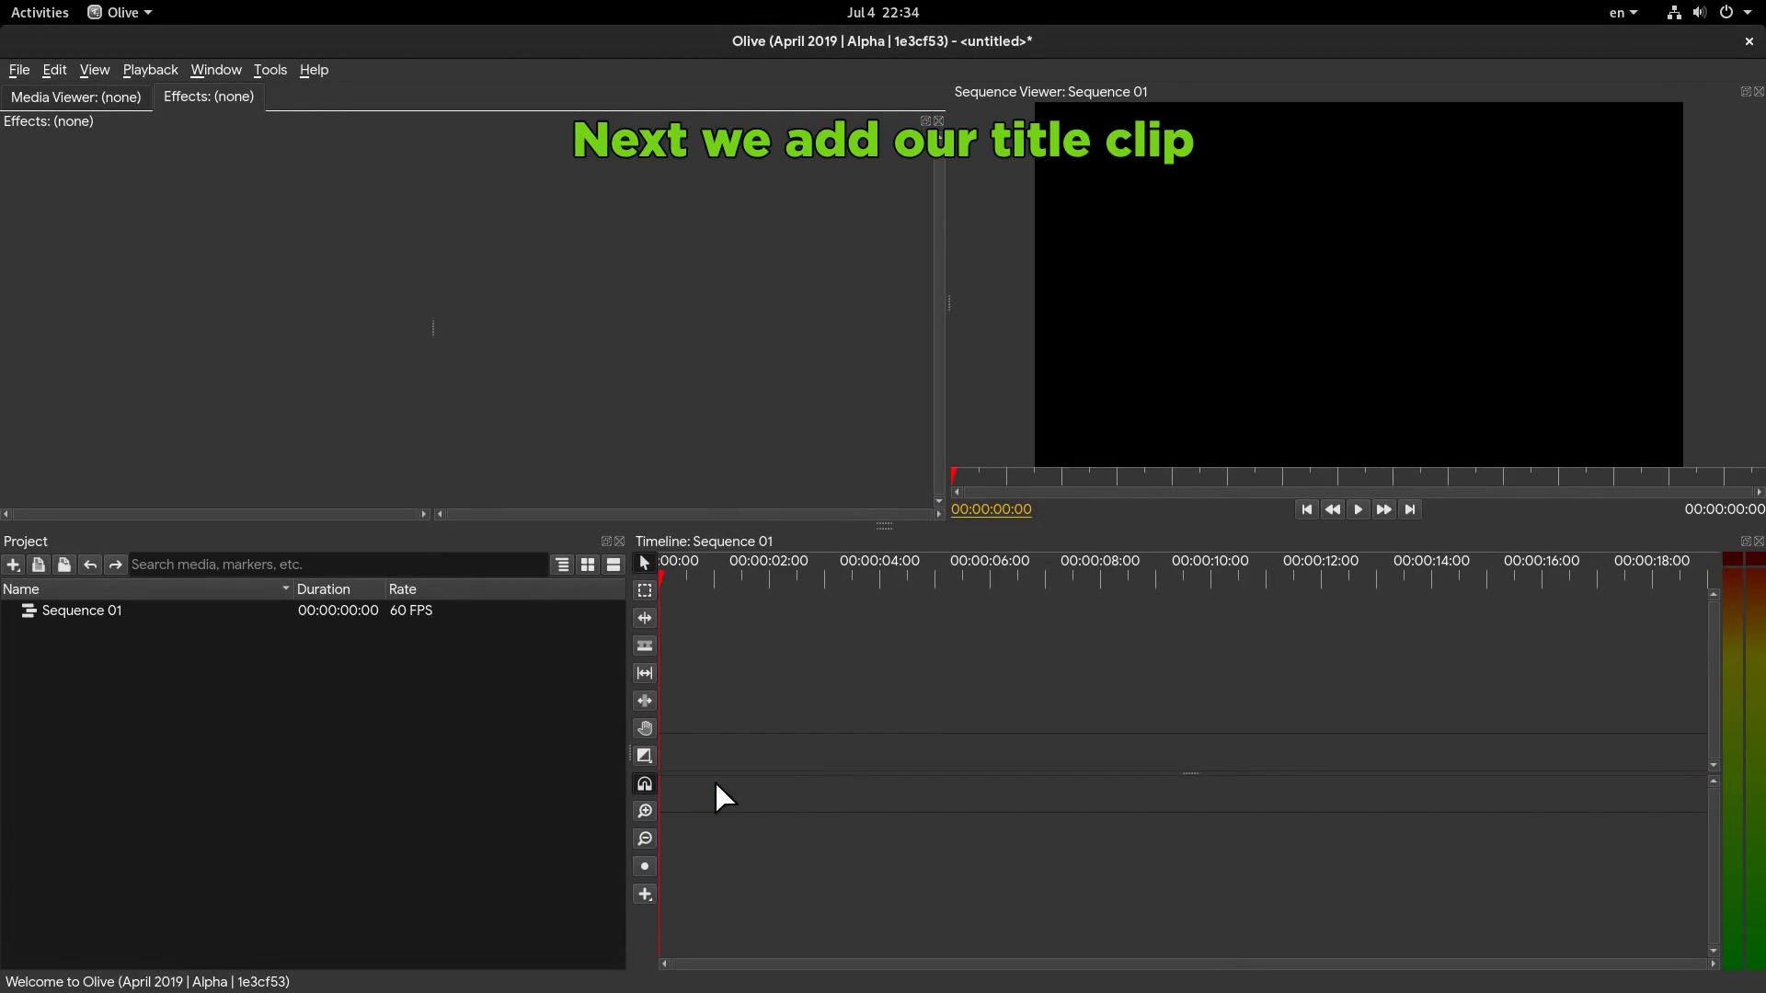
drag(732, 729, 957, 735)
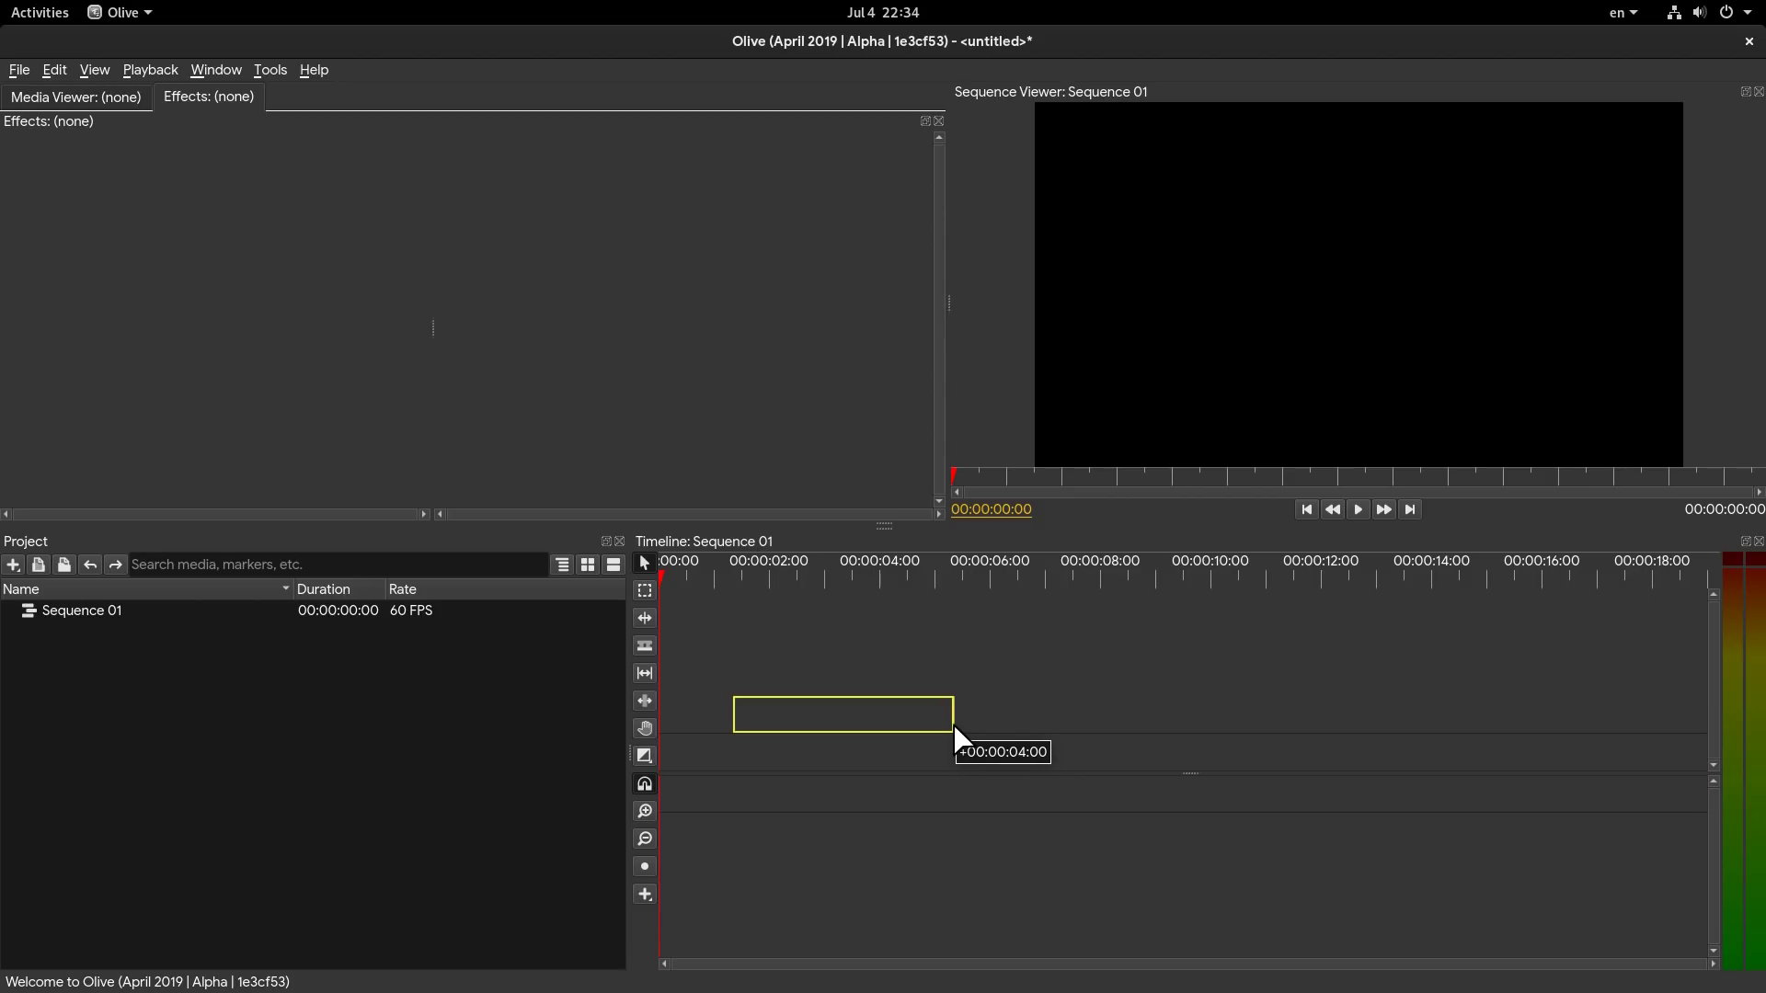
drag(956, 728, 953, 722)
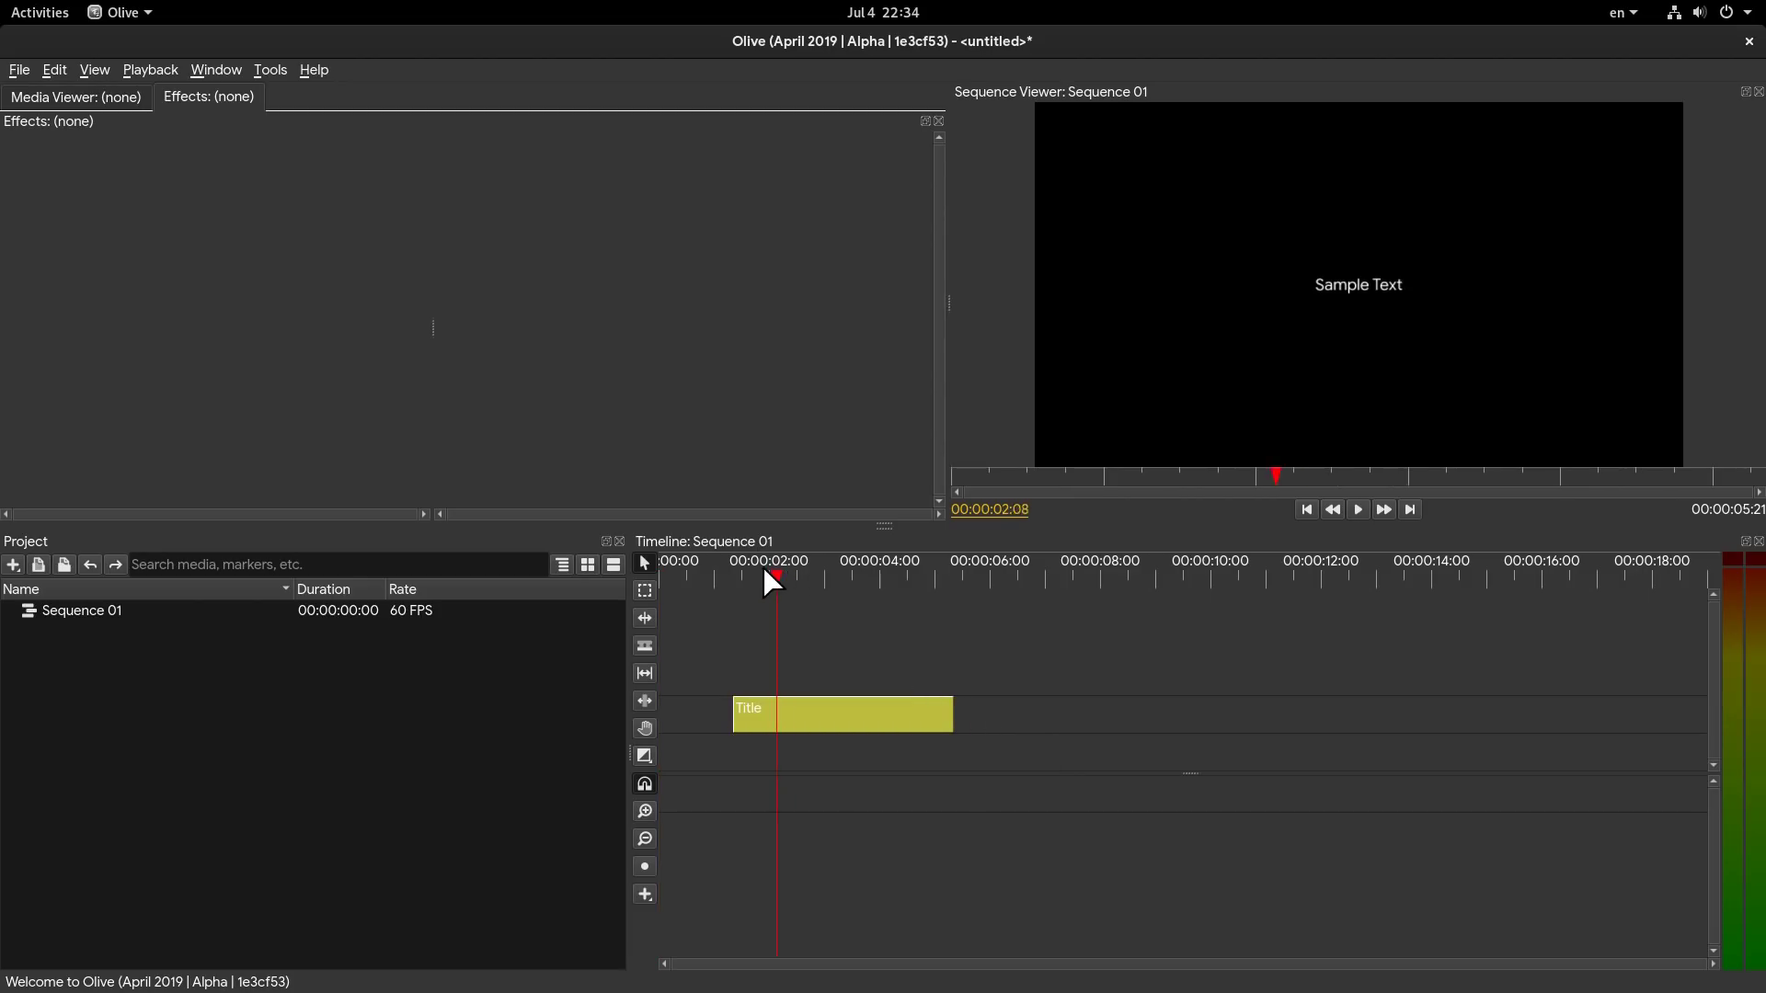
- Set the title's sample text to Mom'sTypewriter font at size 70
drag(789, 574, 732, 570)
click(793, 719)
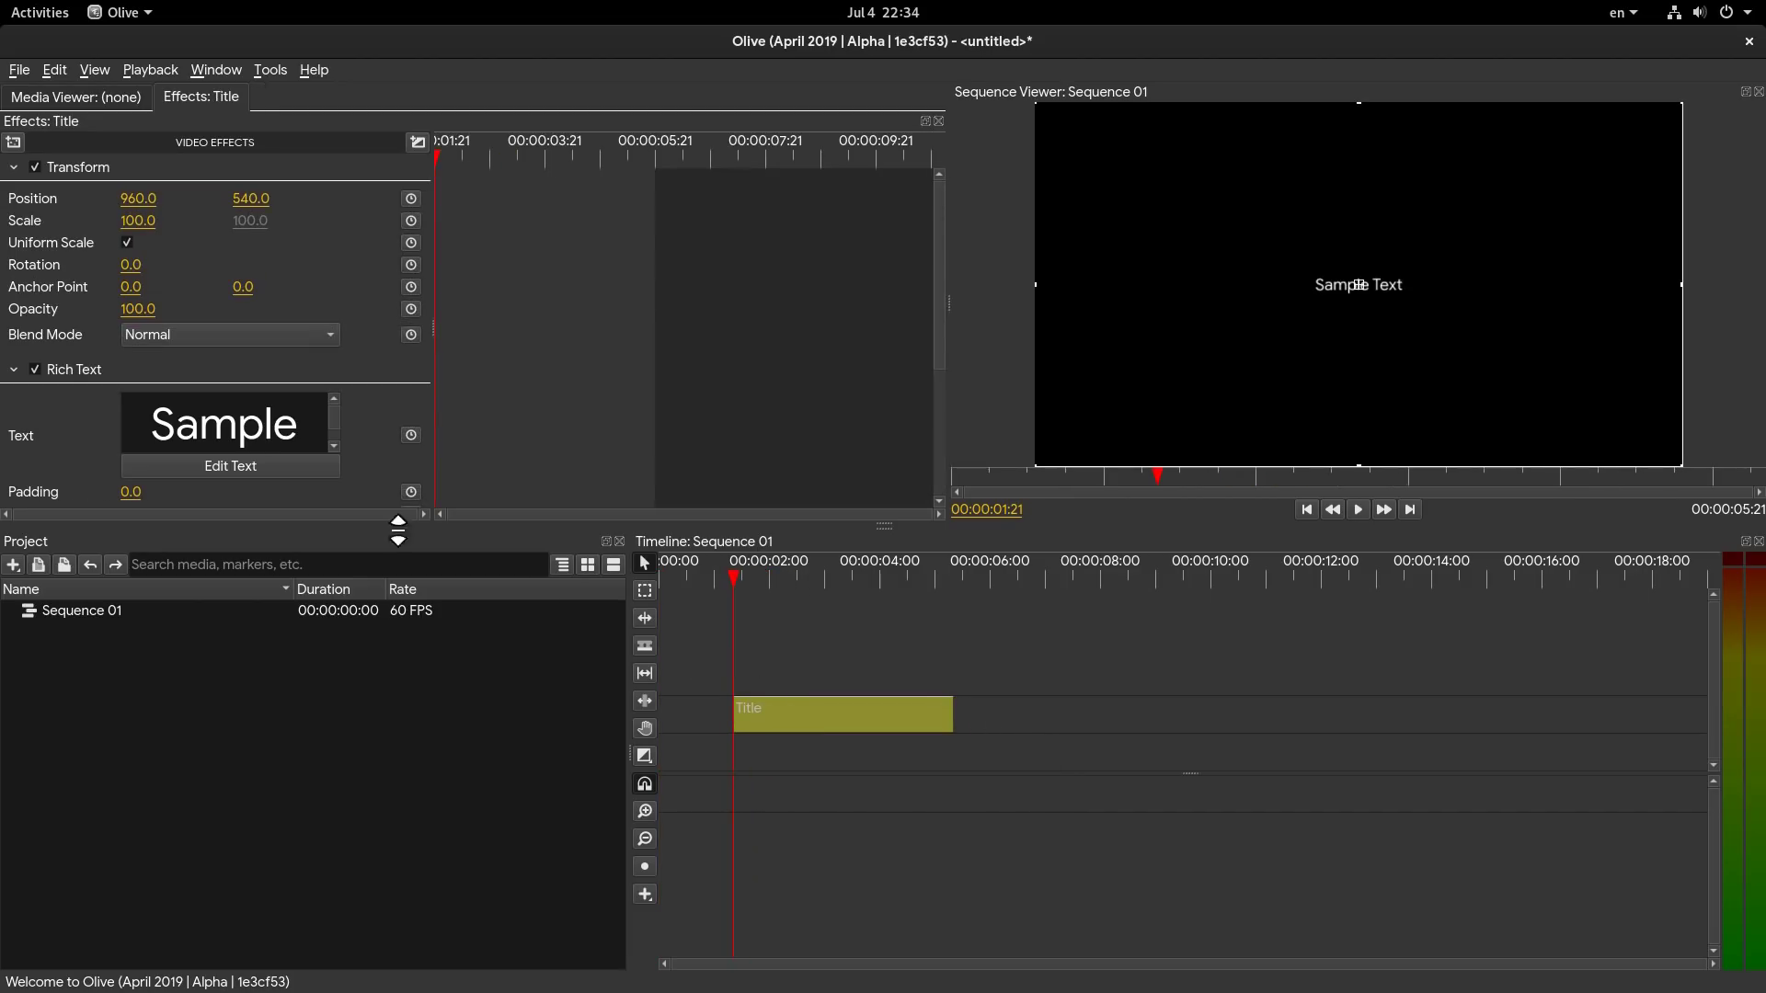
click(231, 465)
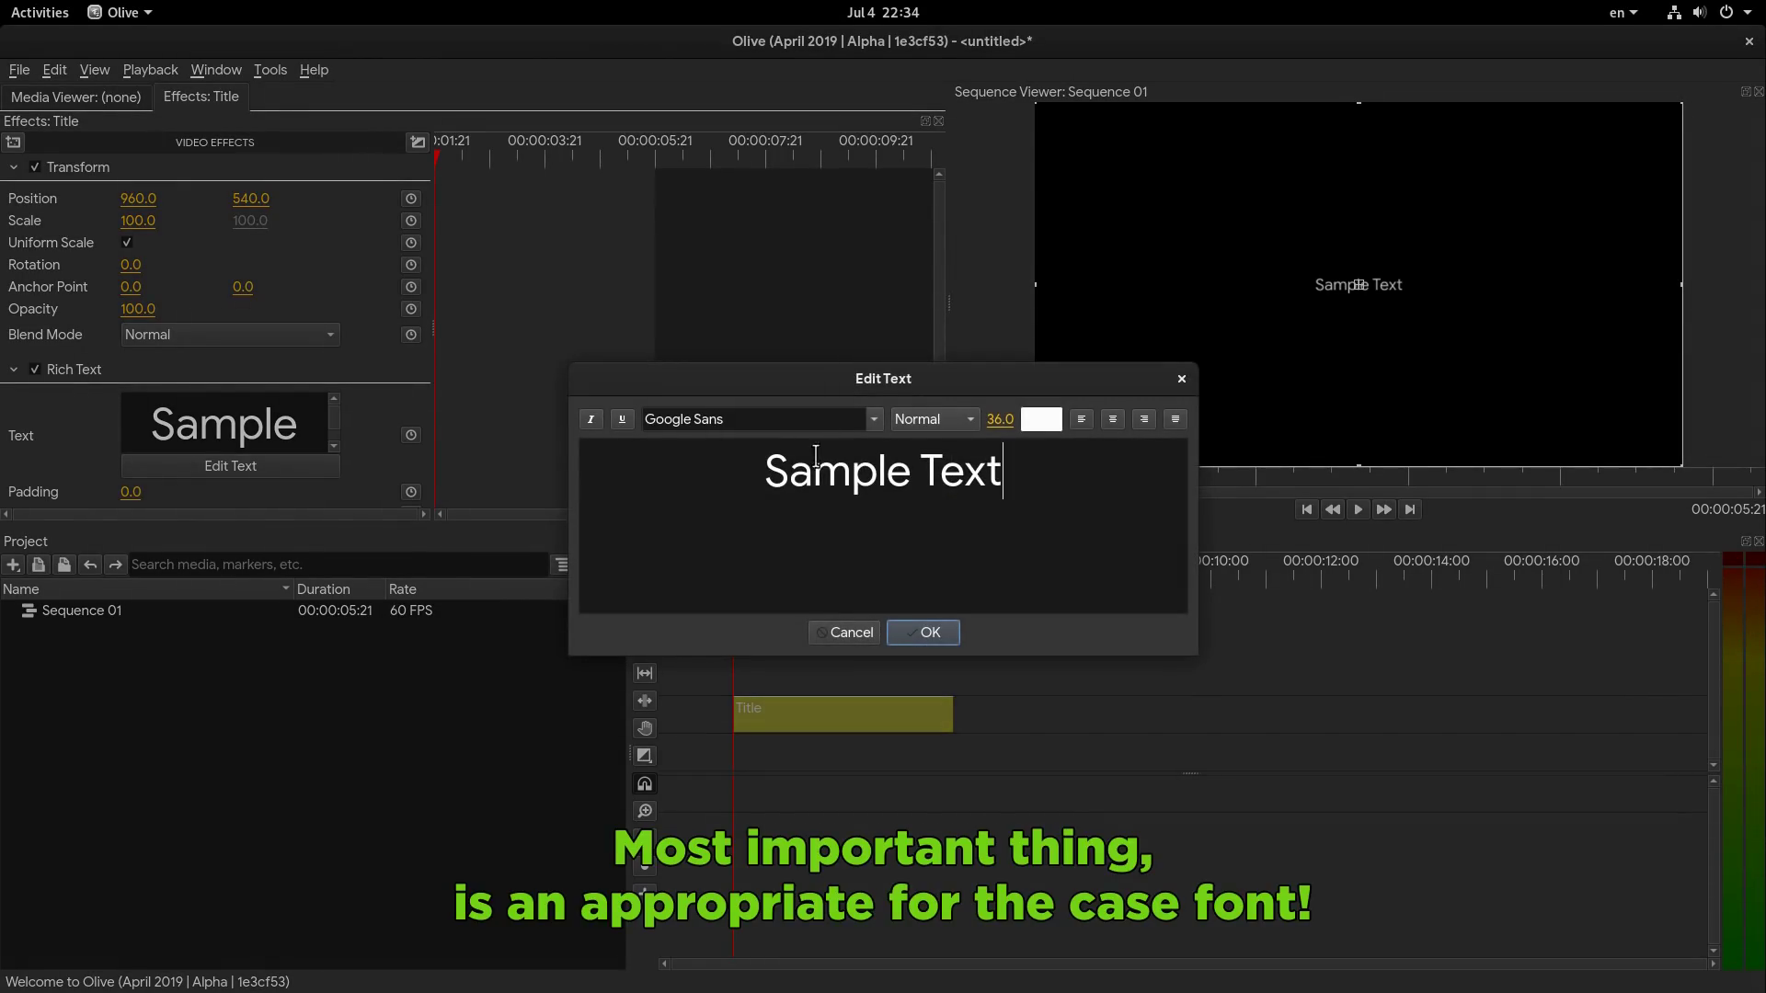
triple_click(806, 466)
click(874, 421)
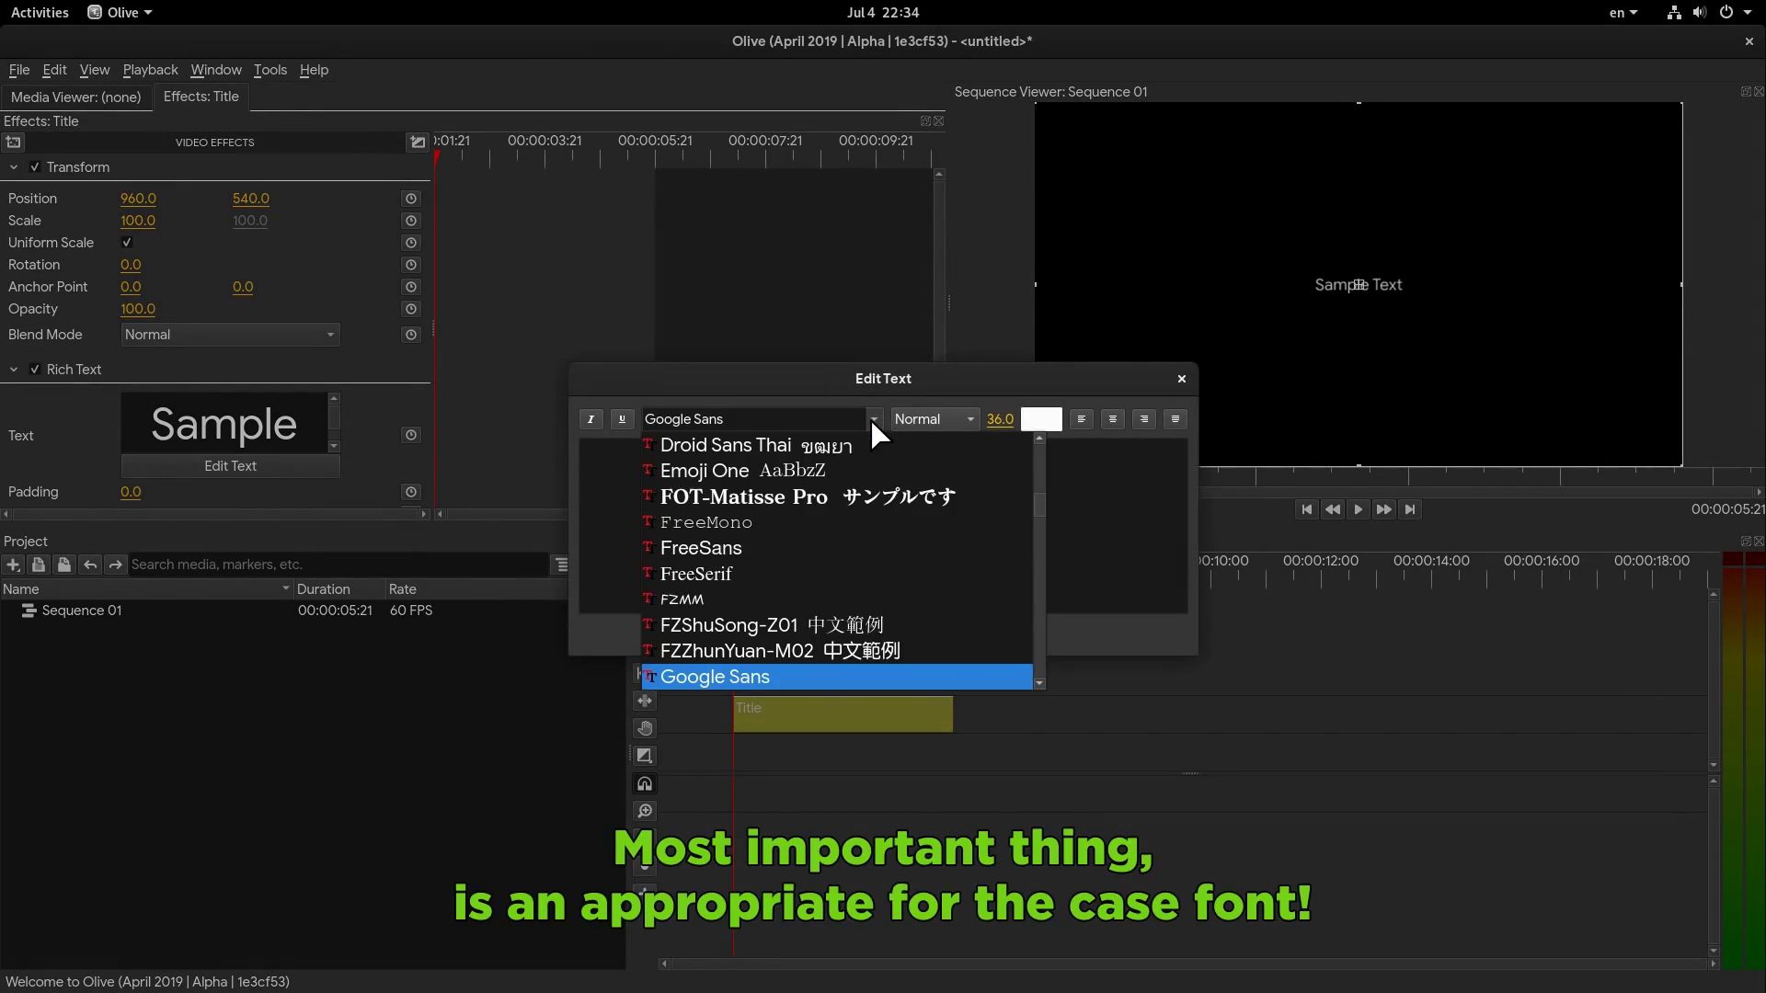
text(mom)
key(Return)
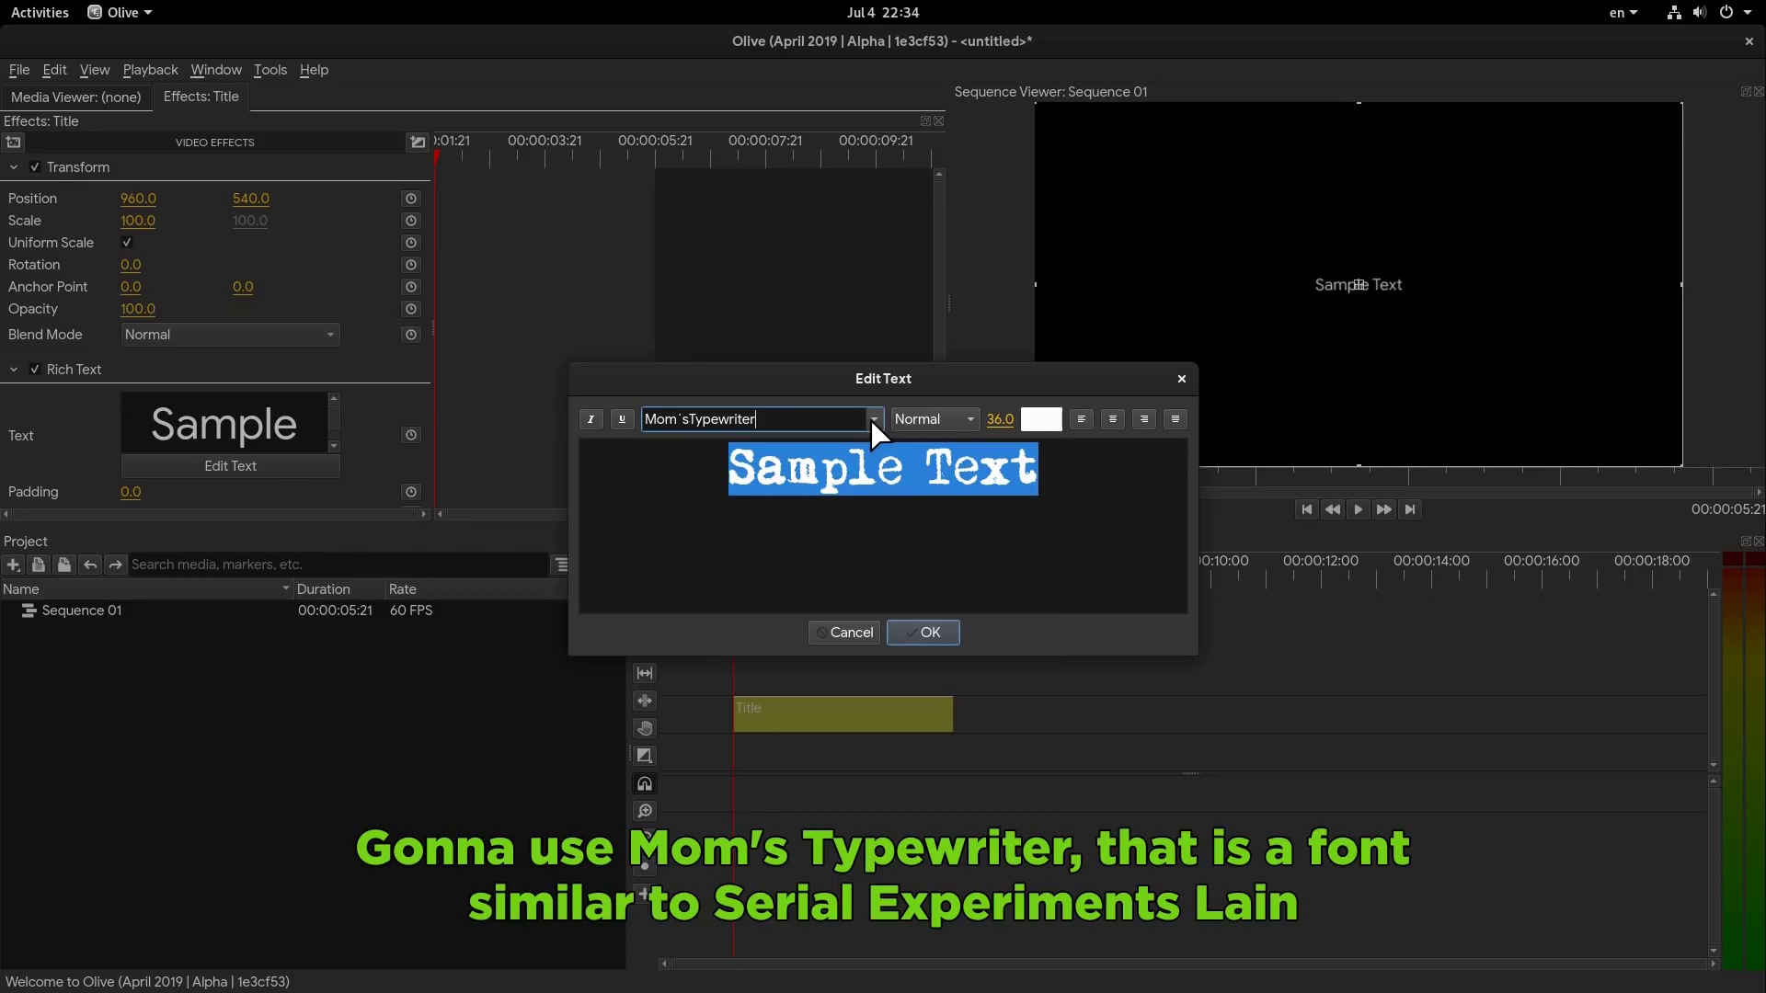
click(996, 419)
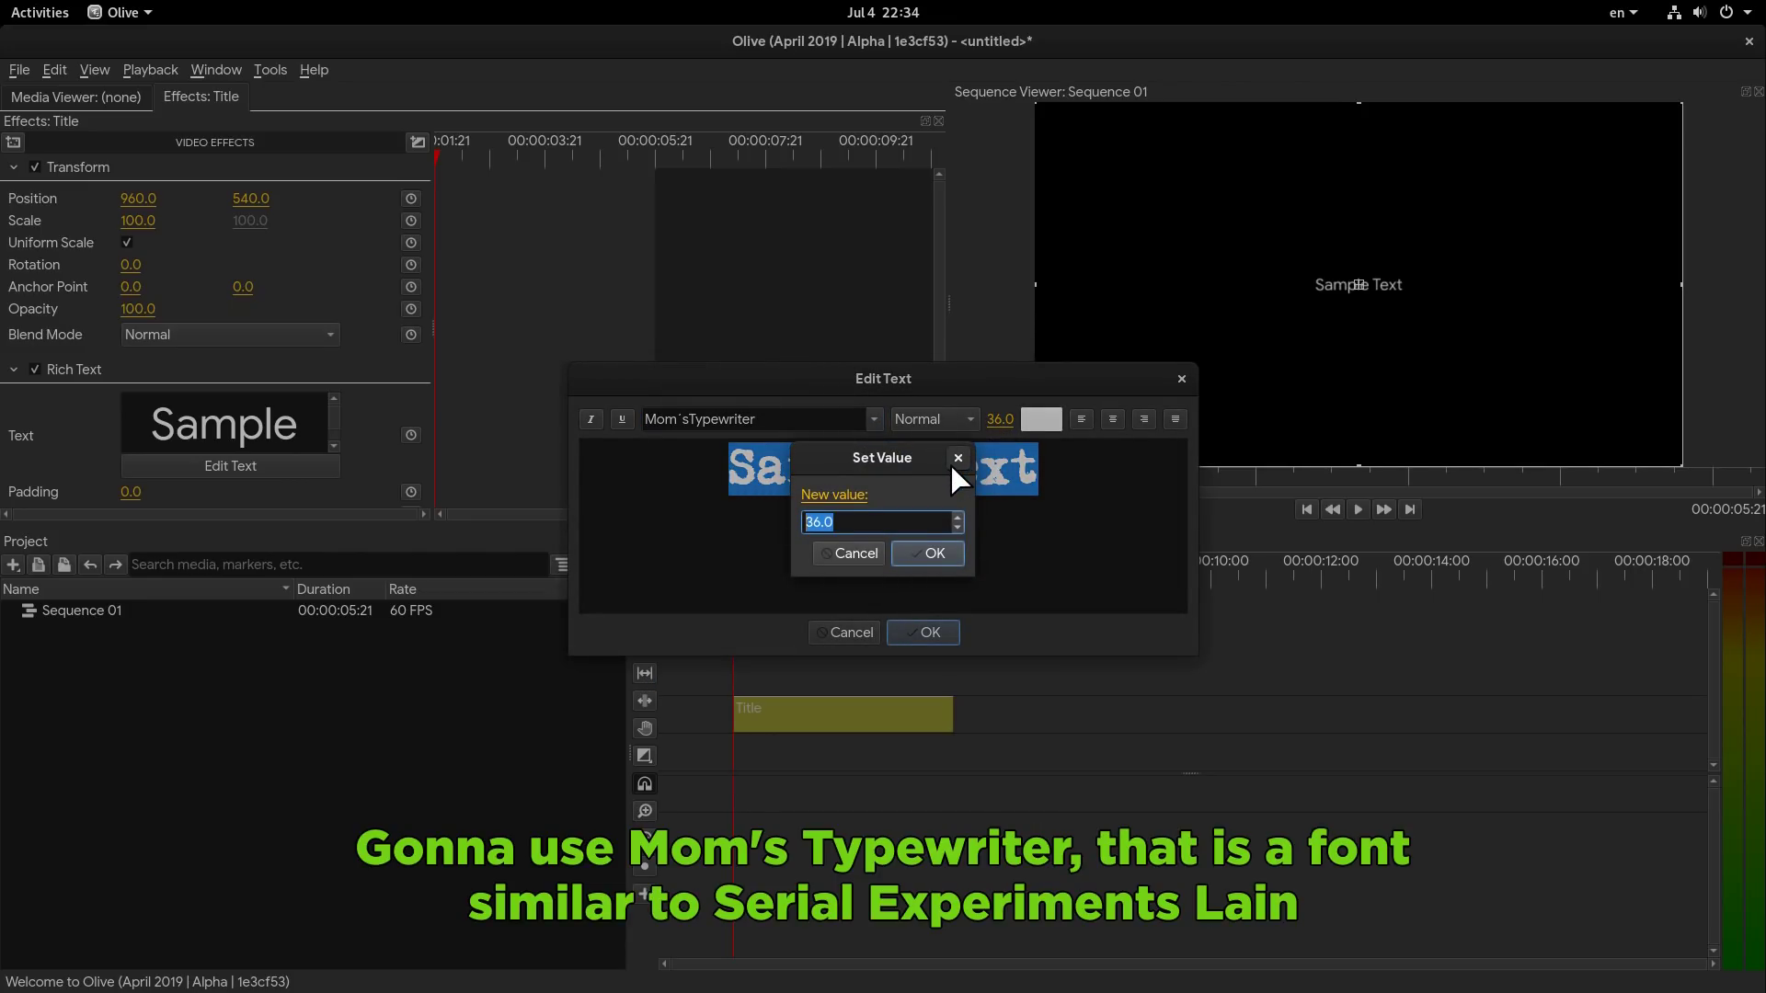
text(70)
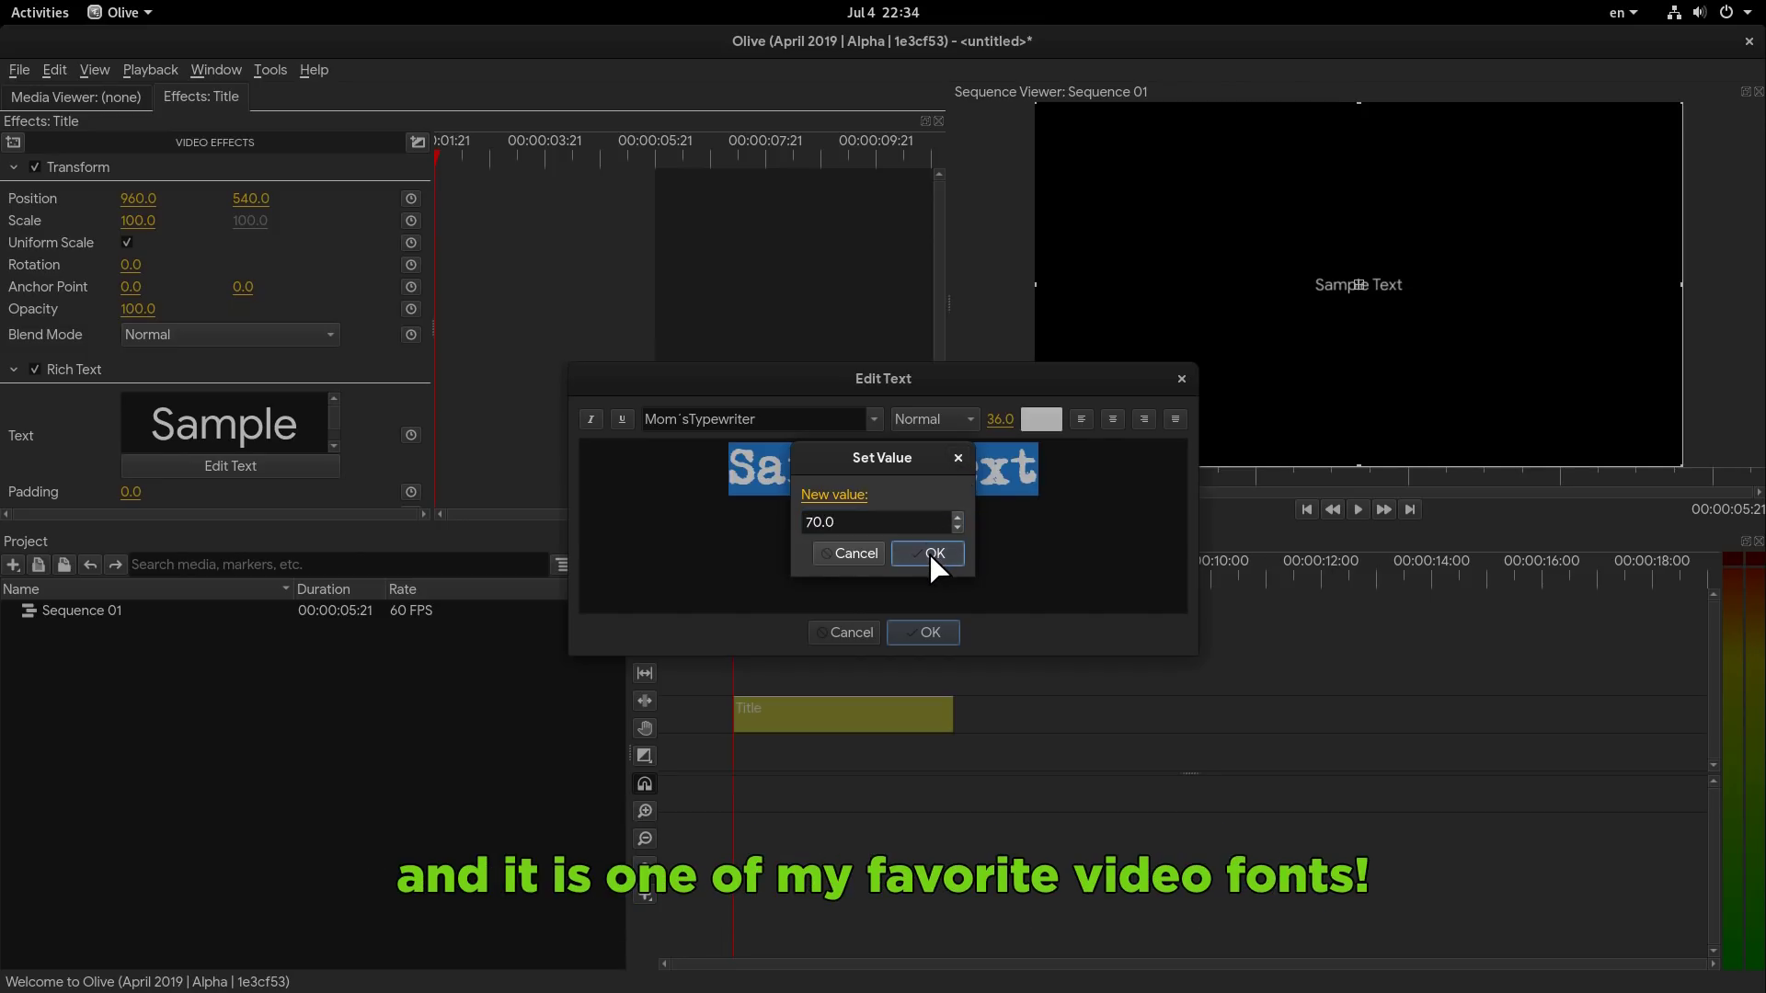
click(931, 555)
text(H)
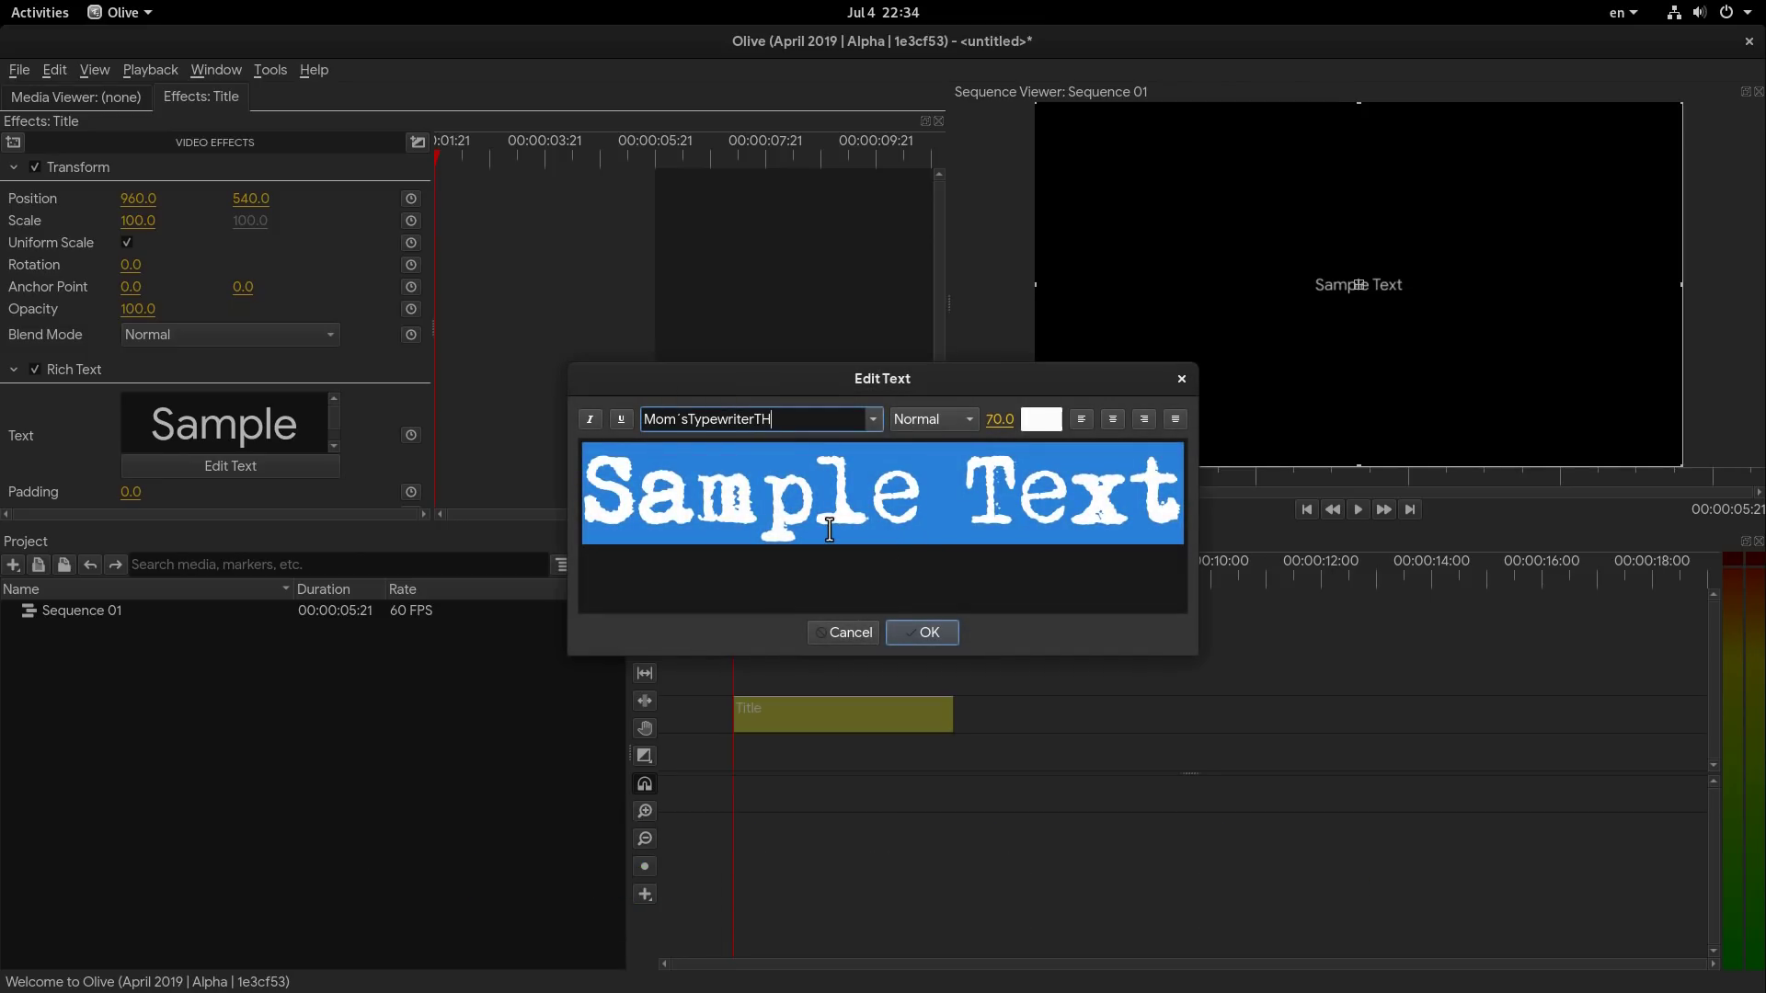
- Correct the font name and change the title text to THIS FALL
key(BackSpace)
key(BackSpace)
key(Return)
text(THIS FALL)
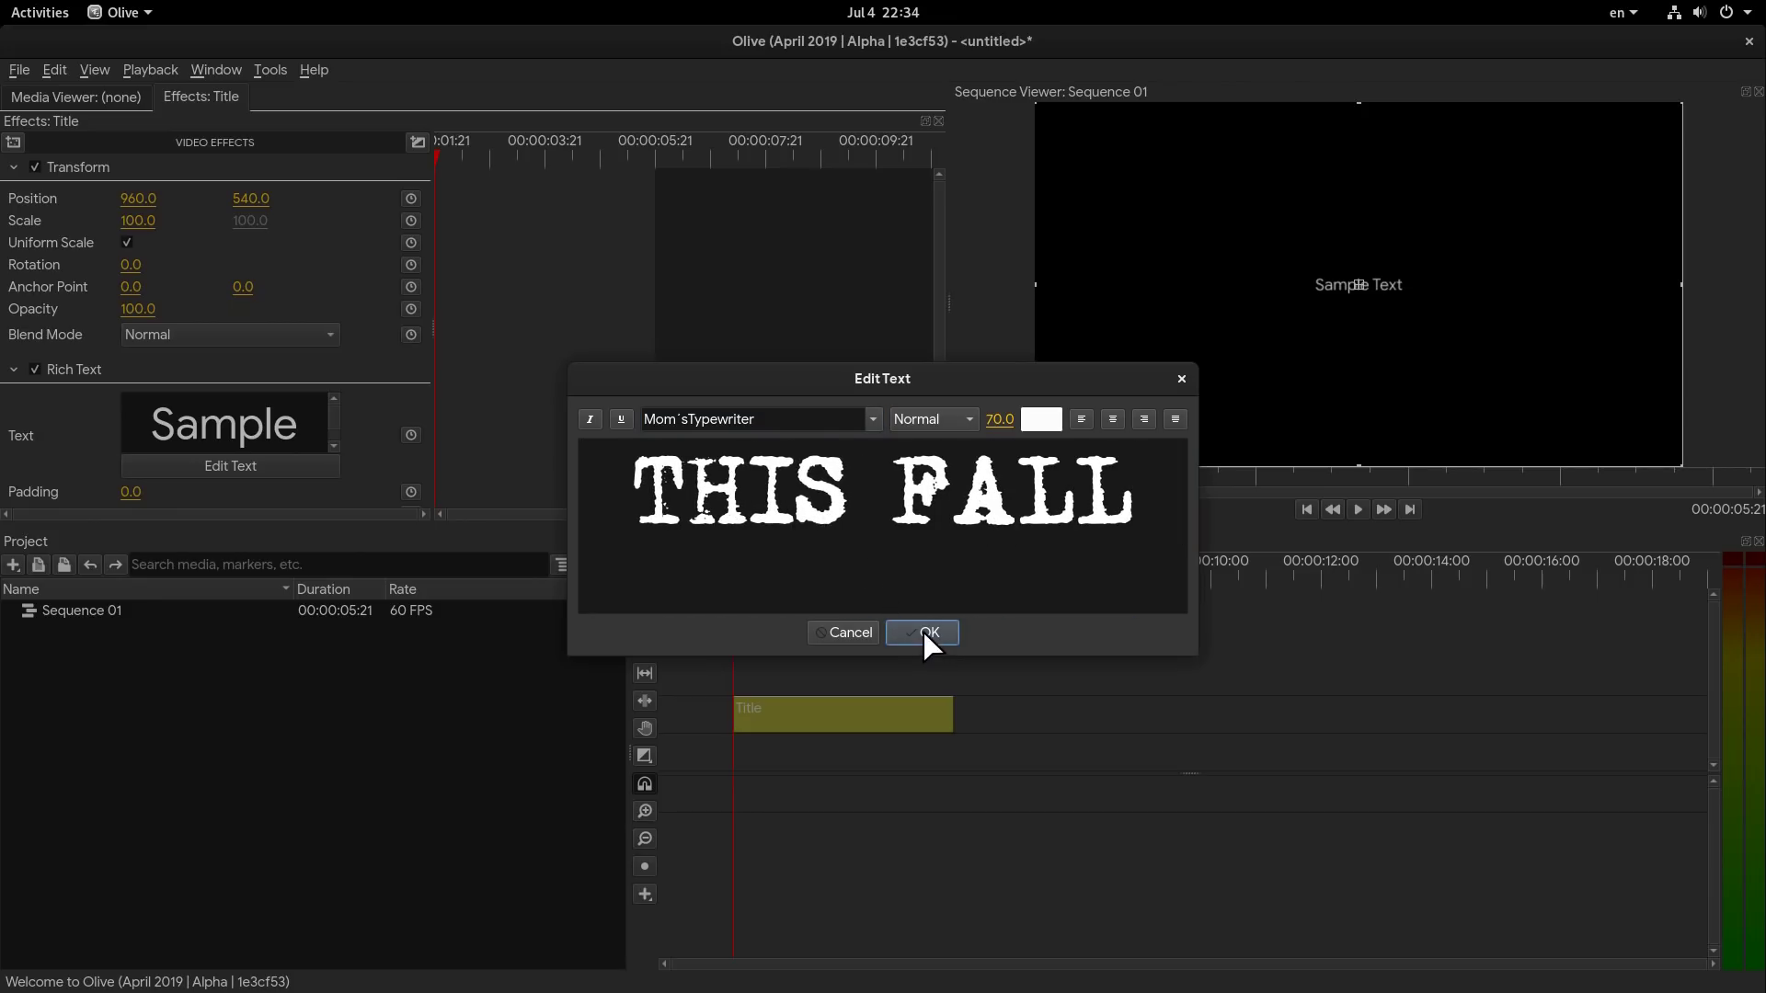
click(924, 633)
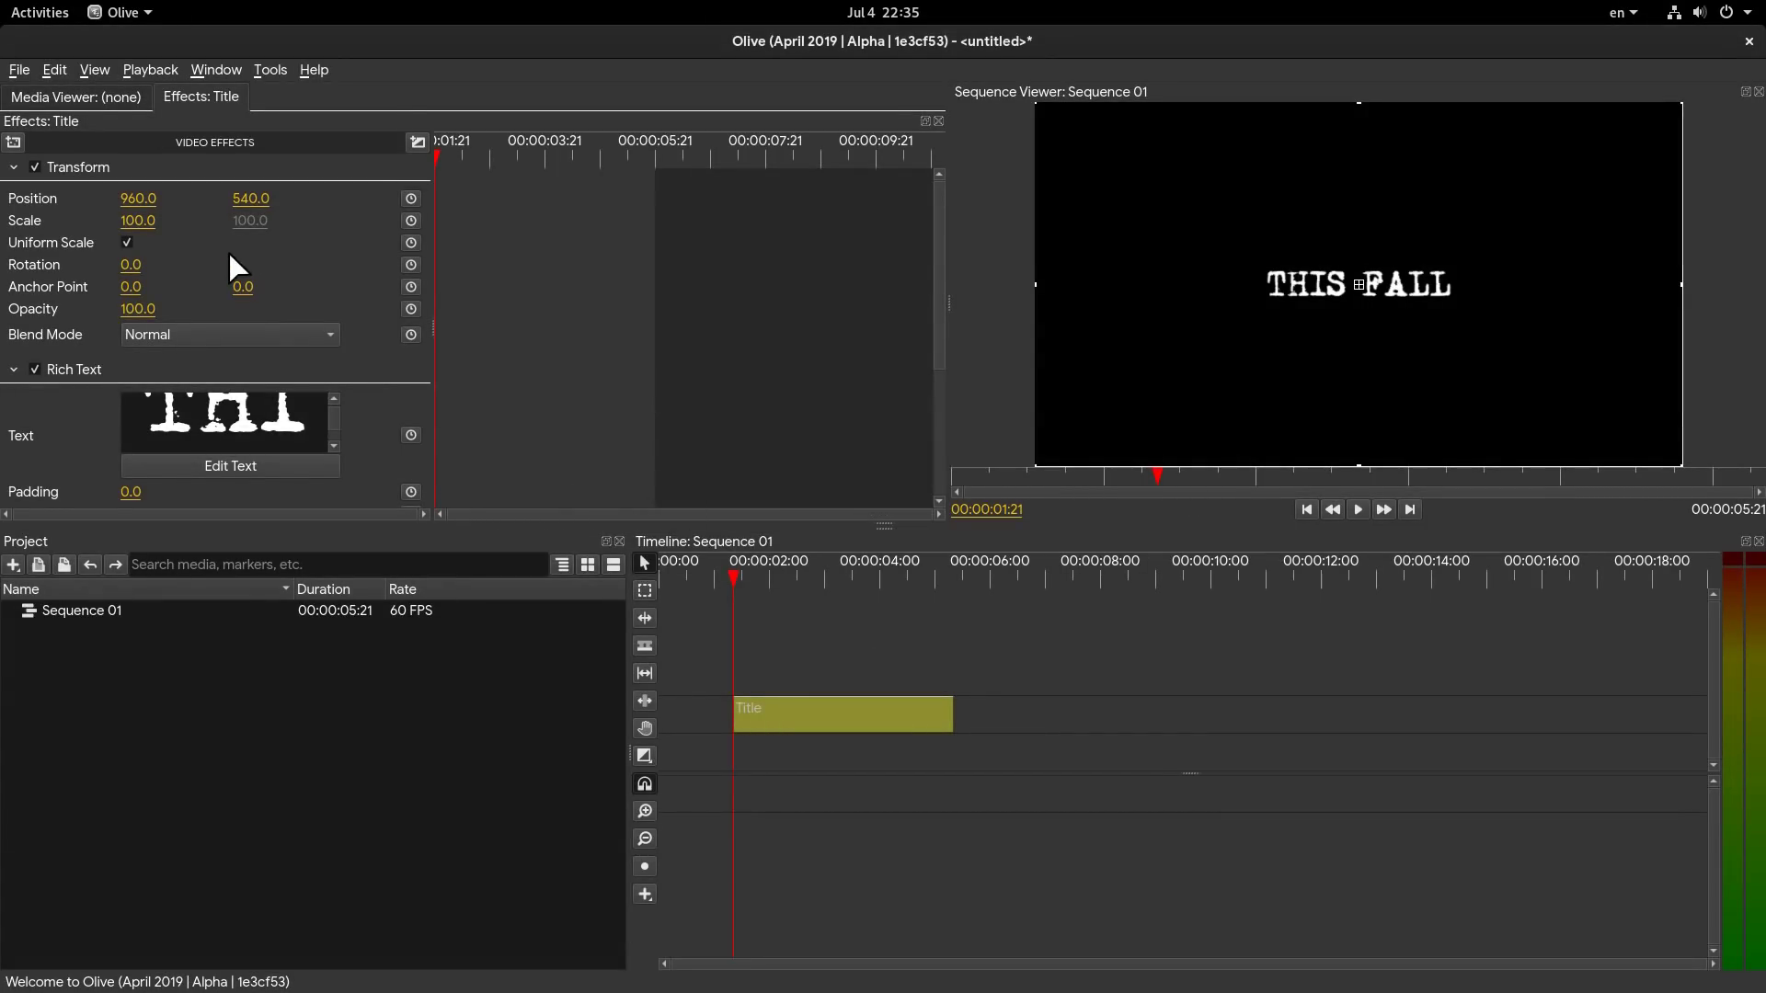
- Add a Flip effect with Horizontal keyframed on, then off at about three seconds
click(17, 142)
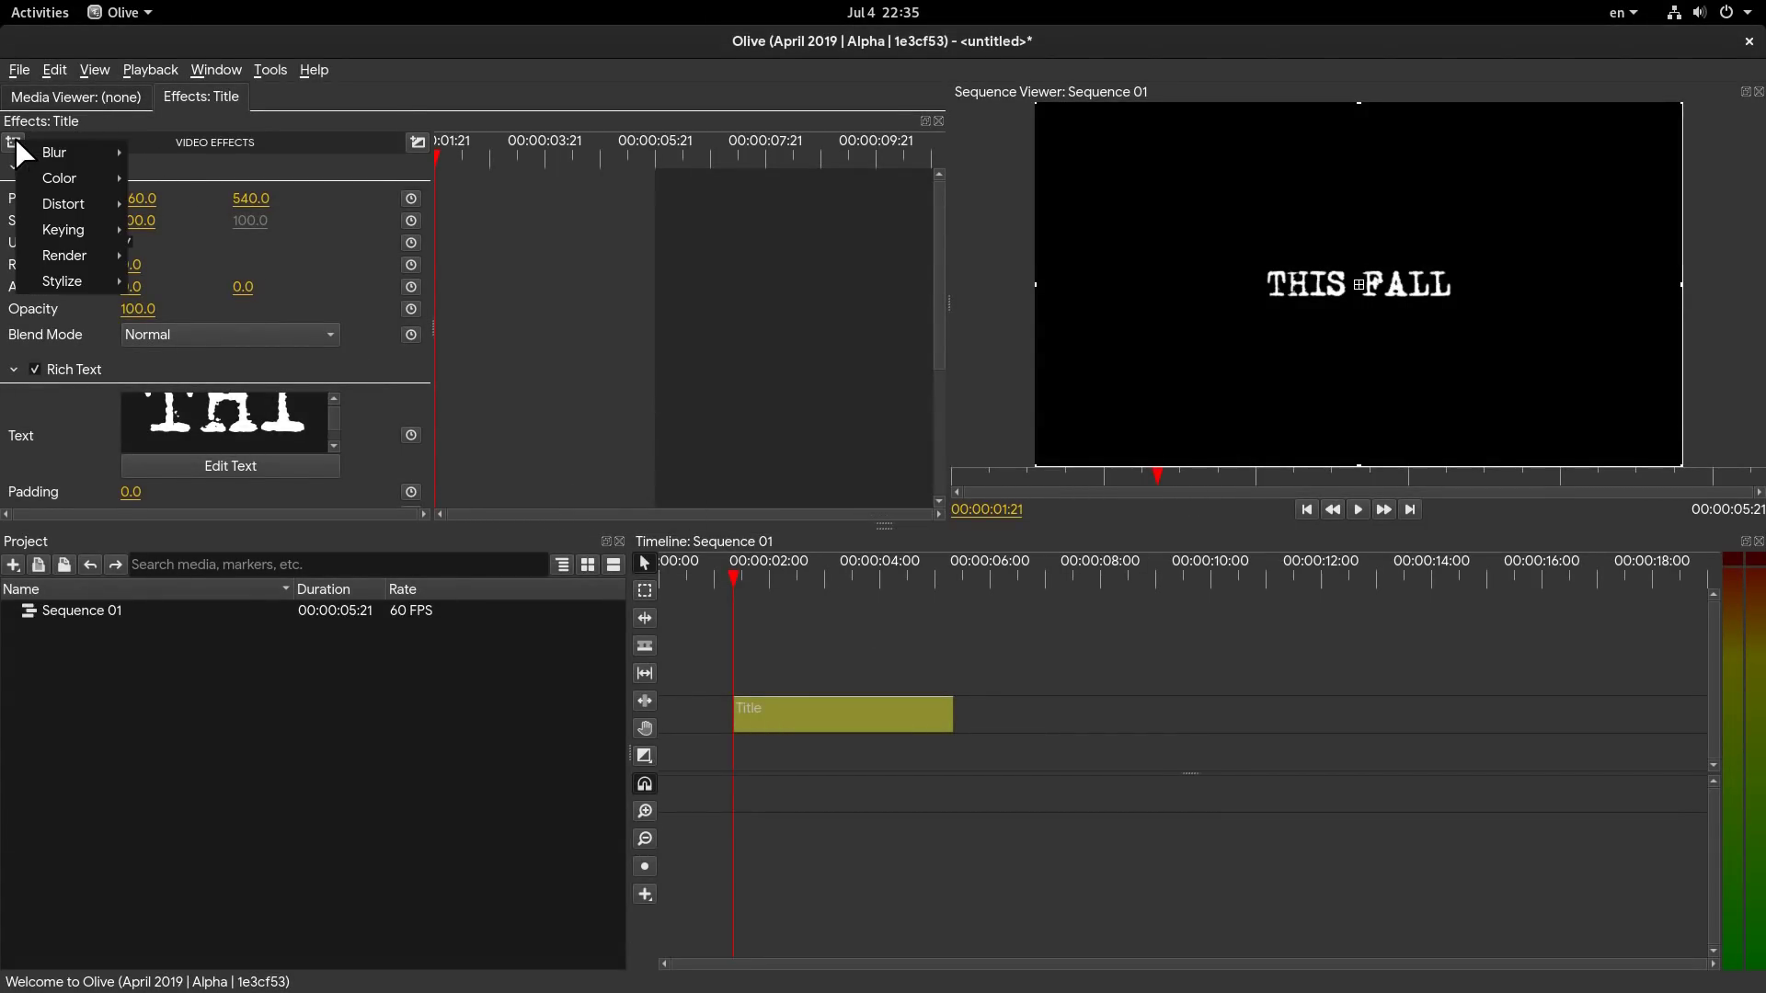
mouse_move(64, 206)
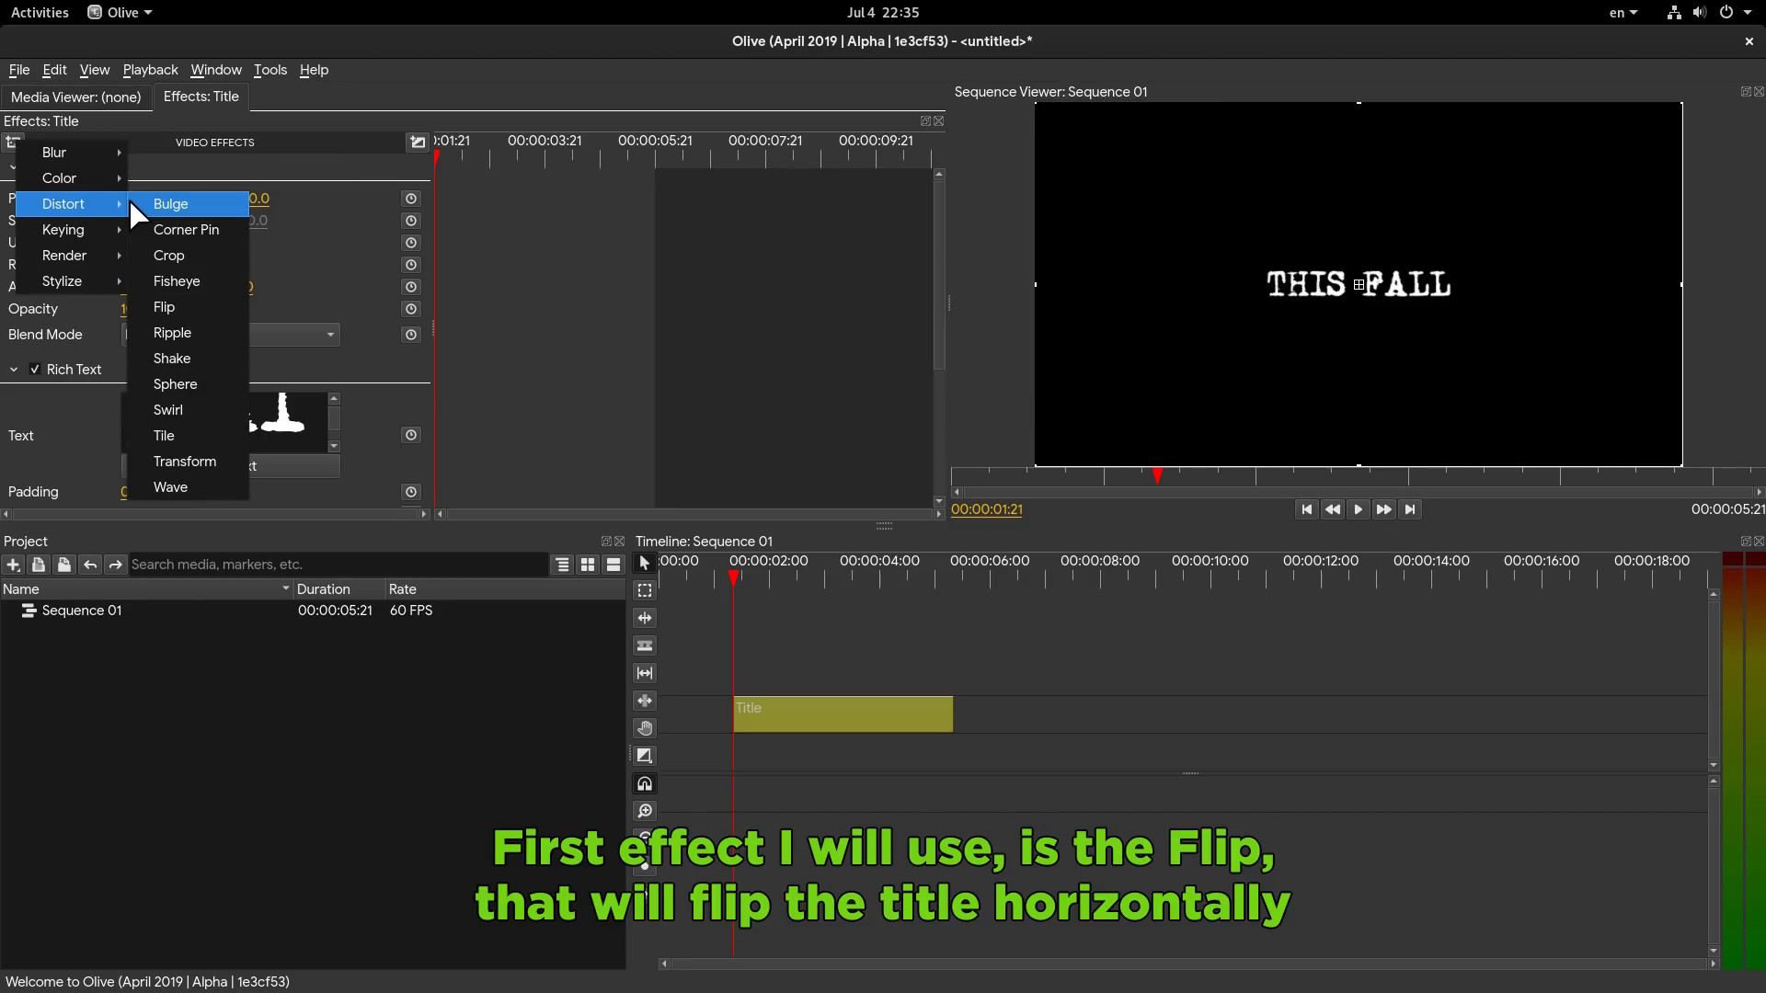
click(202, 309)
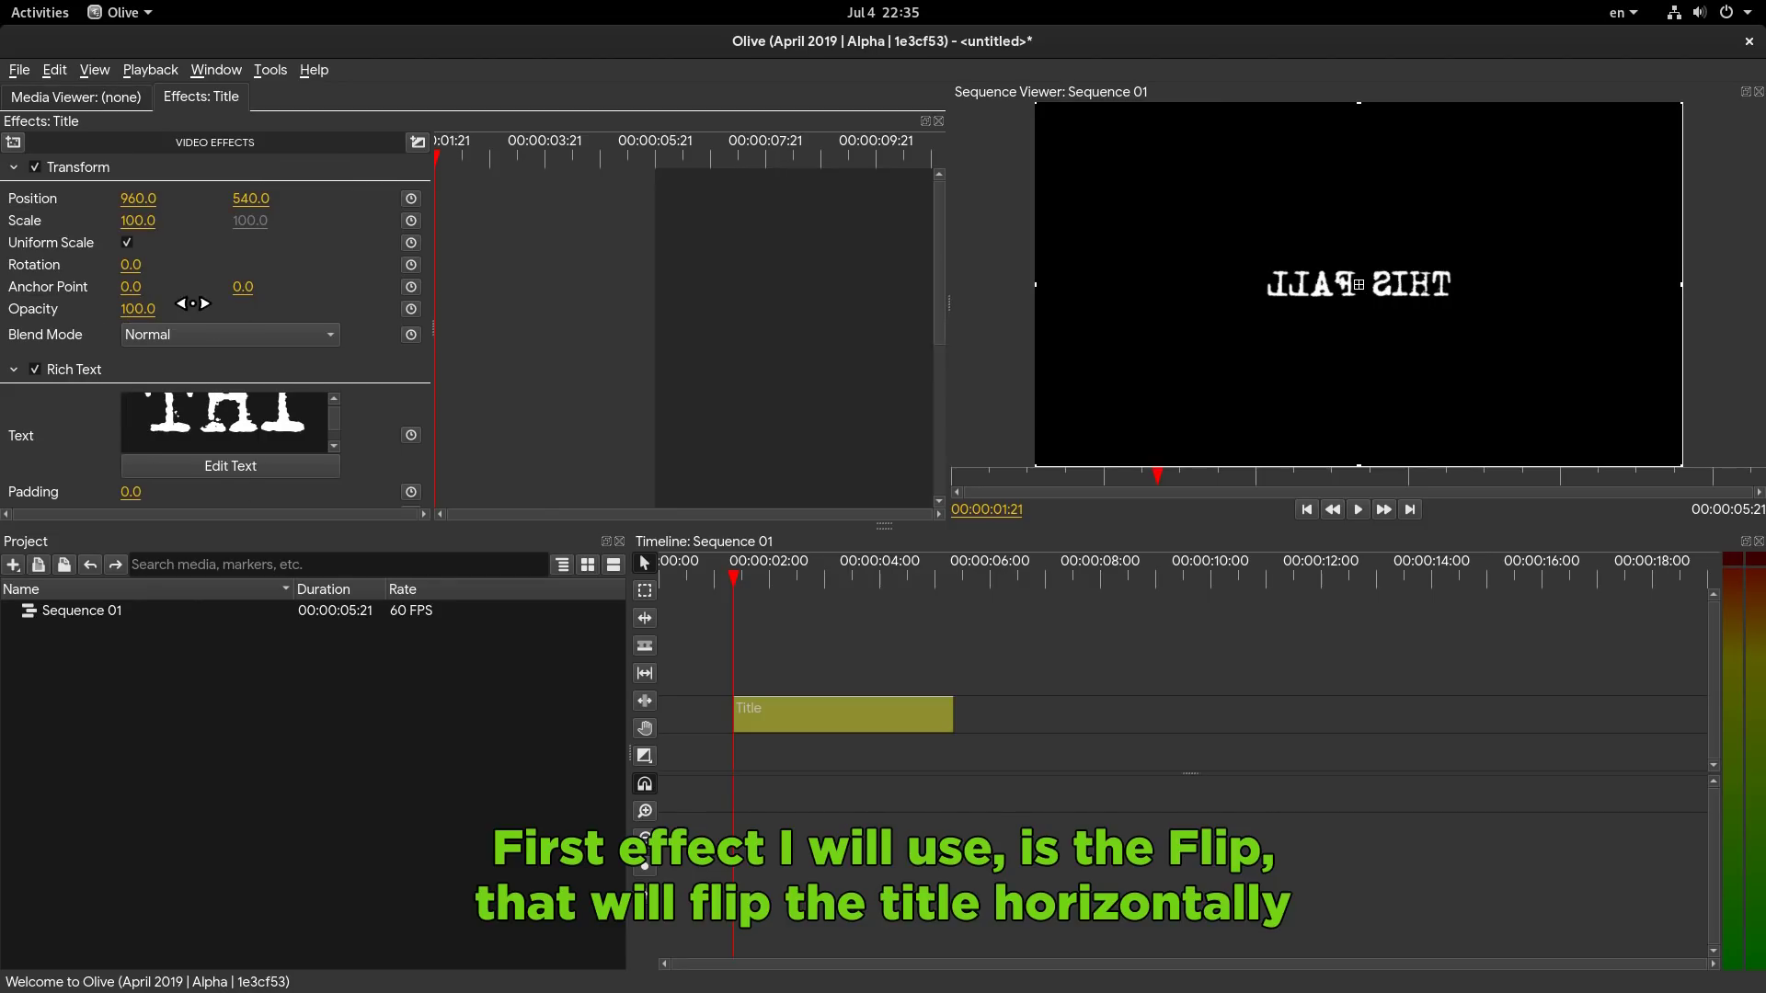
scroll(379, 411, down, 5)
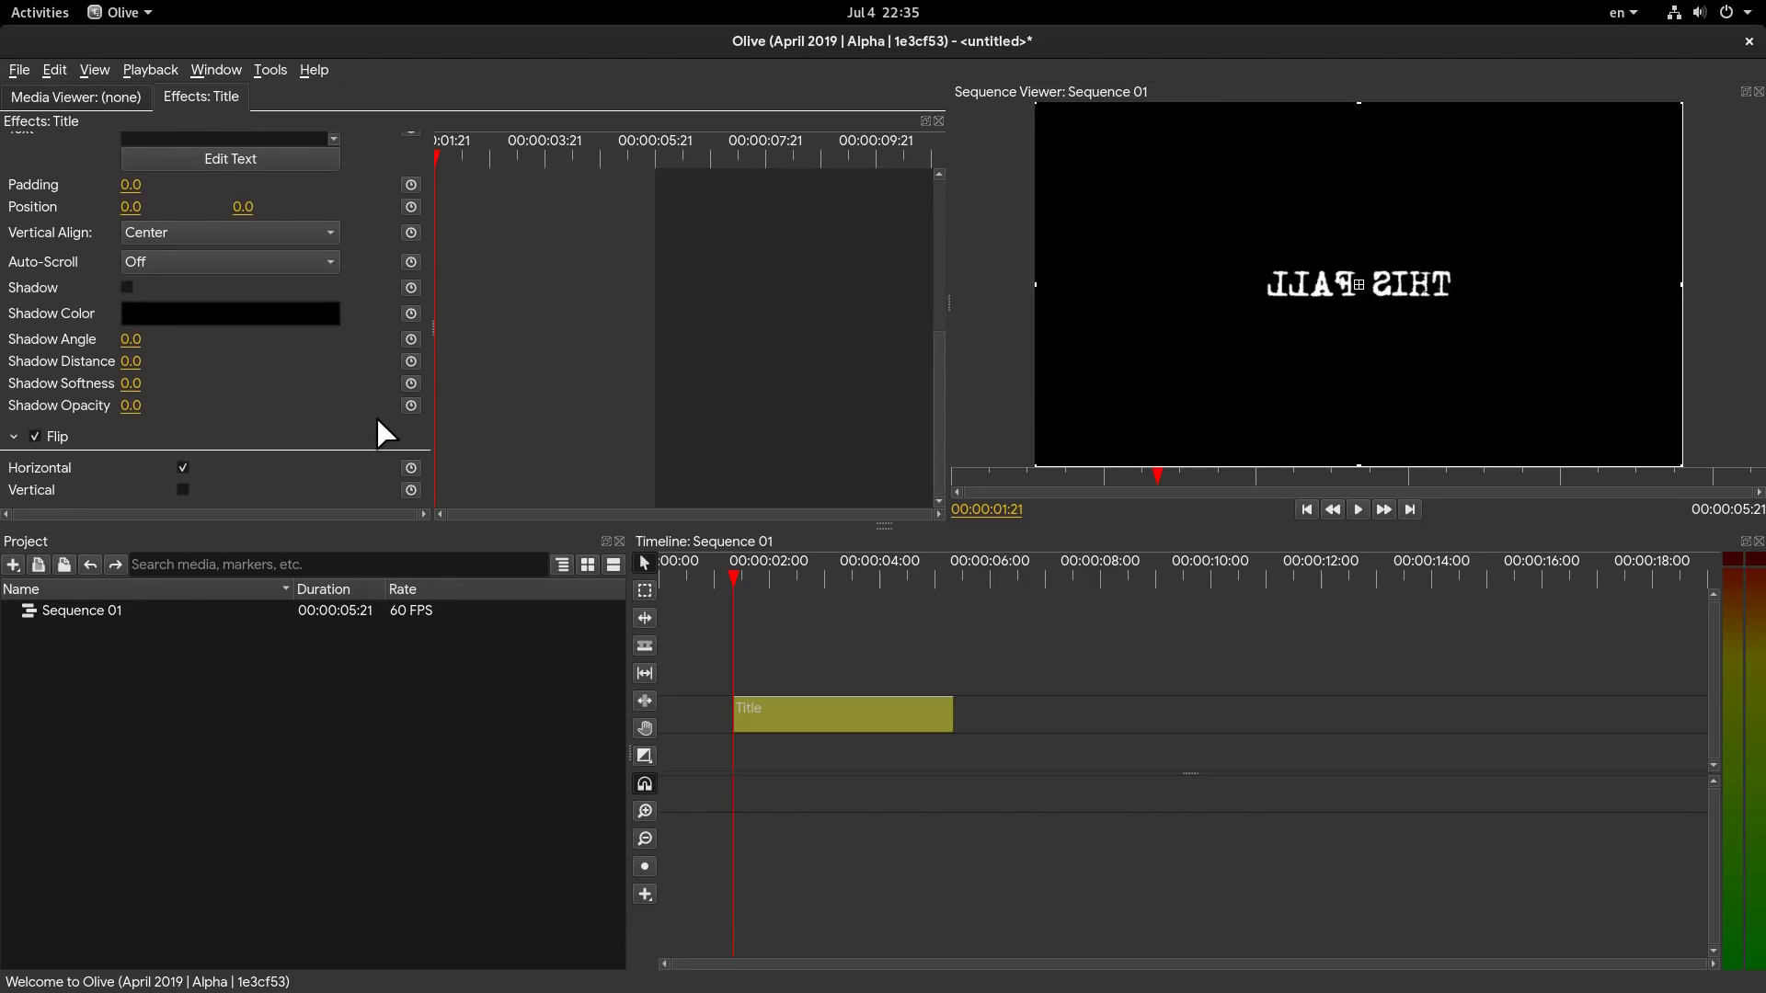
click(410, 468)
drag(512, 156, 520, 157)
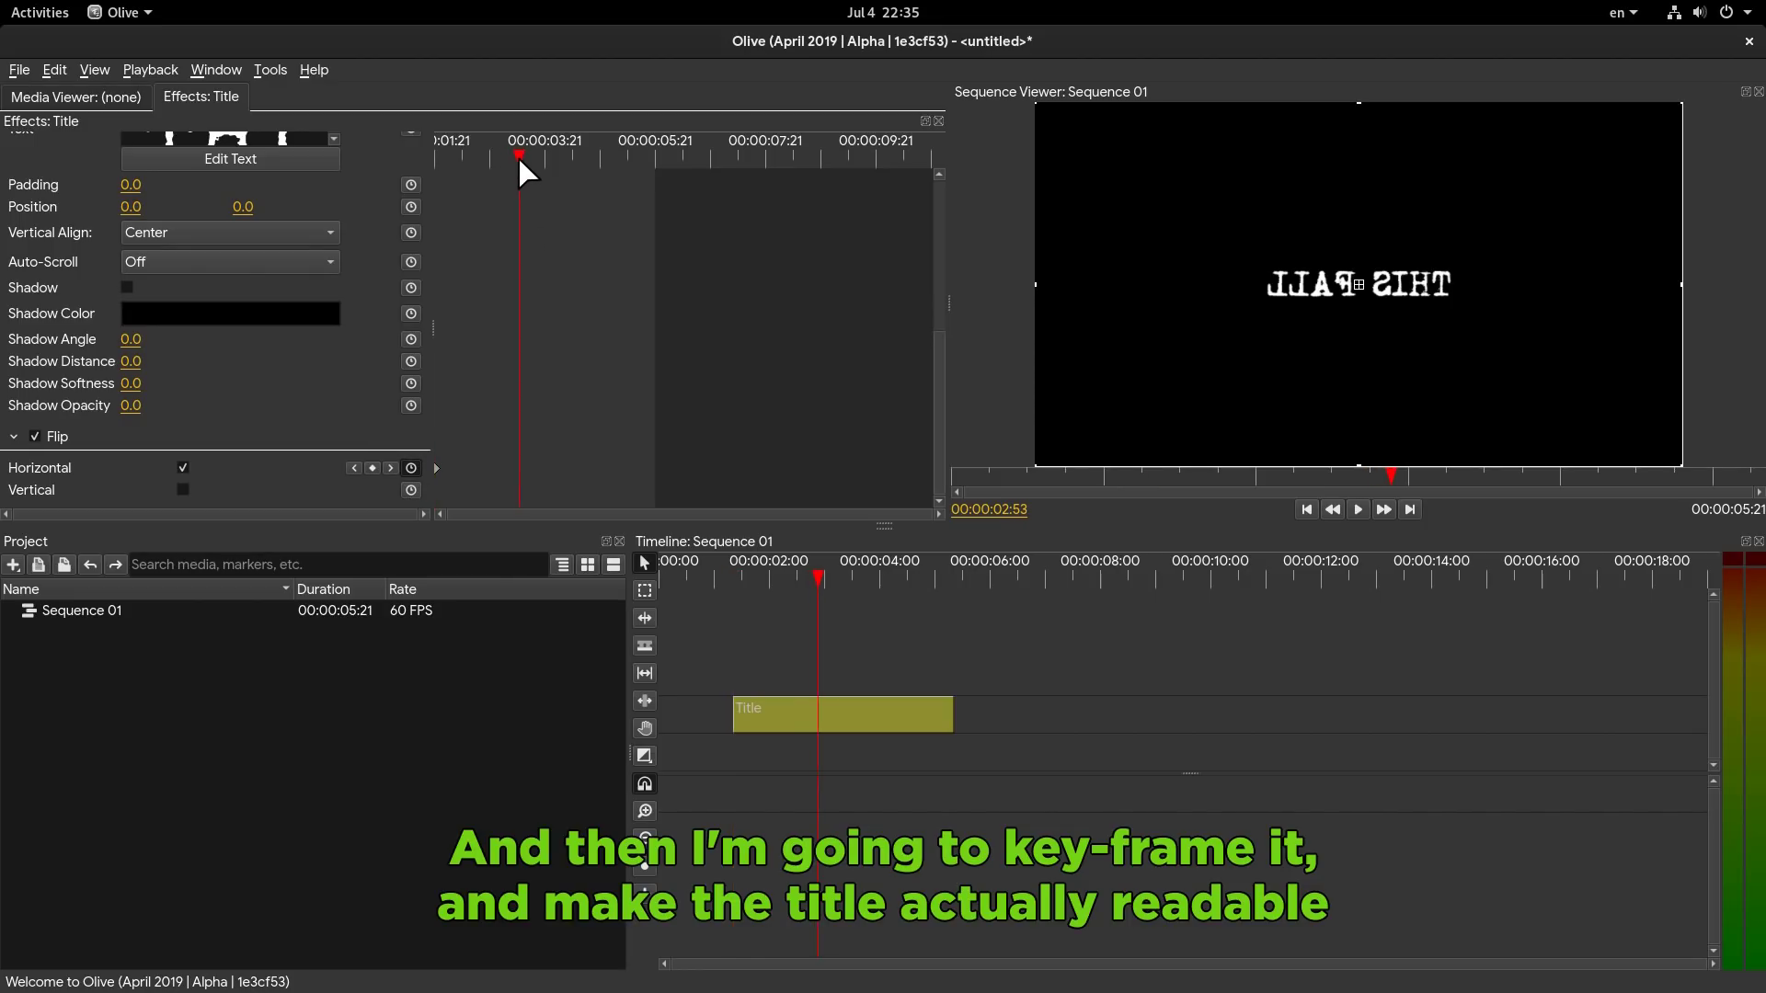
click(182, 469)
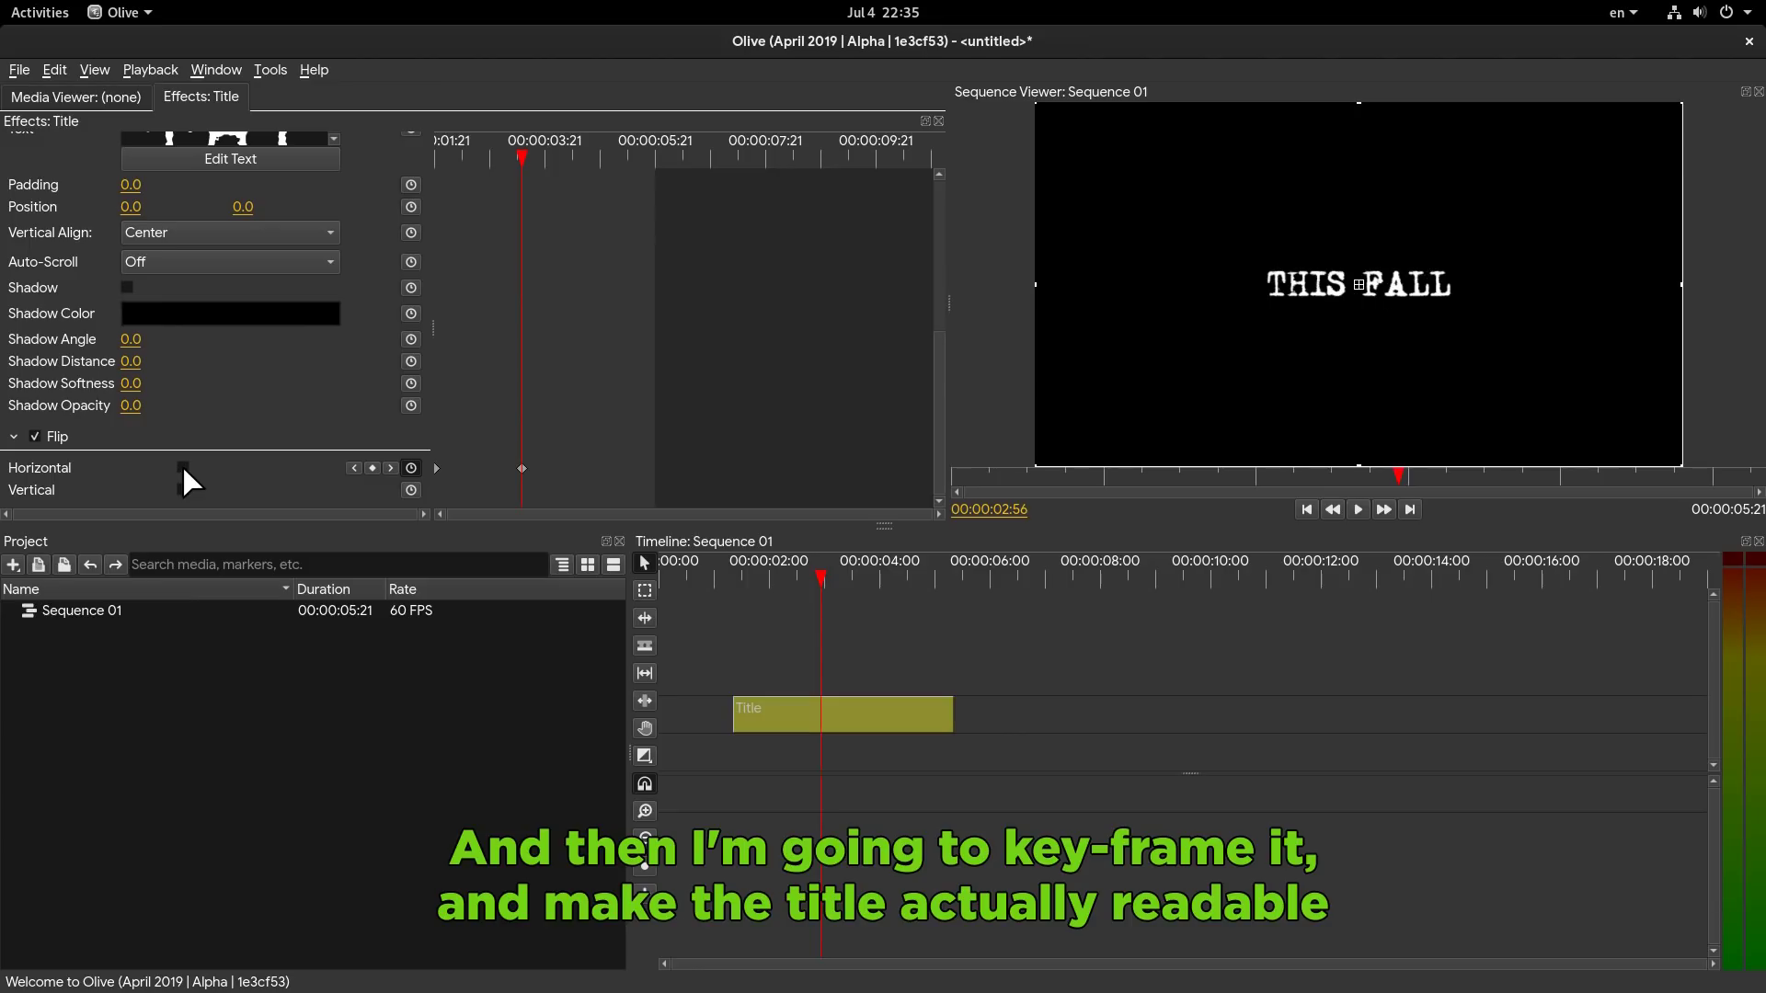
- Preview the flip animation and return the playhead to the clip start
click(725, 566)
key(space)
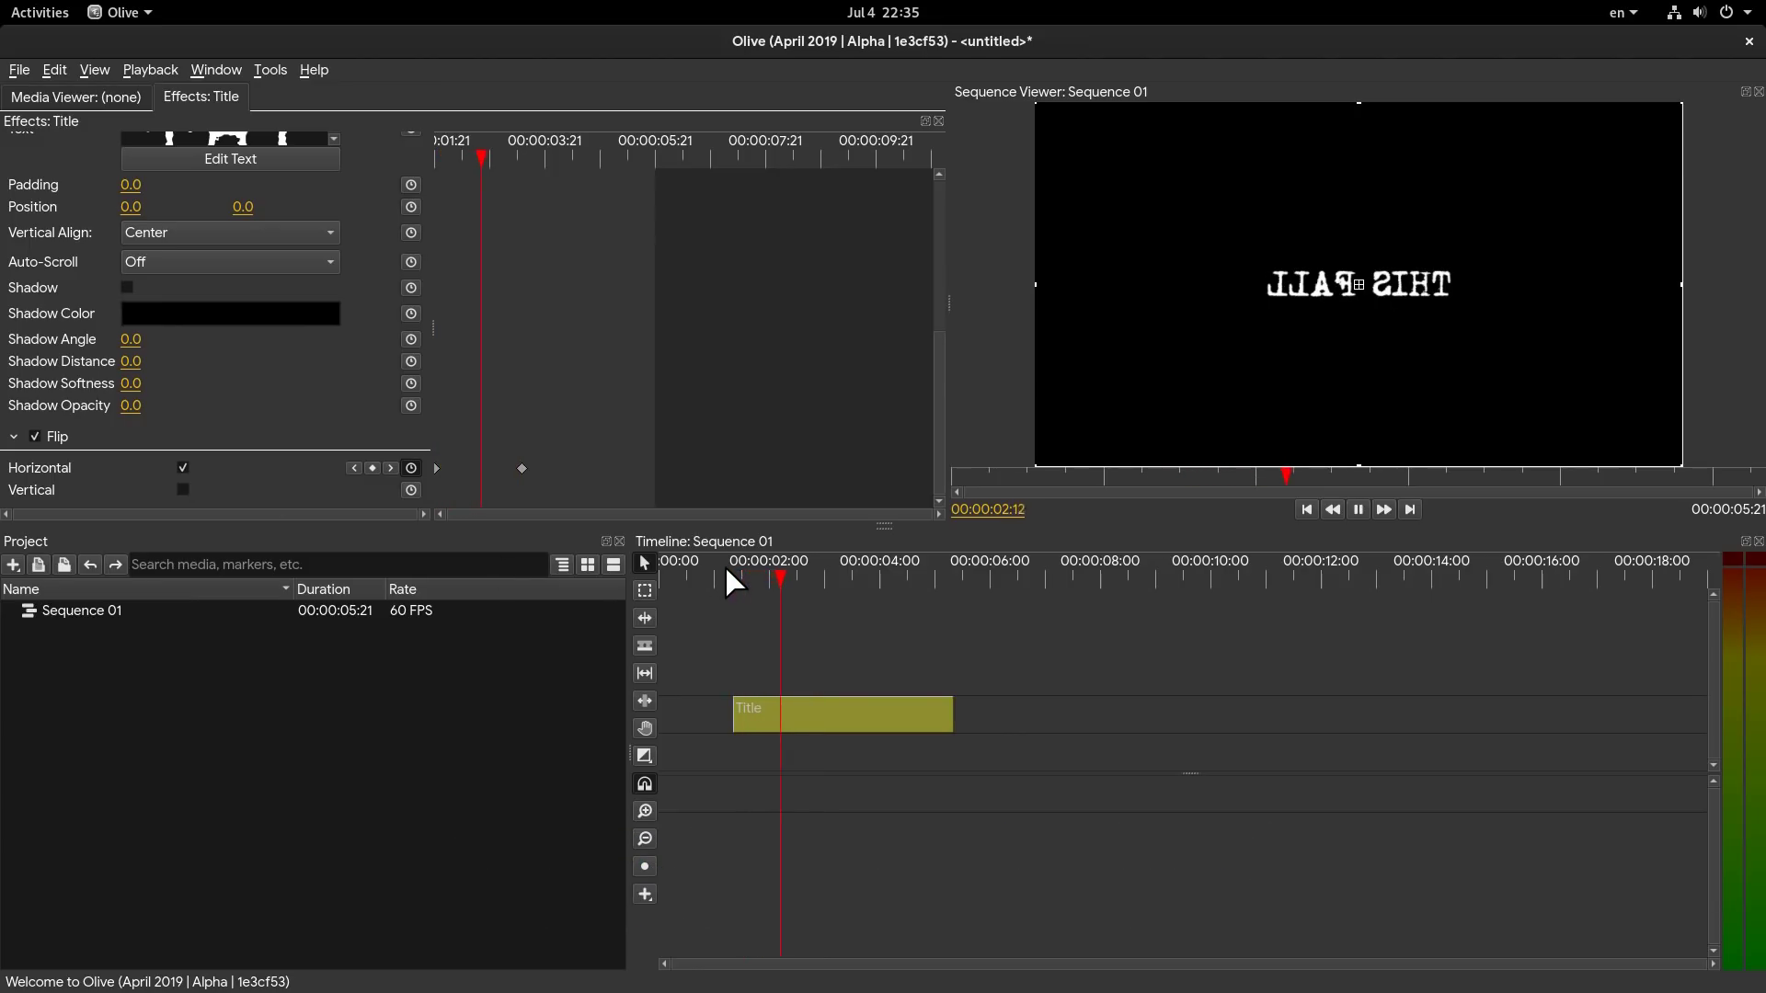
key(space)
drag(780, 566, 761, 564)
scroll(379, 373, up, 5)
scroll(345, 358, up, 1)
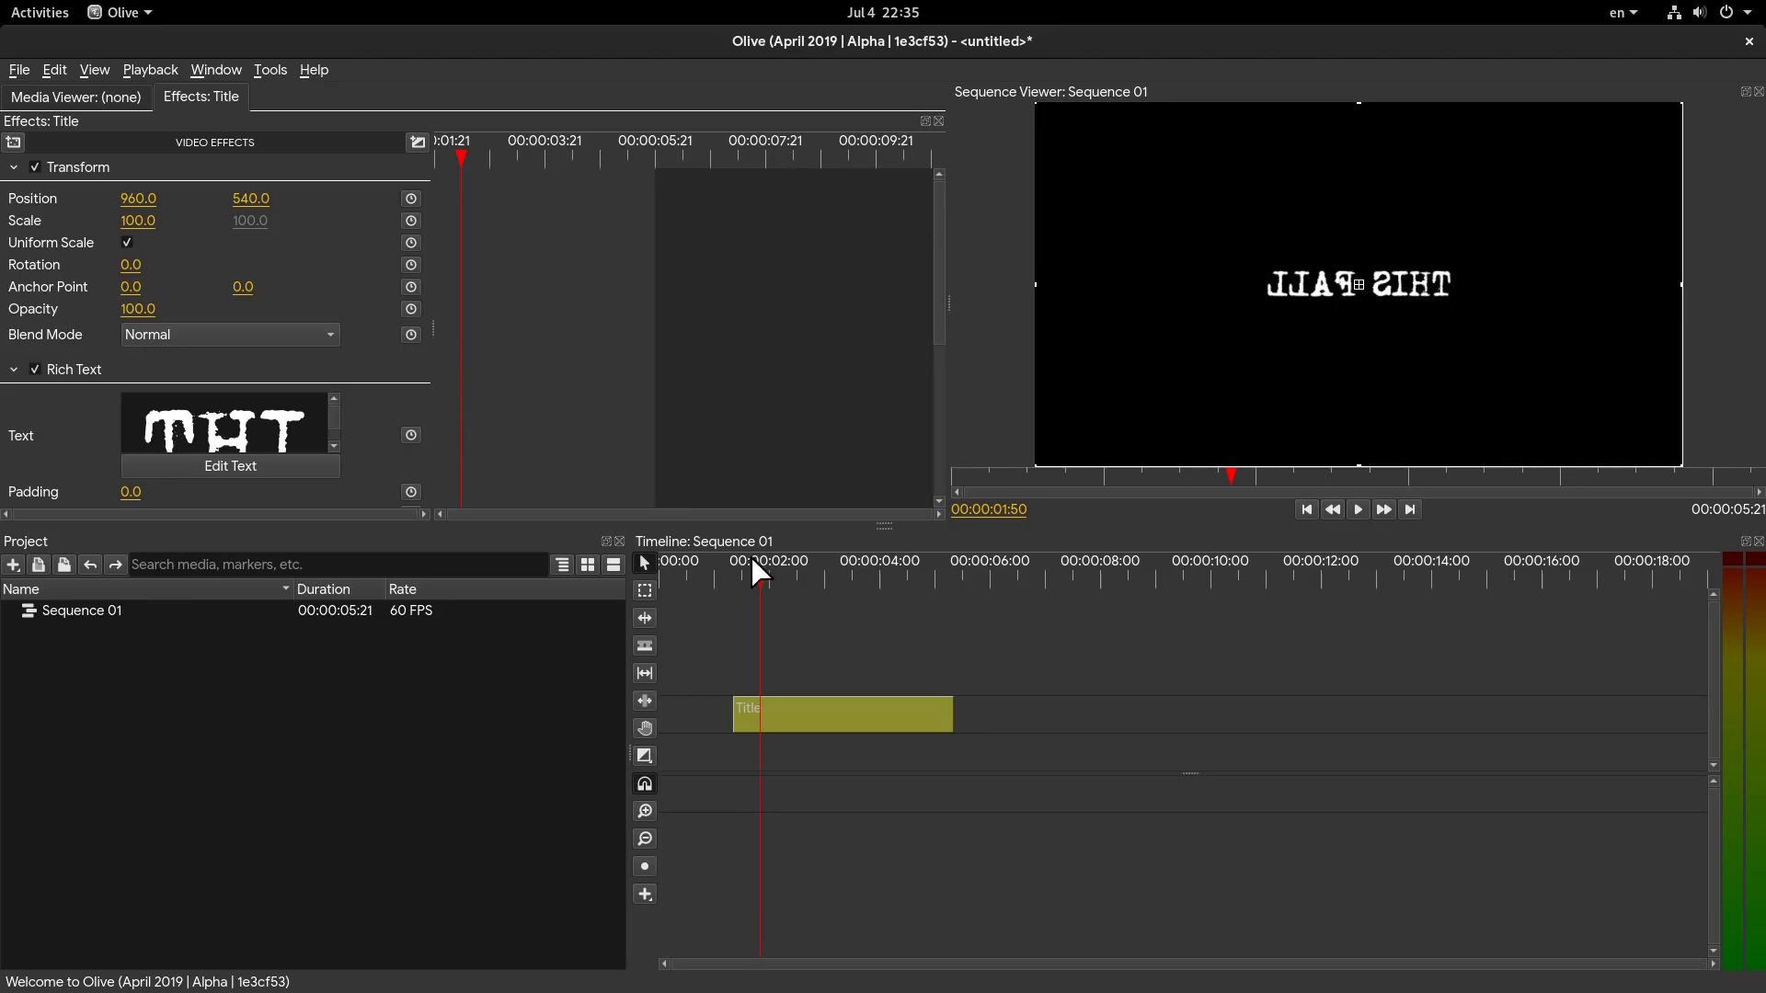
drag(769, 568, 735, 564)
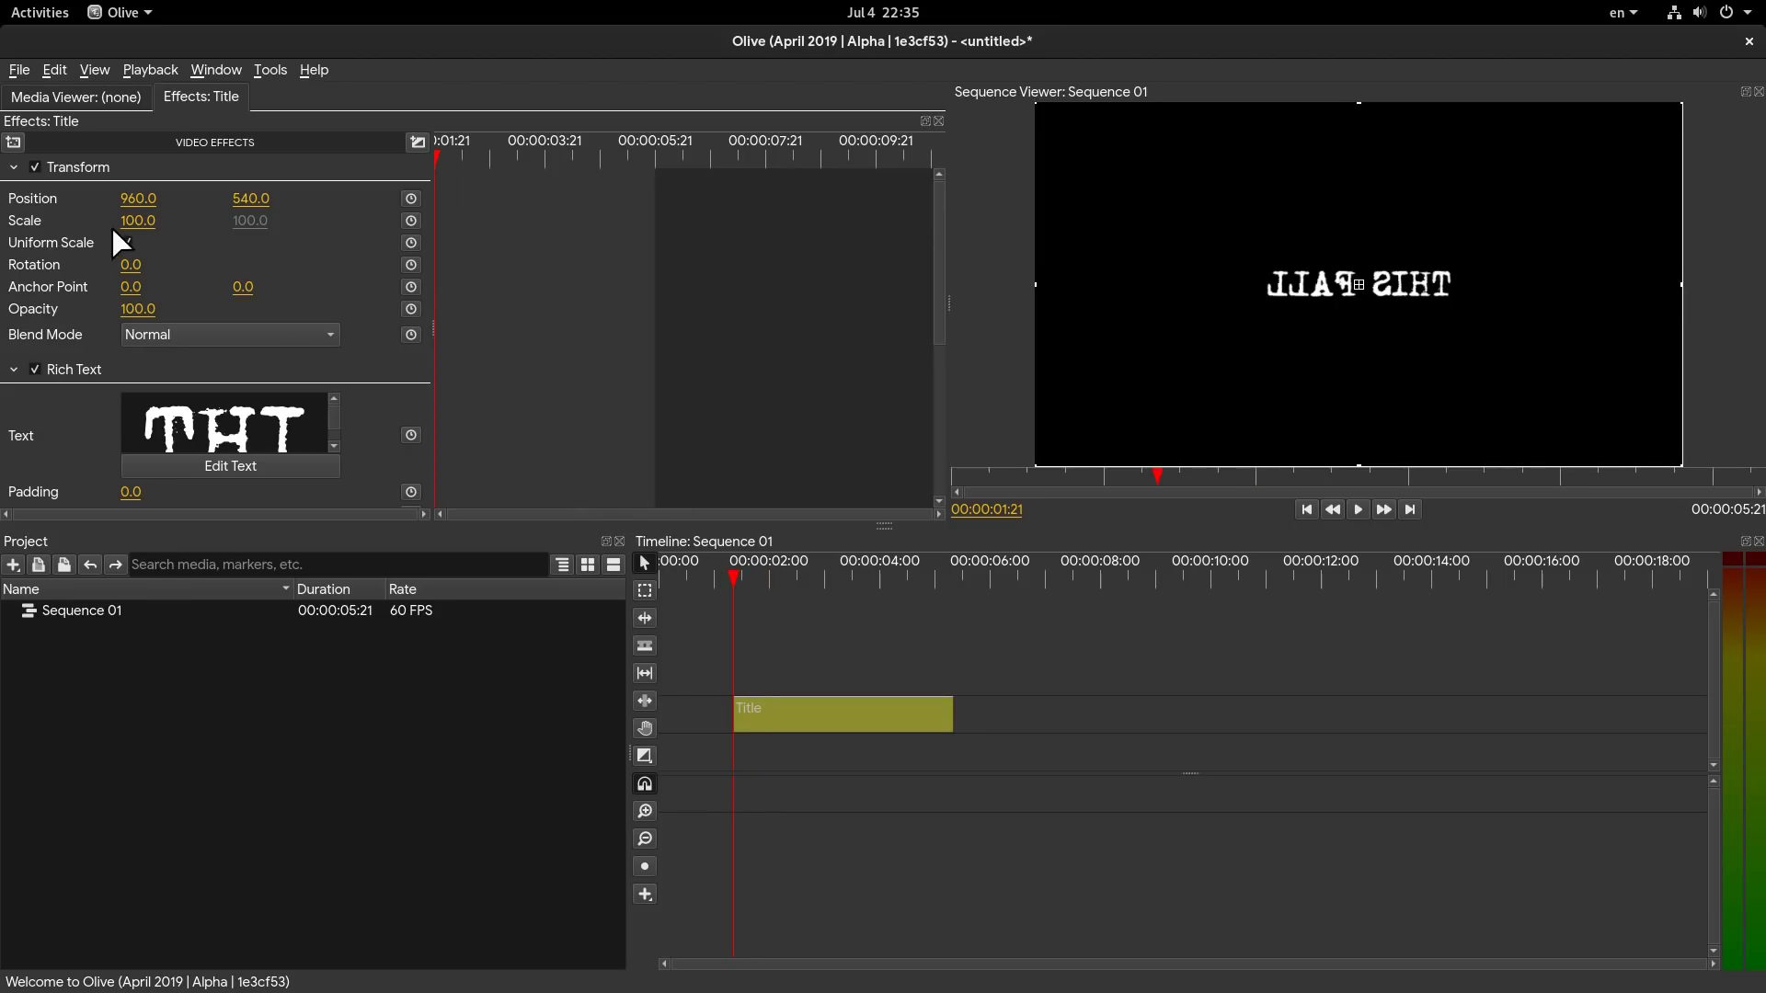
- Add a Box Blur with radius 25 and keyframe it at the clip start
click(14, 143)
mouse_move(63, 153)
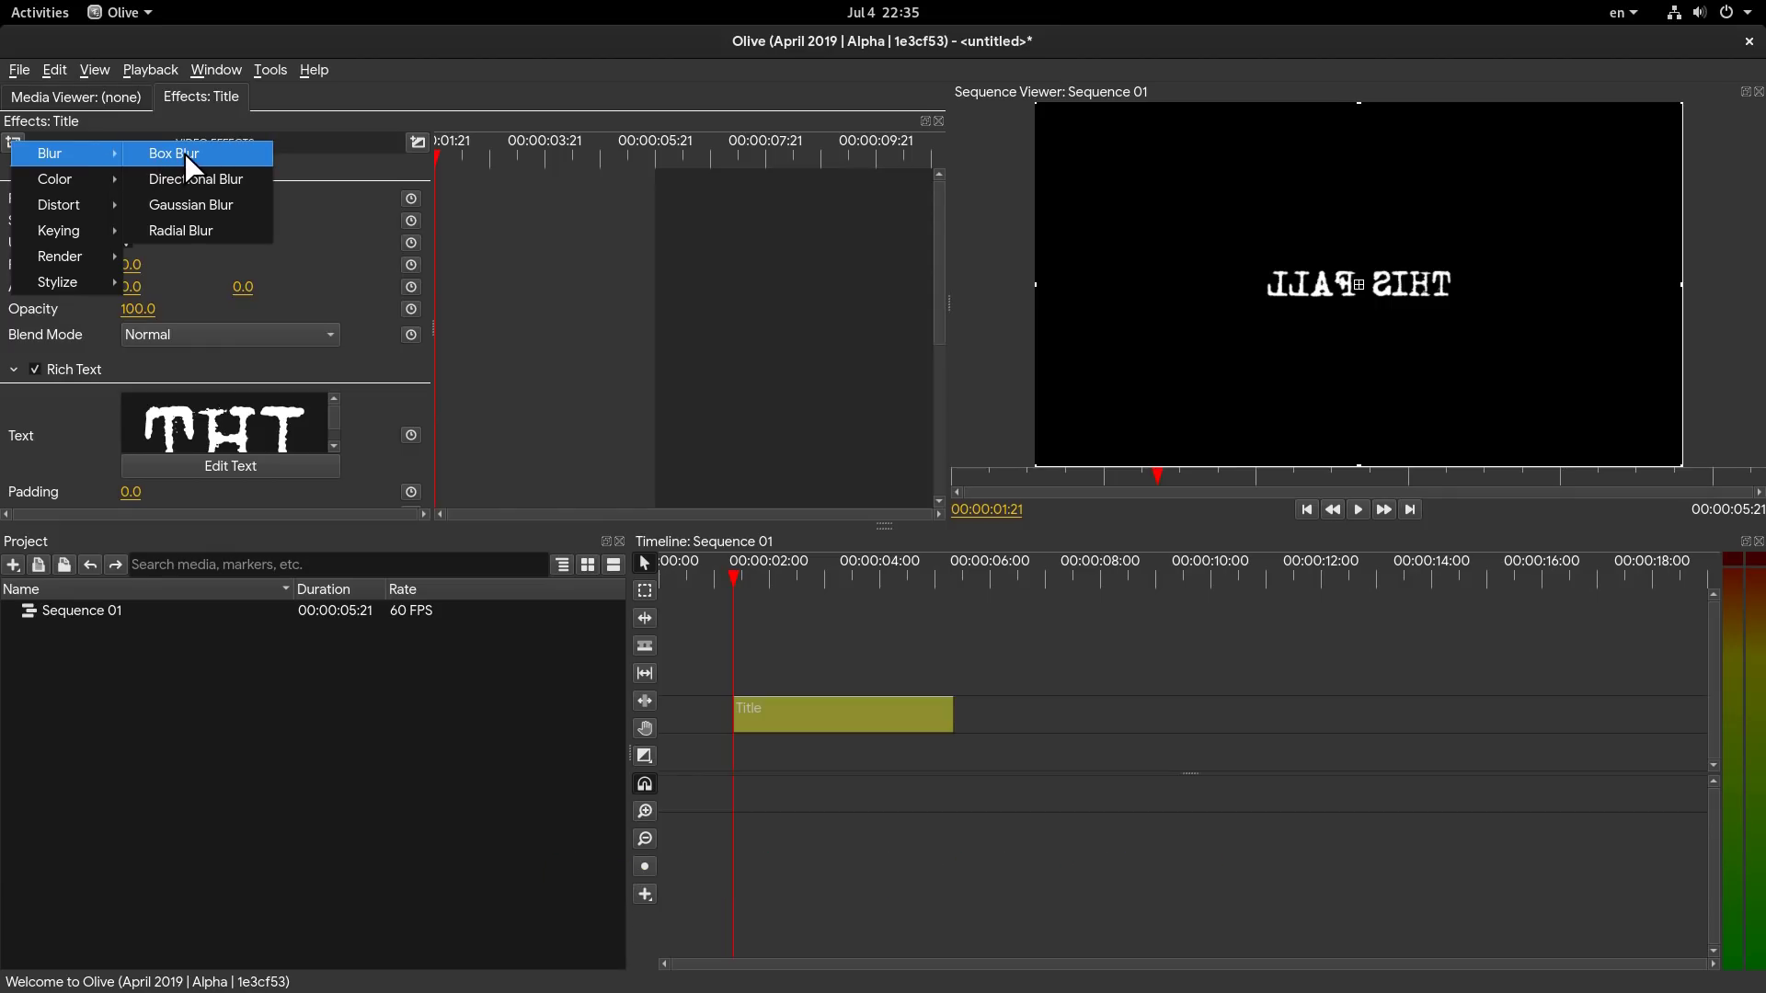
click(191, 155)
scroll(345, 414, down, 5)
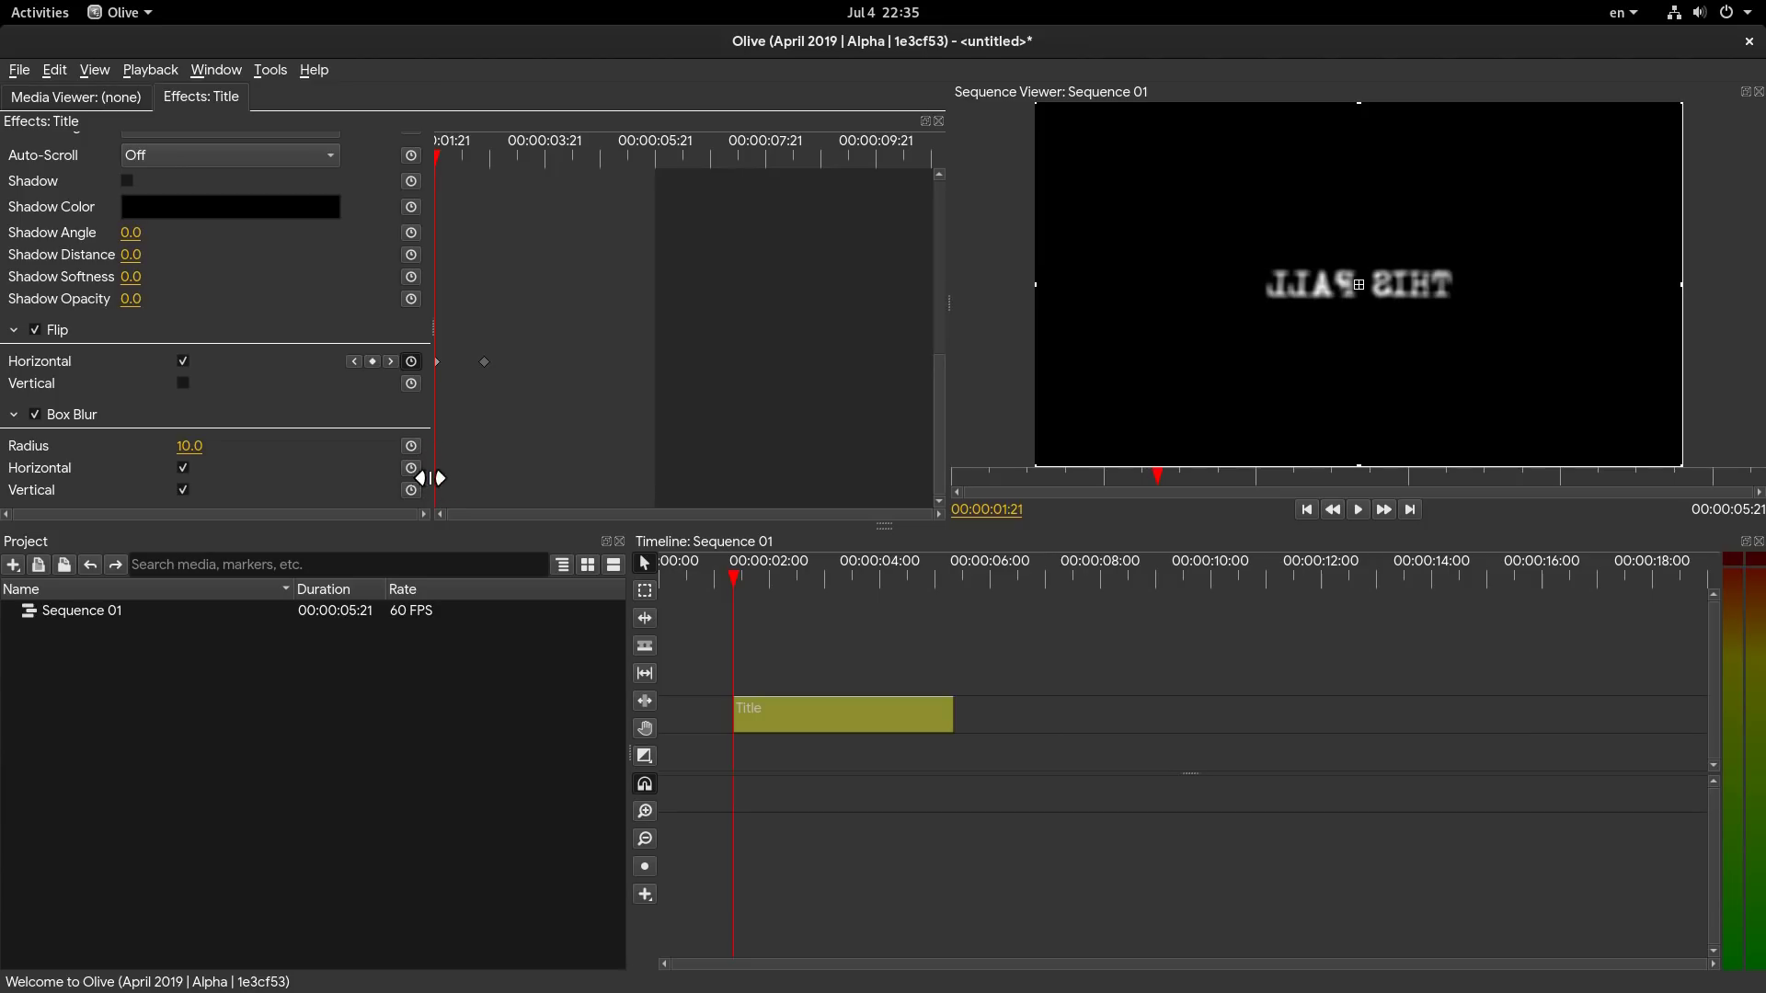
click(190, 446)
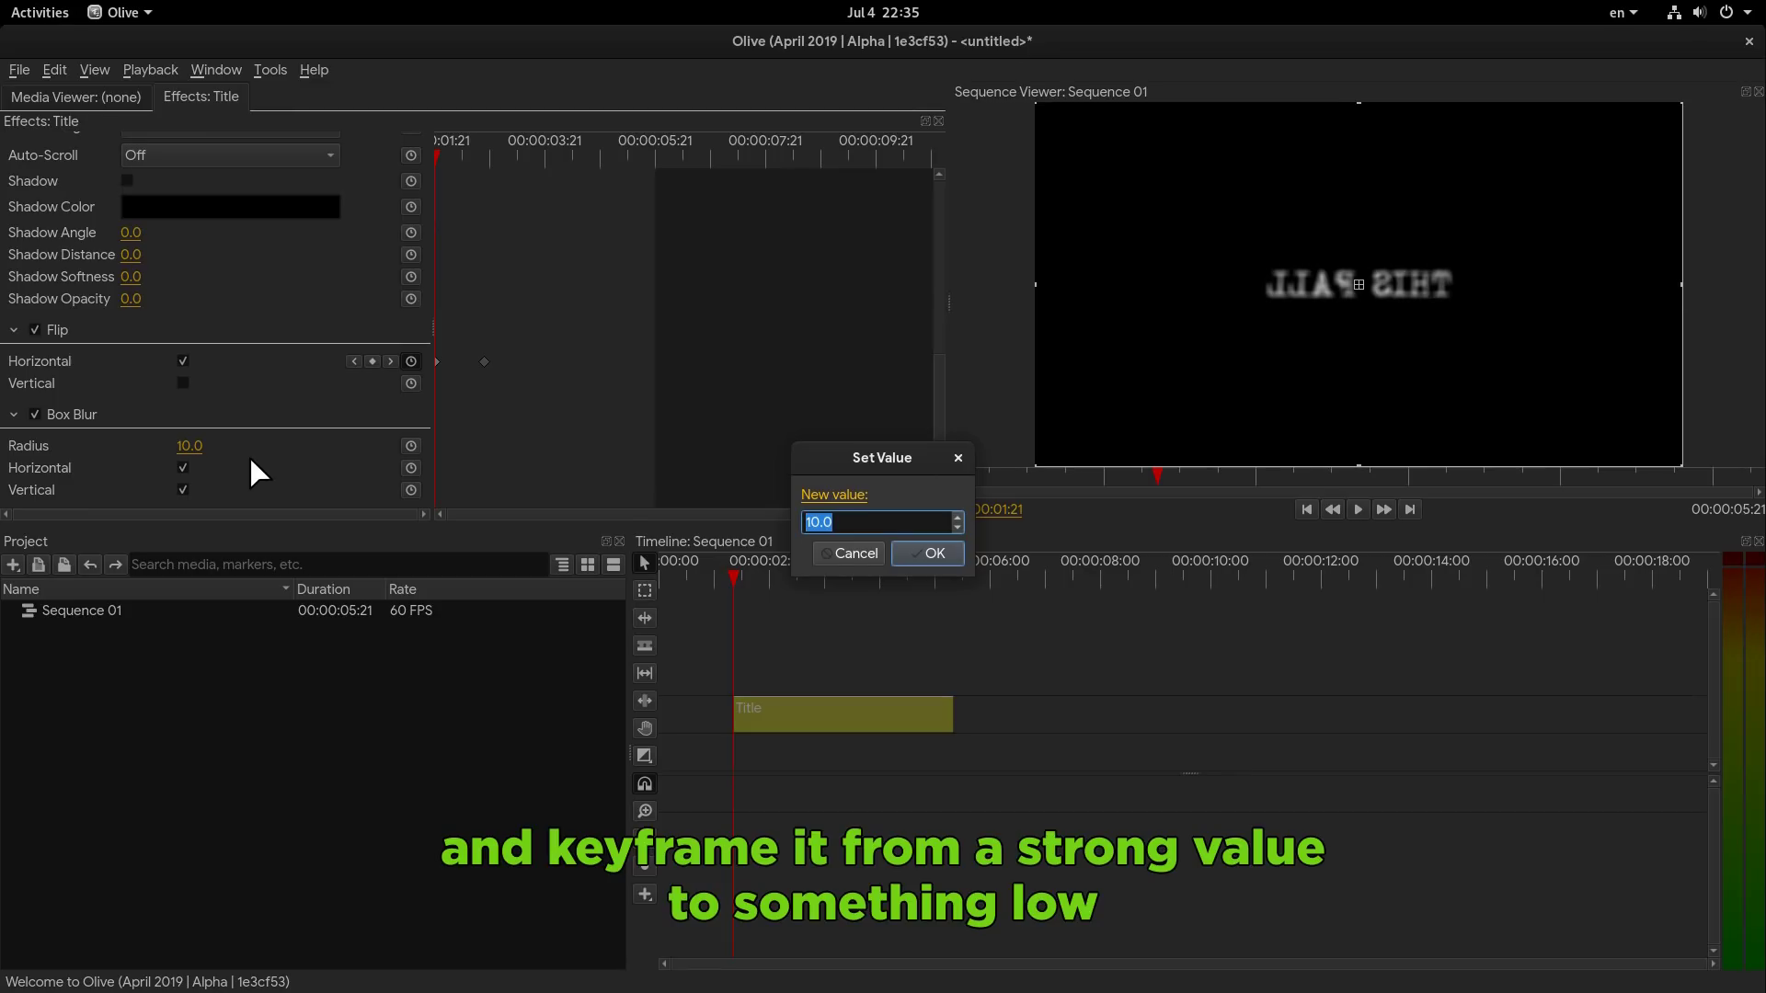
text(25)
click(924, 552)
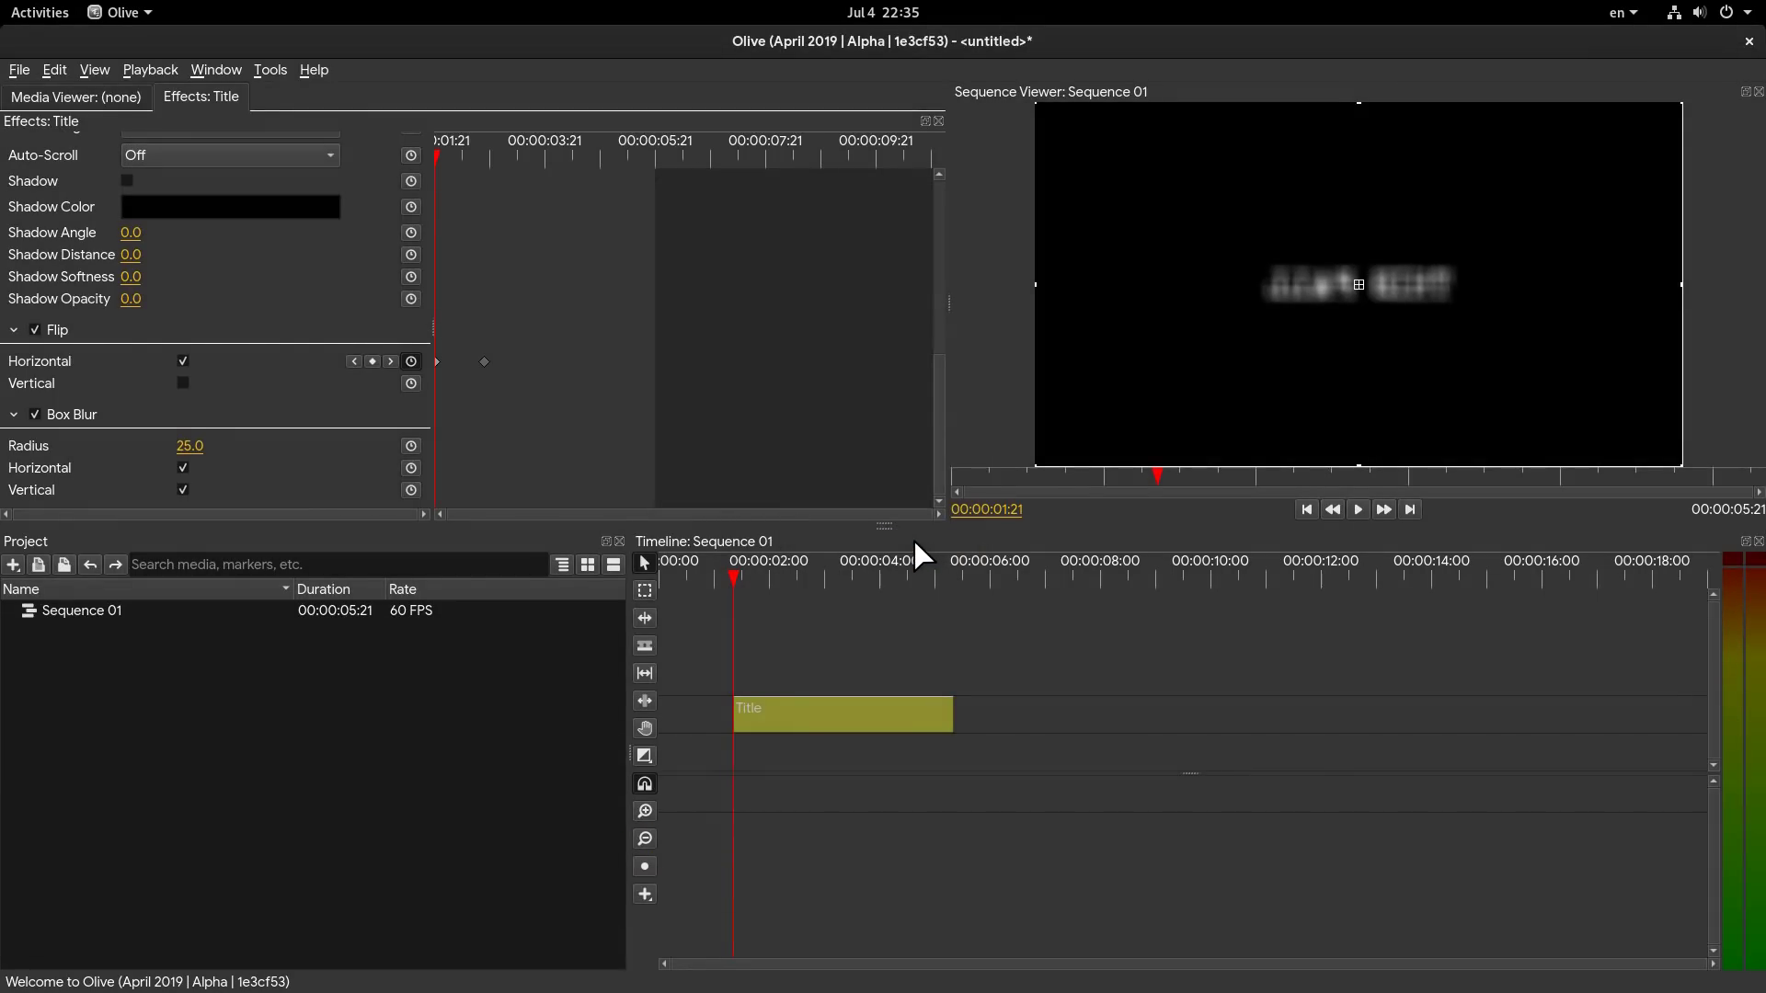
click(410, 446)
- Hold radius 25 with a later keyframe, then drop it to 5 at 00:00:03:05
drag(483, 153, 491, 159)
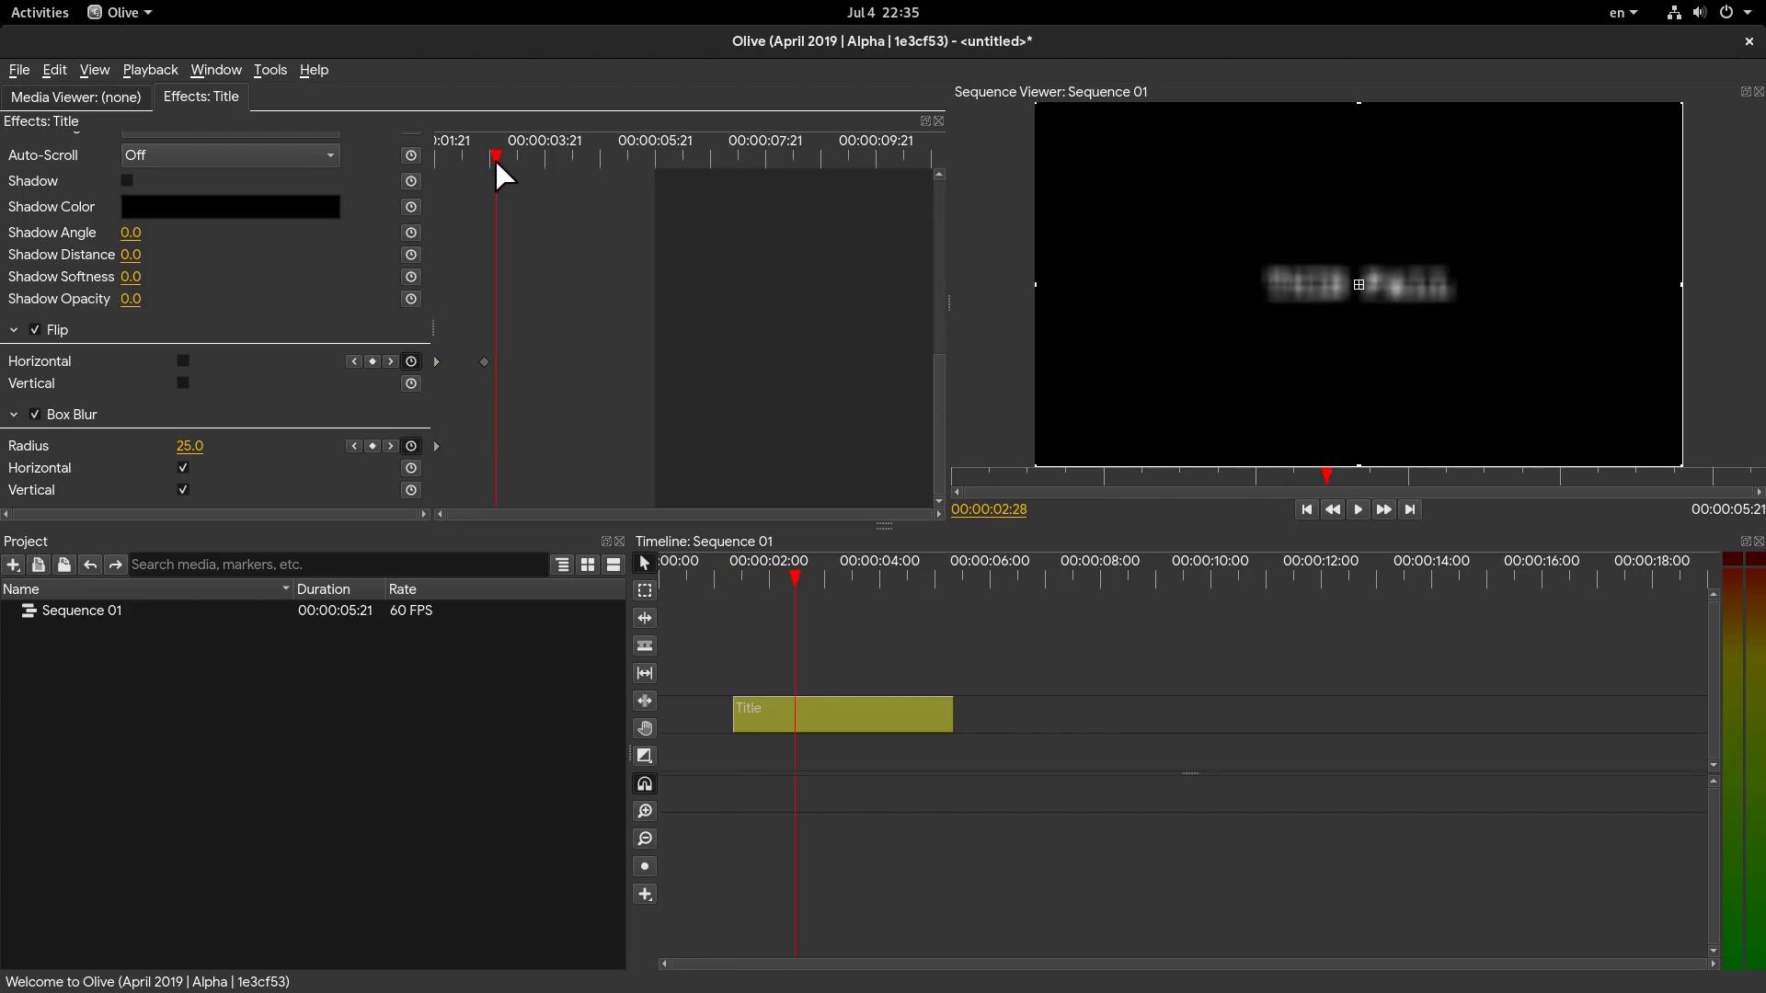
click(372, 445)
drag(512, 163, 529, 164)
drag(189, 448, 185, 448)
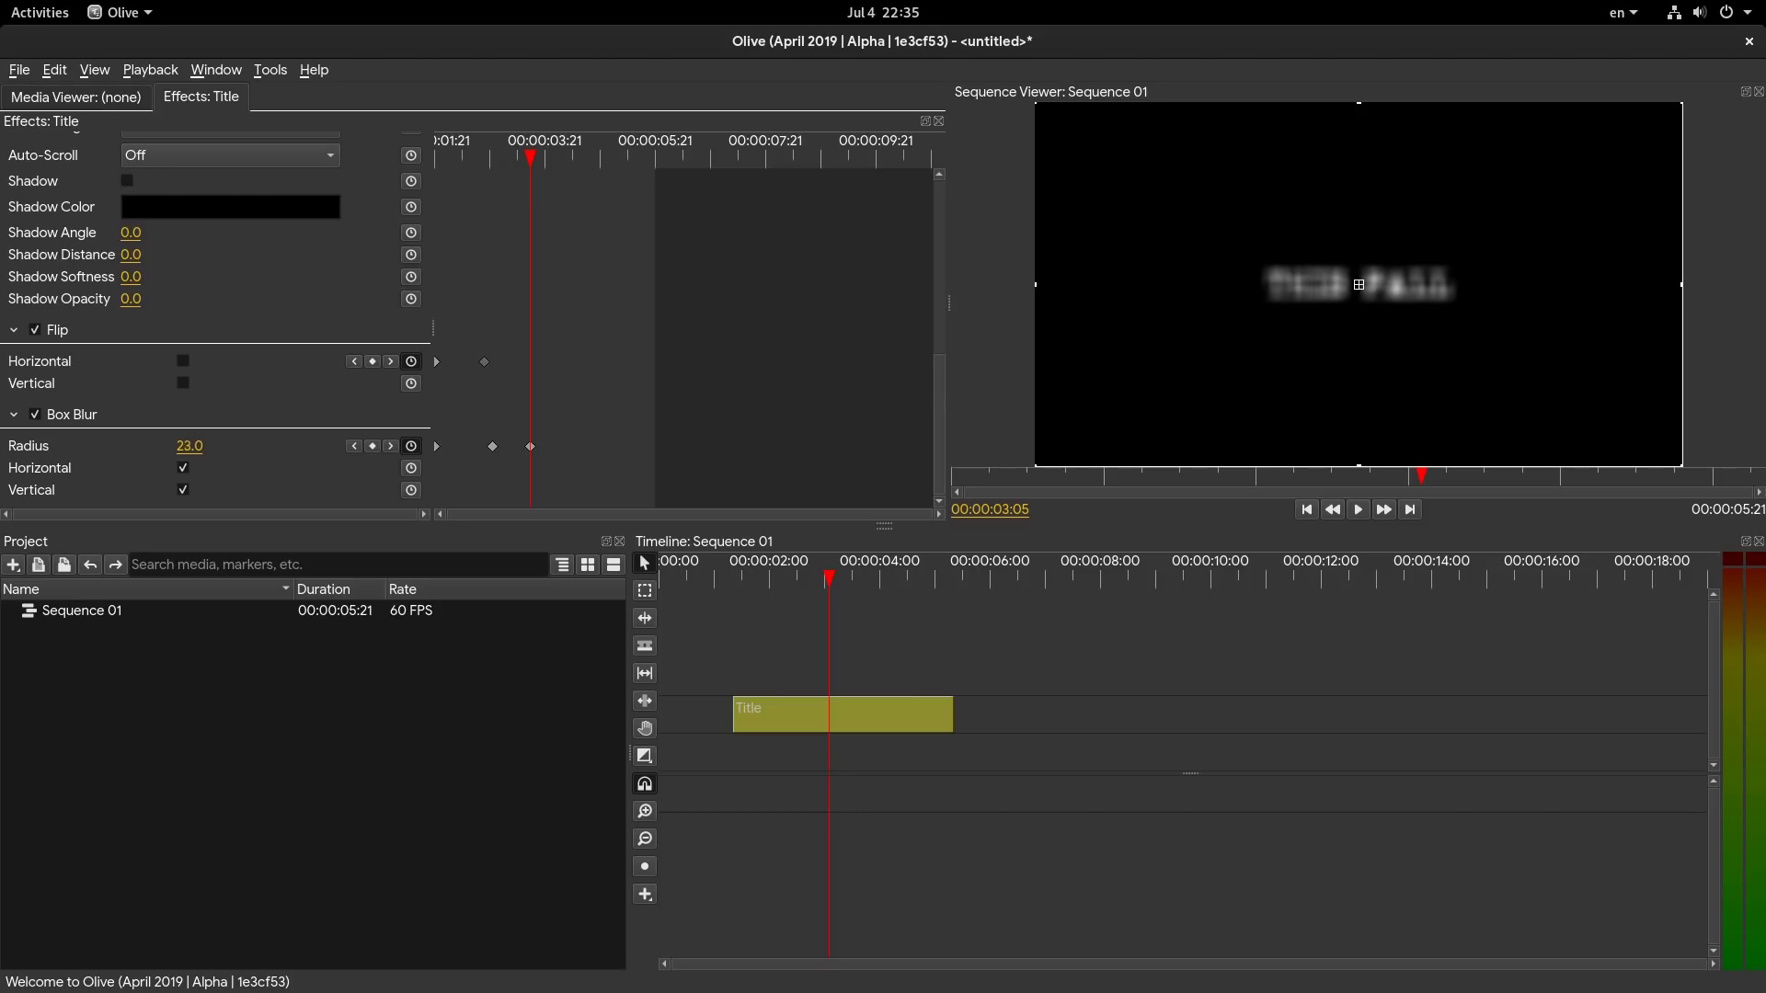
click(184, 447)
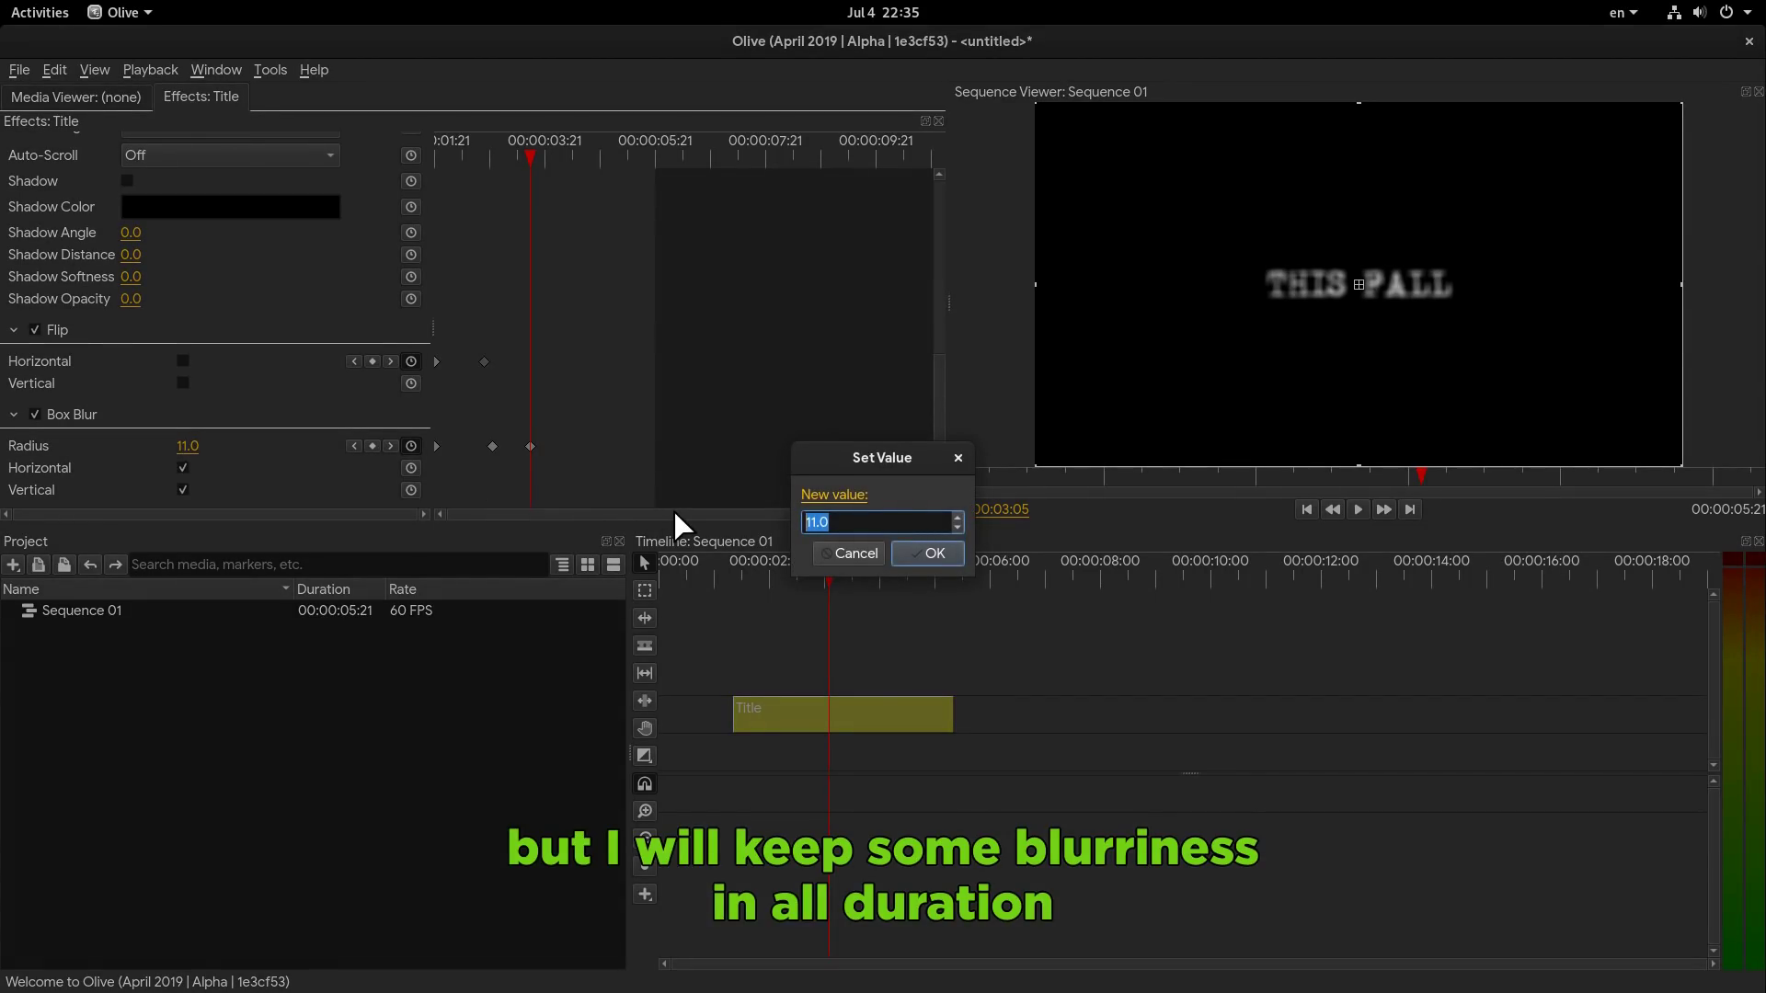
text(5)
click(920, 554)
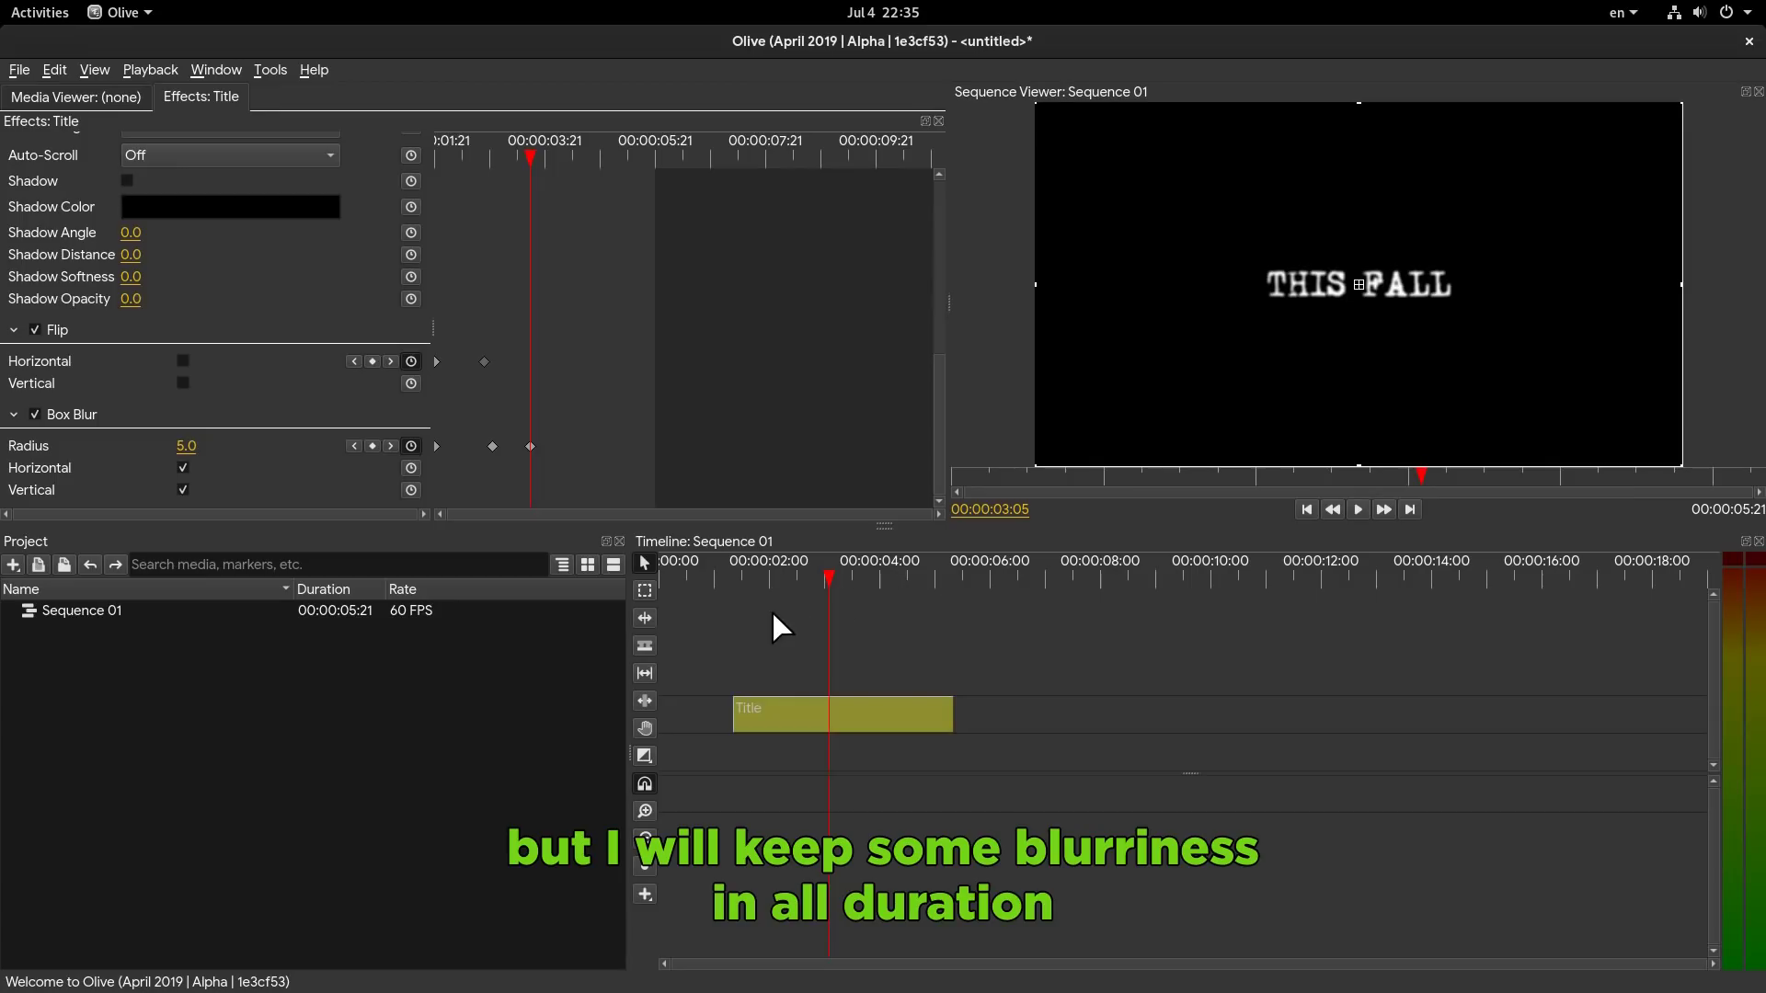
- Preview the blur animation and return to the title's first frame
click(718, 571)
key(space)
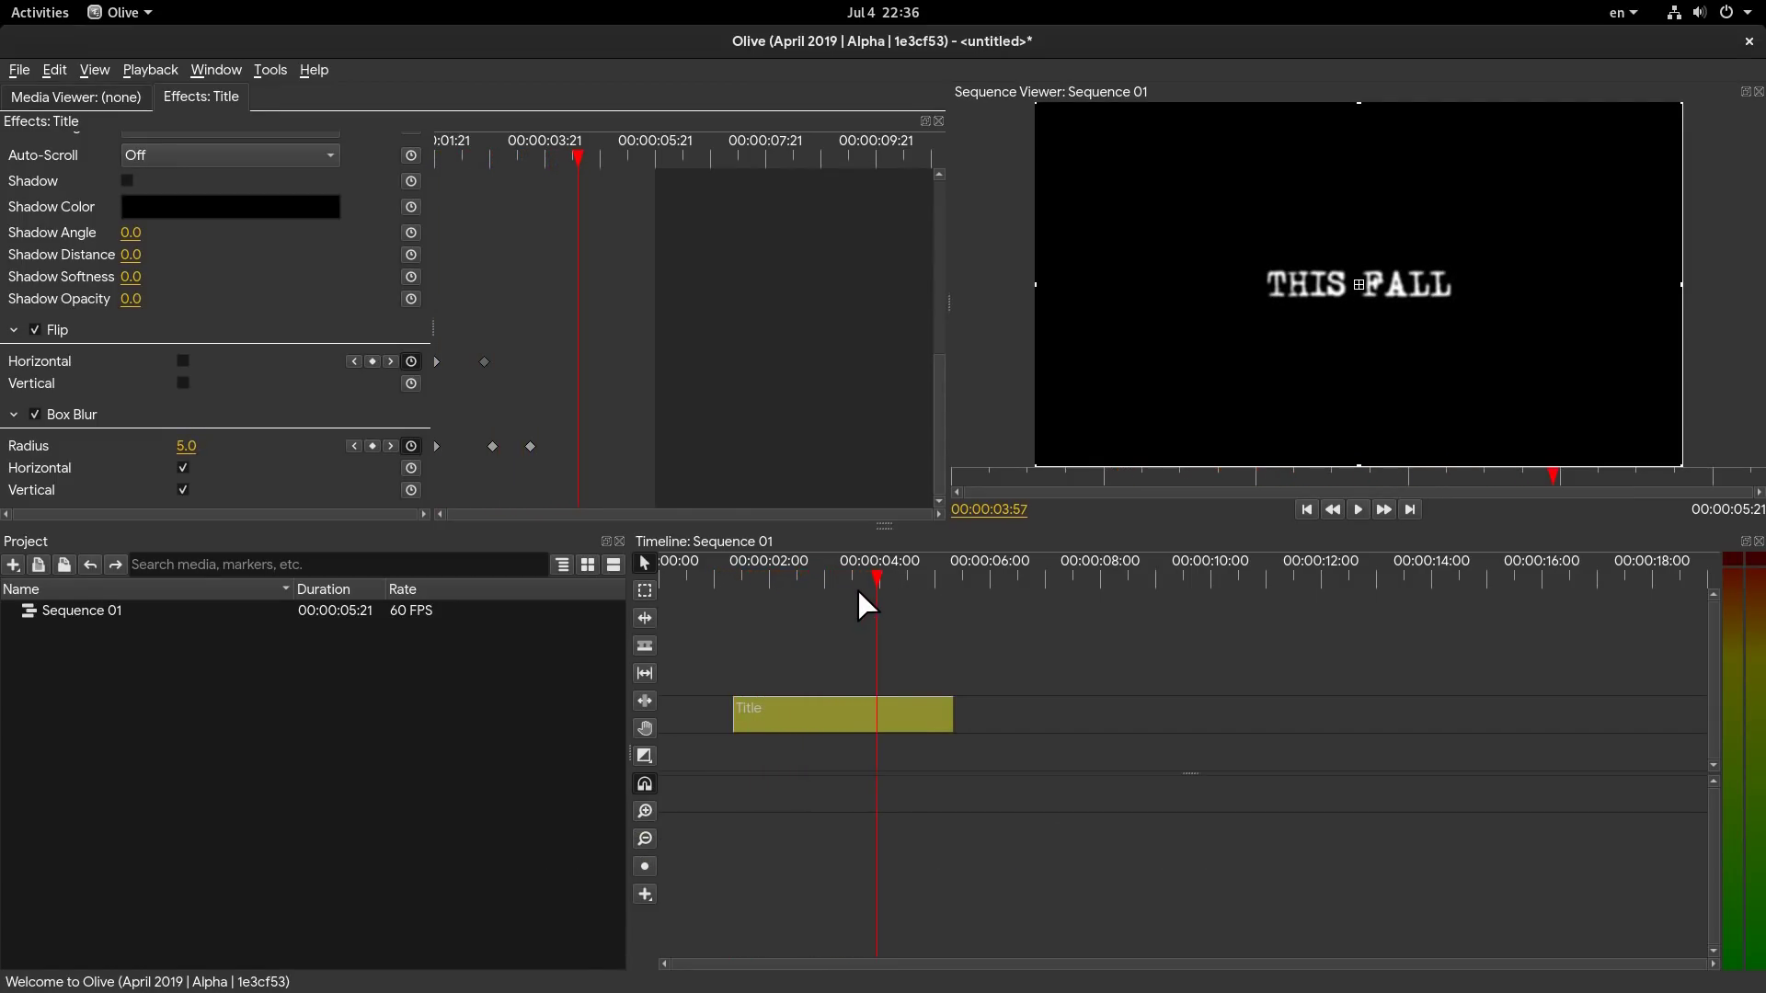
click(816, 574)
drag(798, 572, 733, 570)
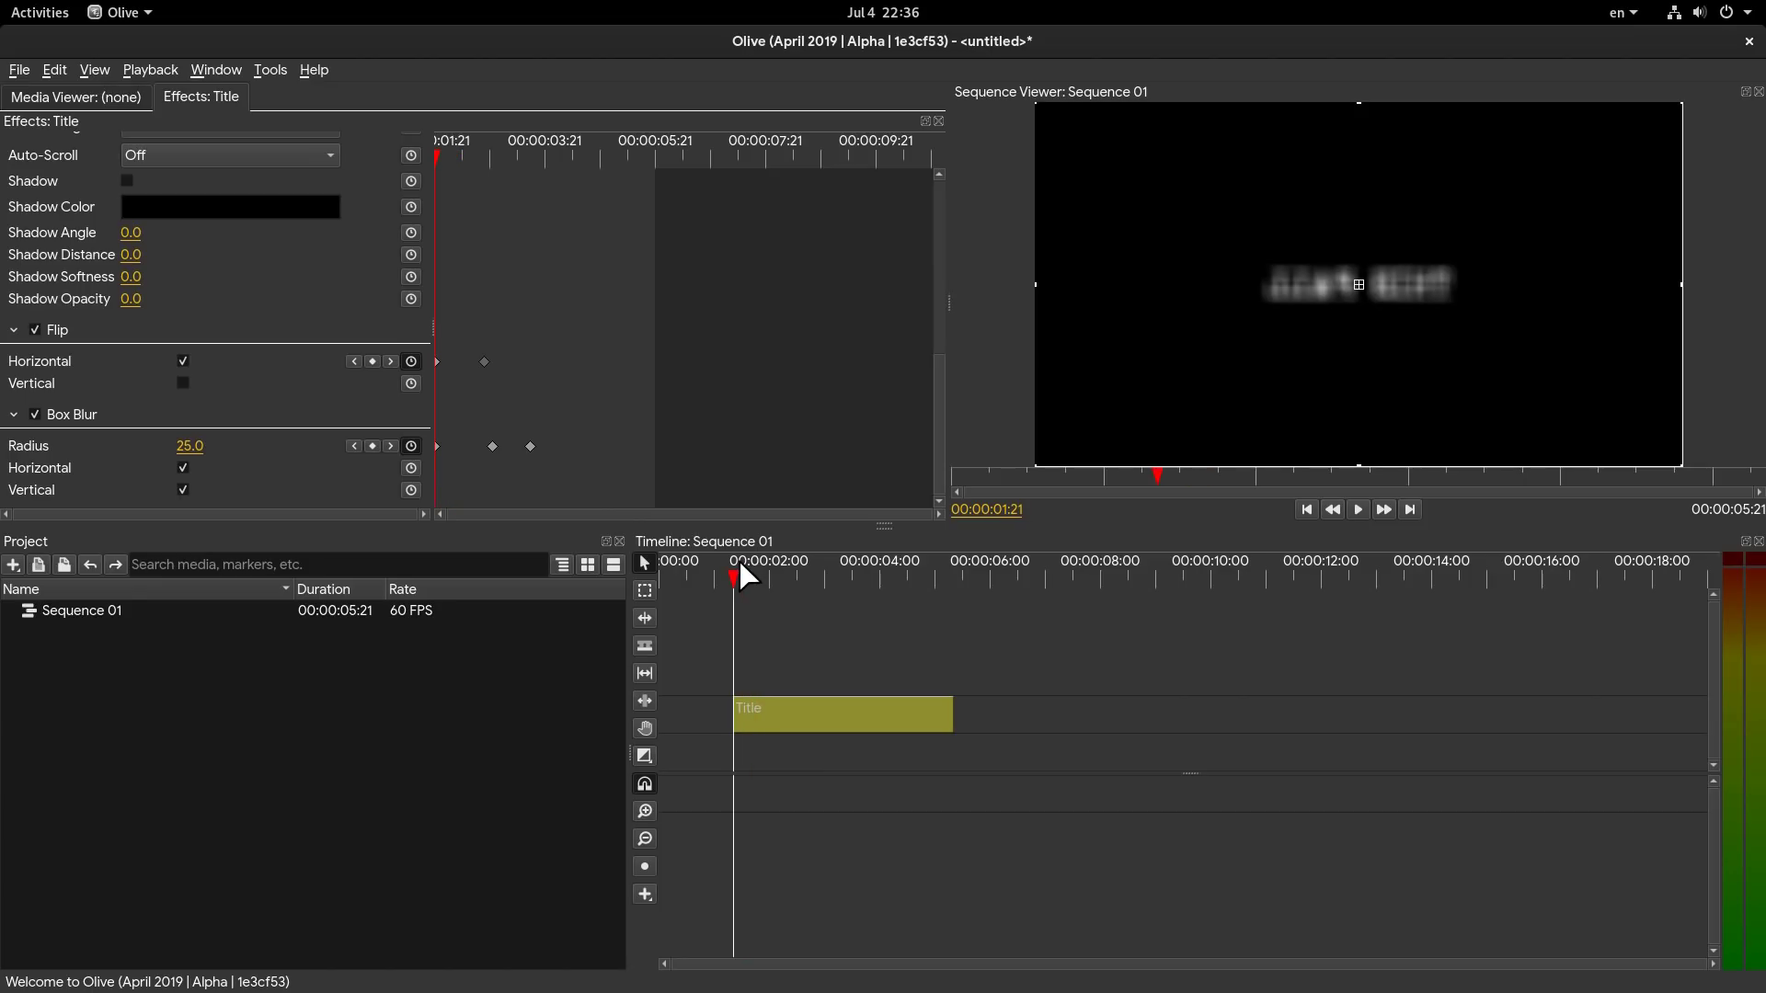
scroll(280, 363, up, 5)
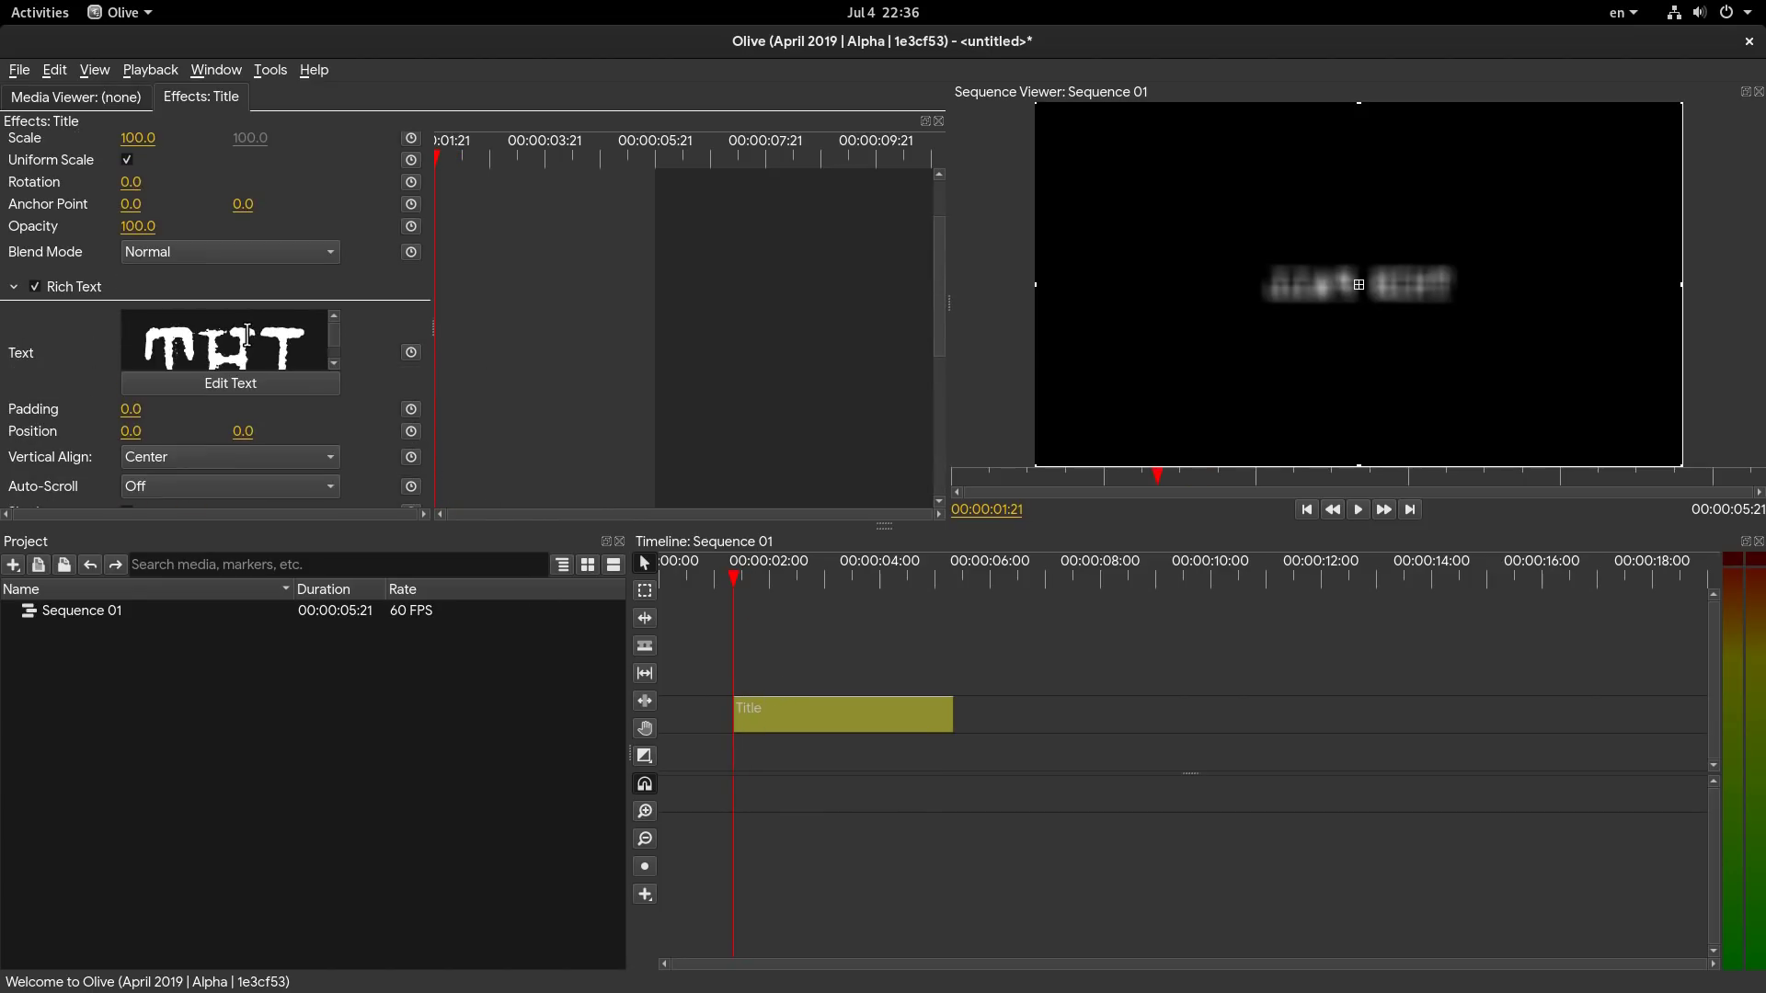
scroll(241, 330, up, 2)
- Add a Shake effect (intensity 25, rotation 10, frequency 5), preview it, and rewind
click(14, 141)
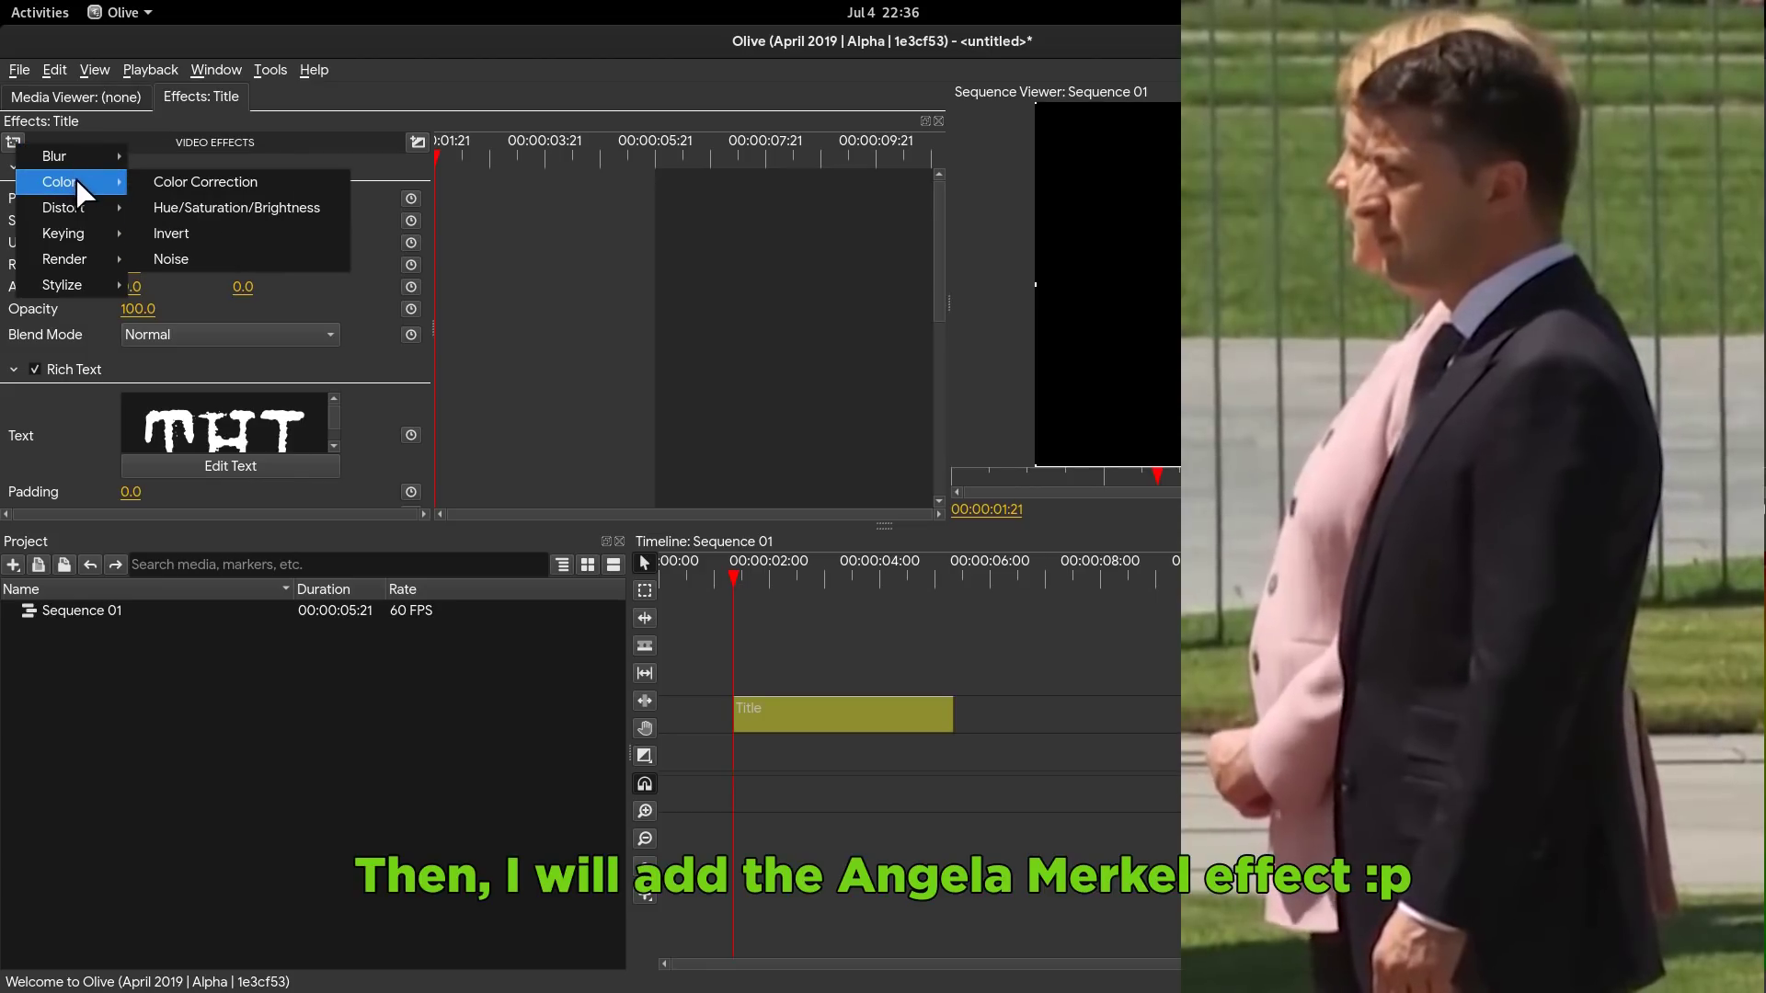
mouse_move(64, 207)
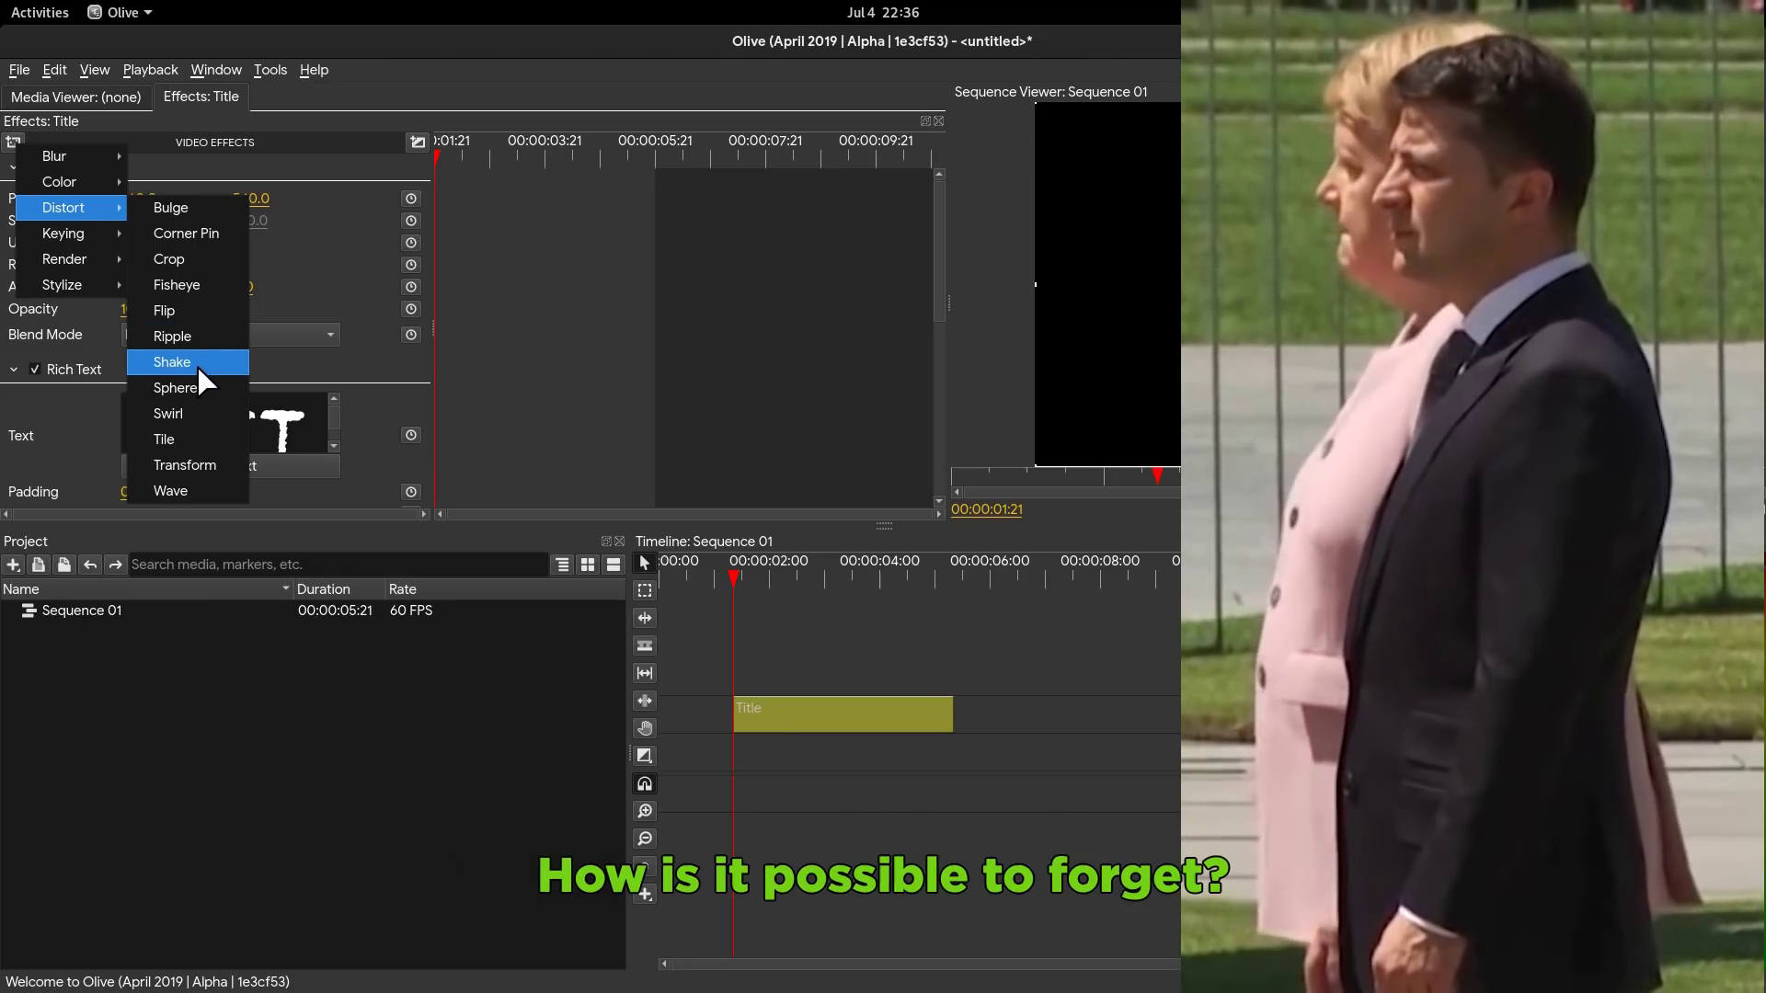
click(208, 338)
key(space)
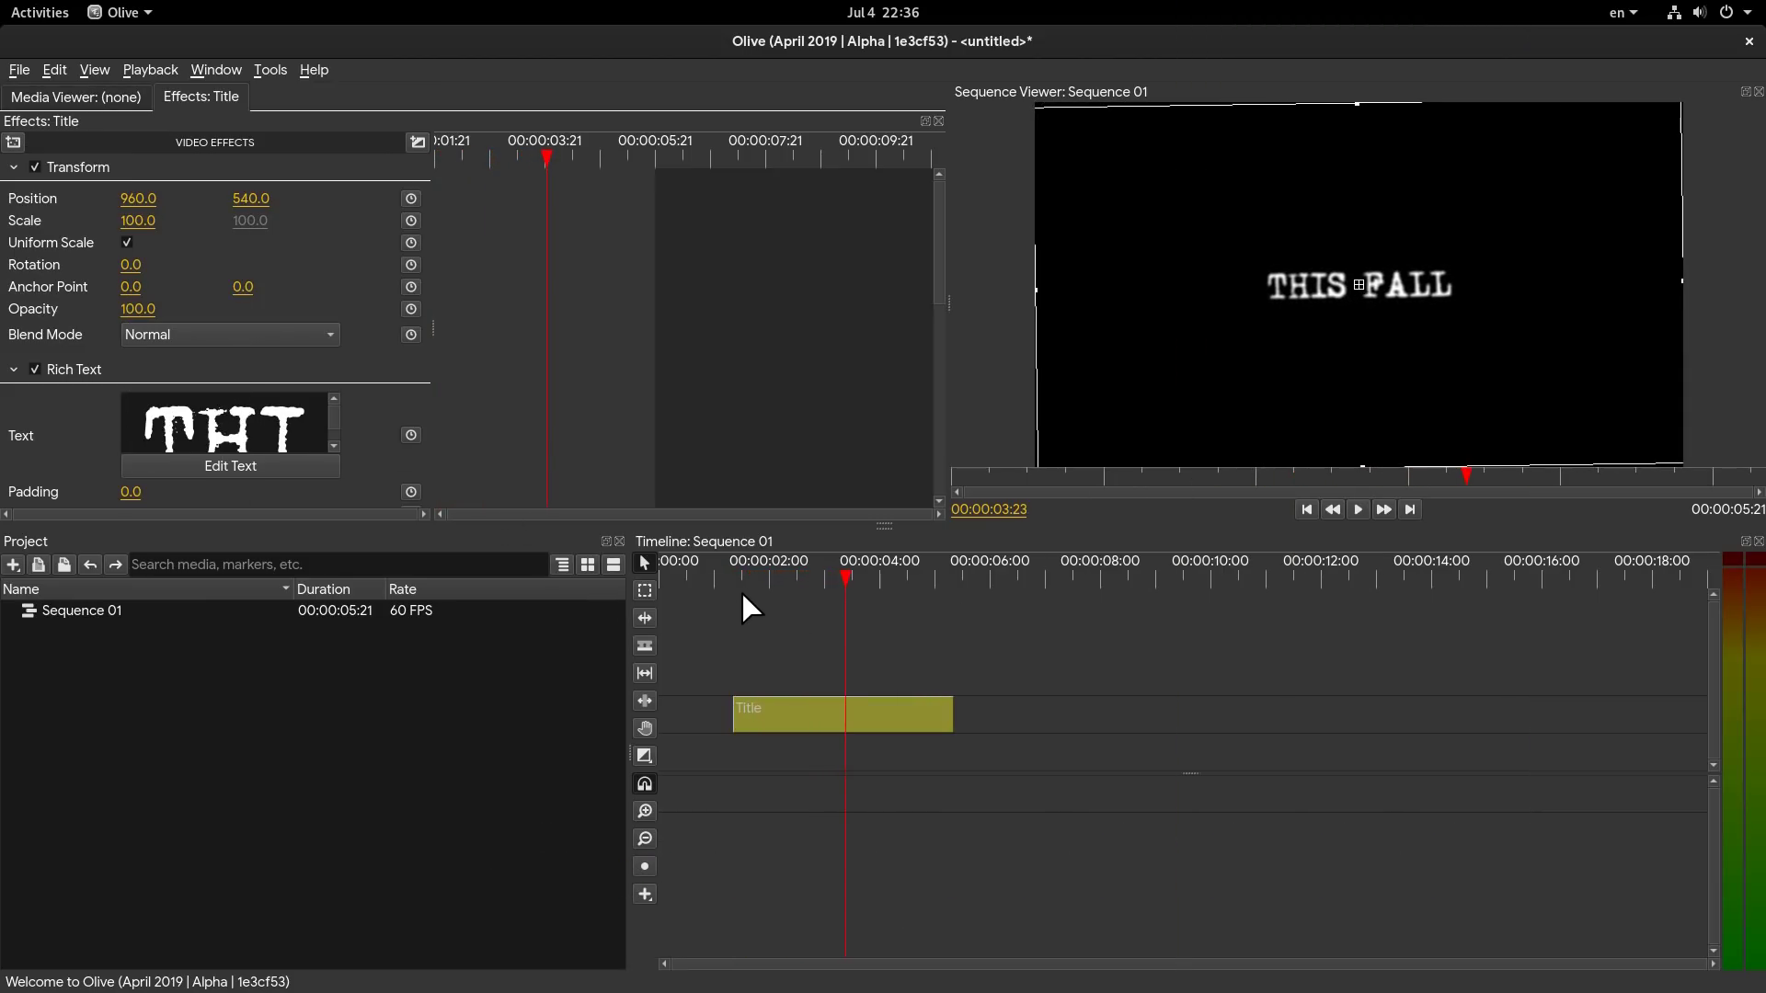
drag(750, 567, 736, 568)
scroll(346, 369, down, 1)
scroll(345, 371, down, 5)
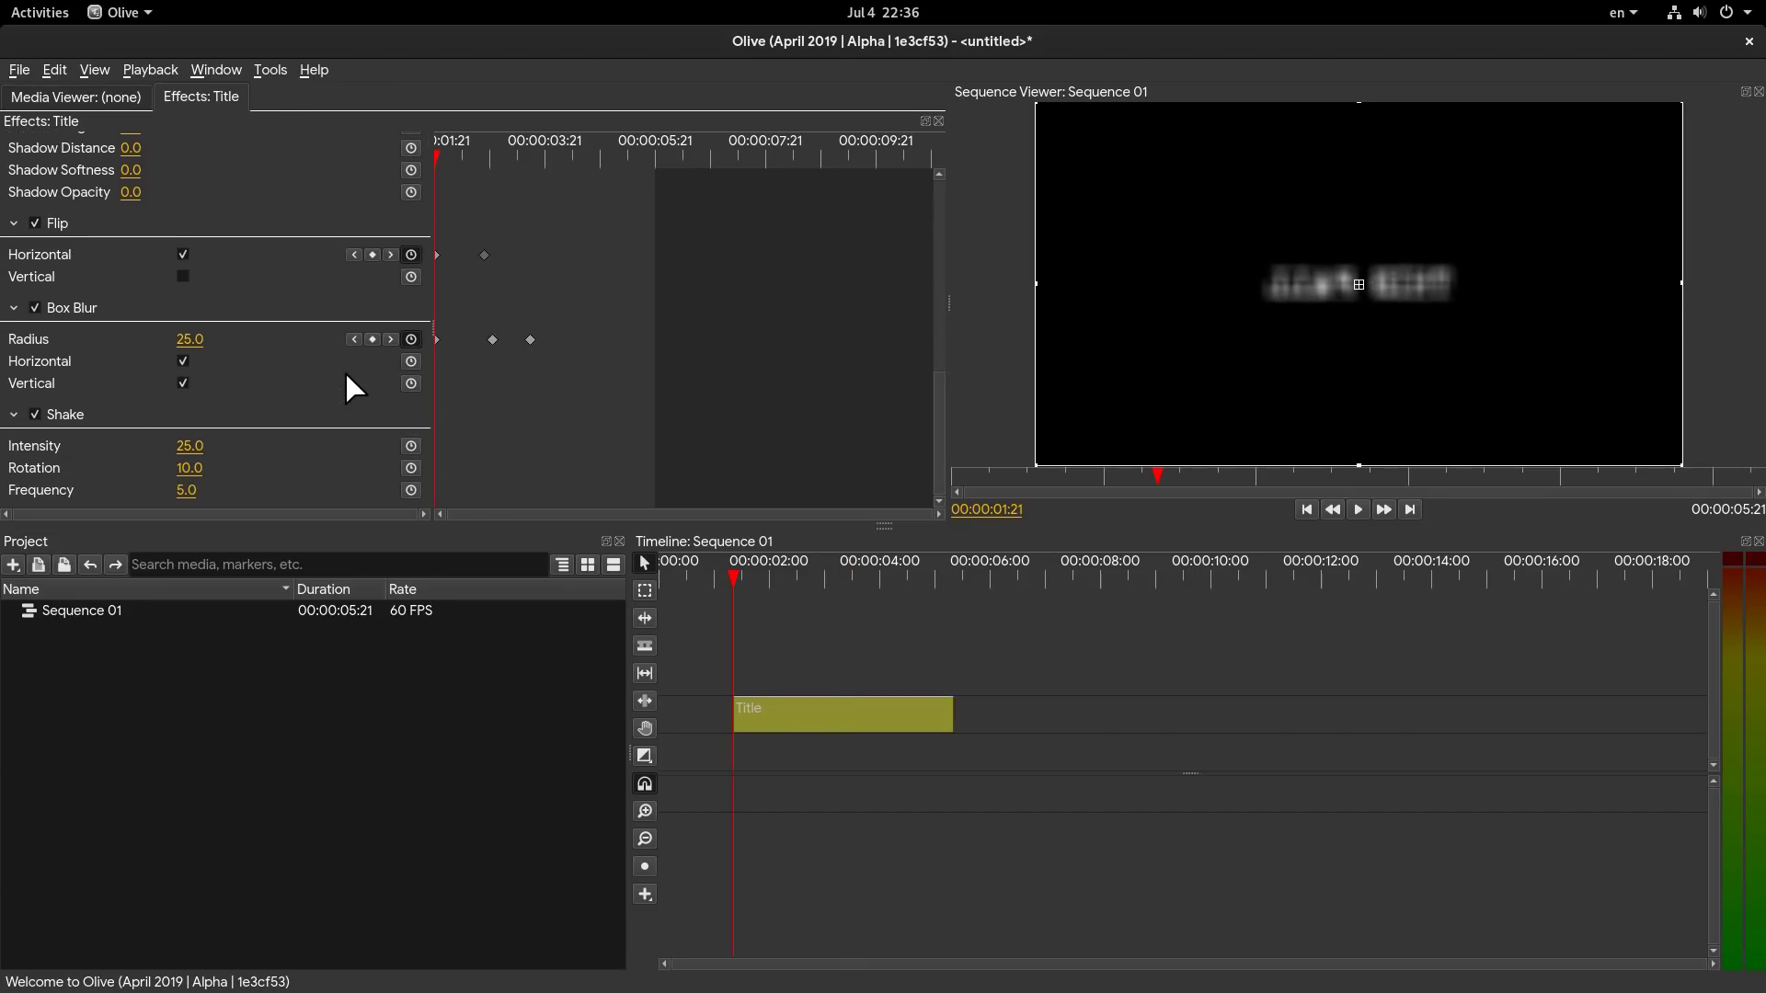
click(189, 445)
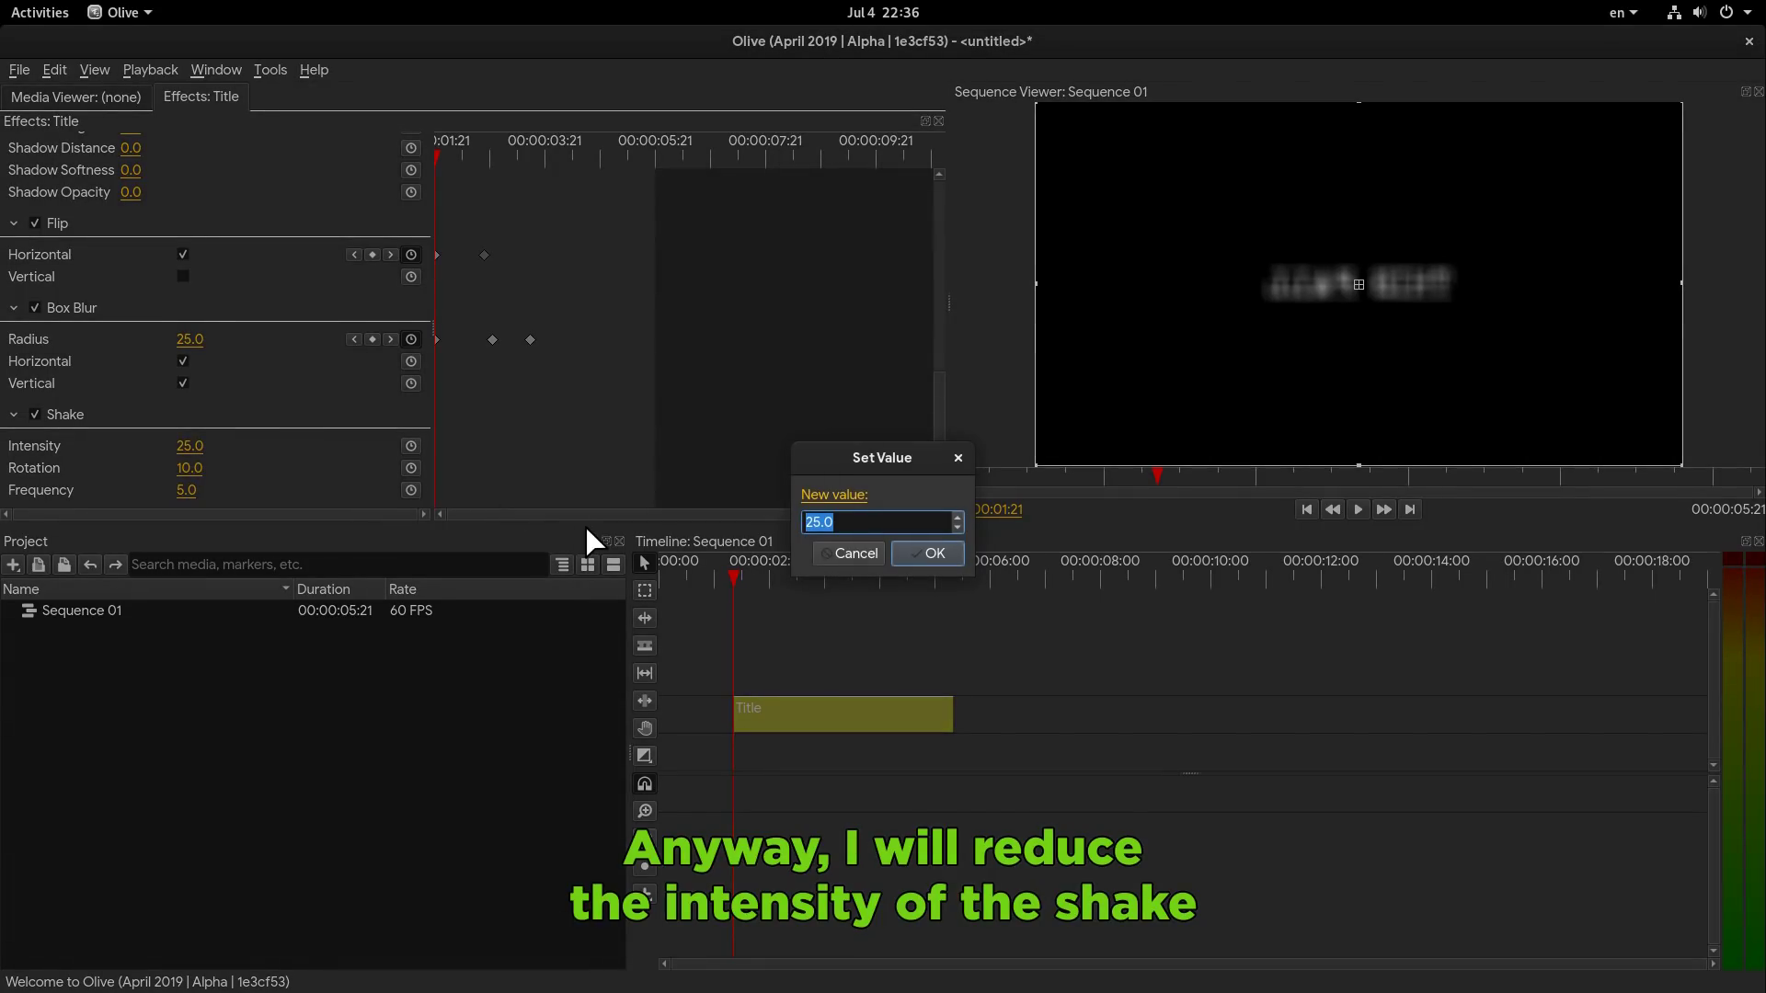
text(10)
click(923, 552)
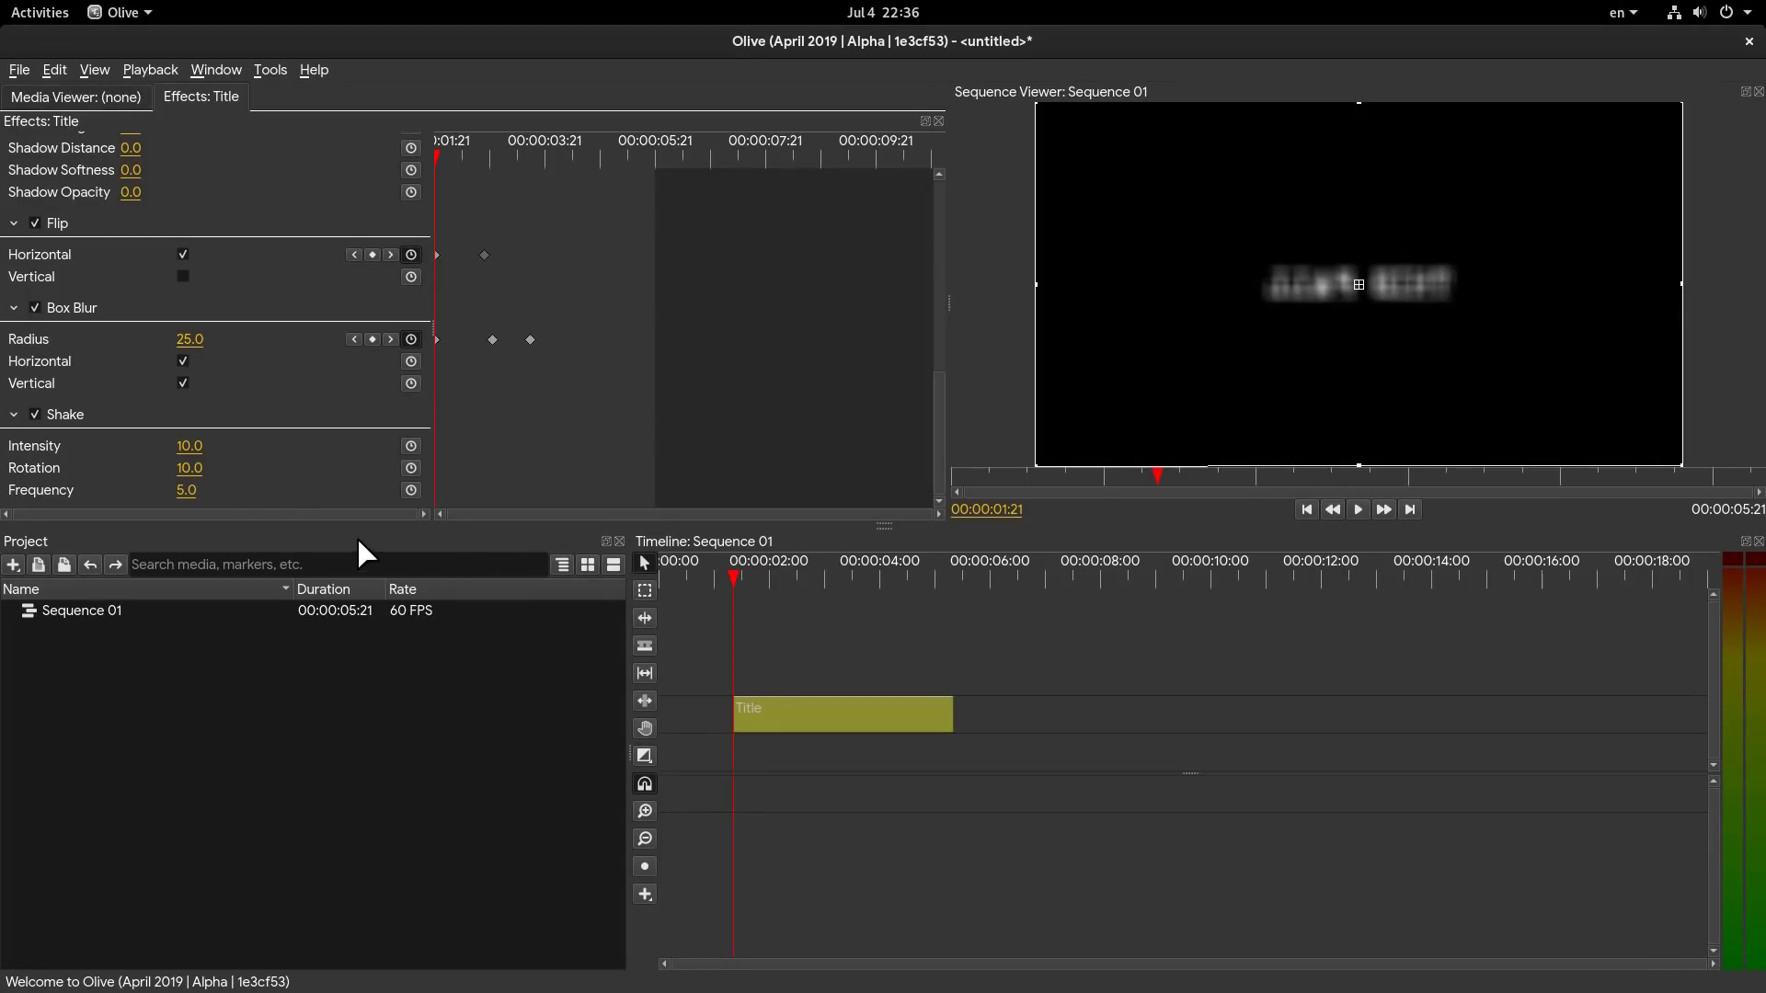
click(185, 490)
text(15)
click(916, 549)
key(space)
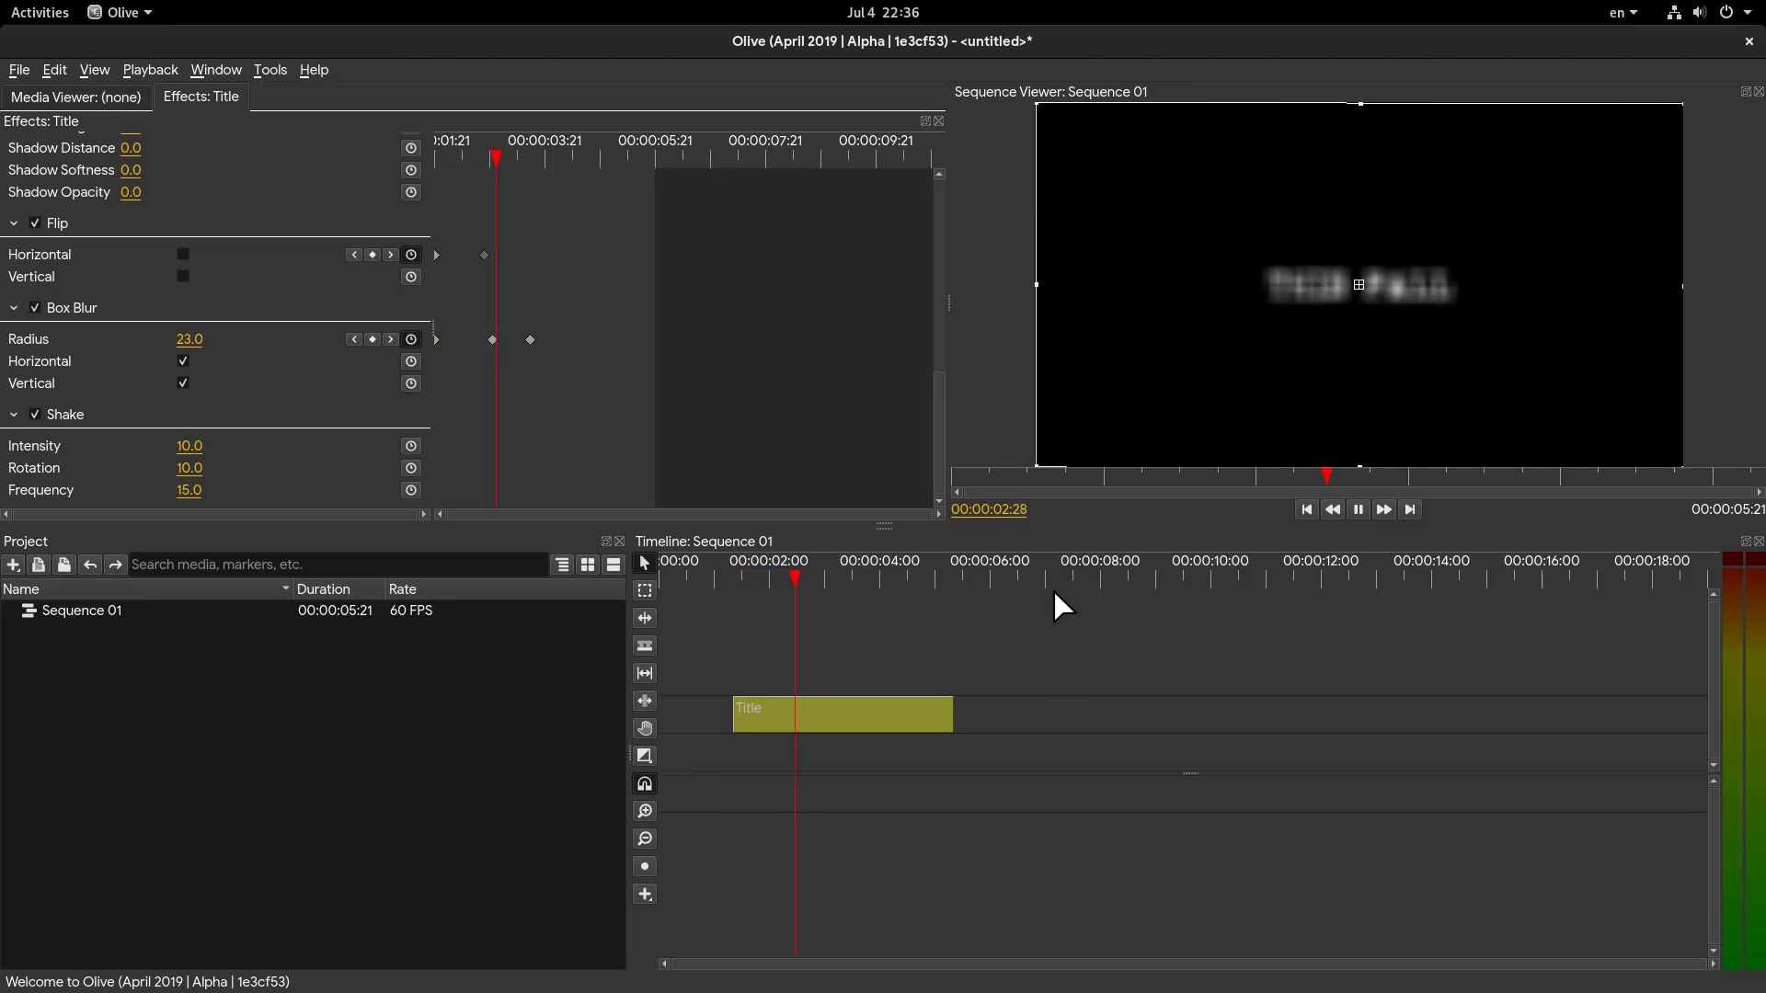
key(space)
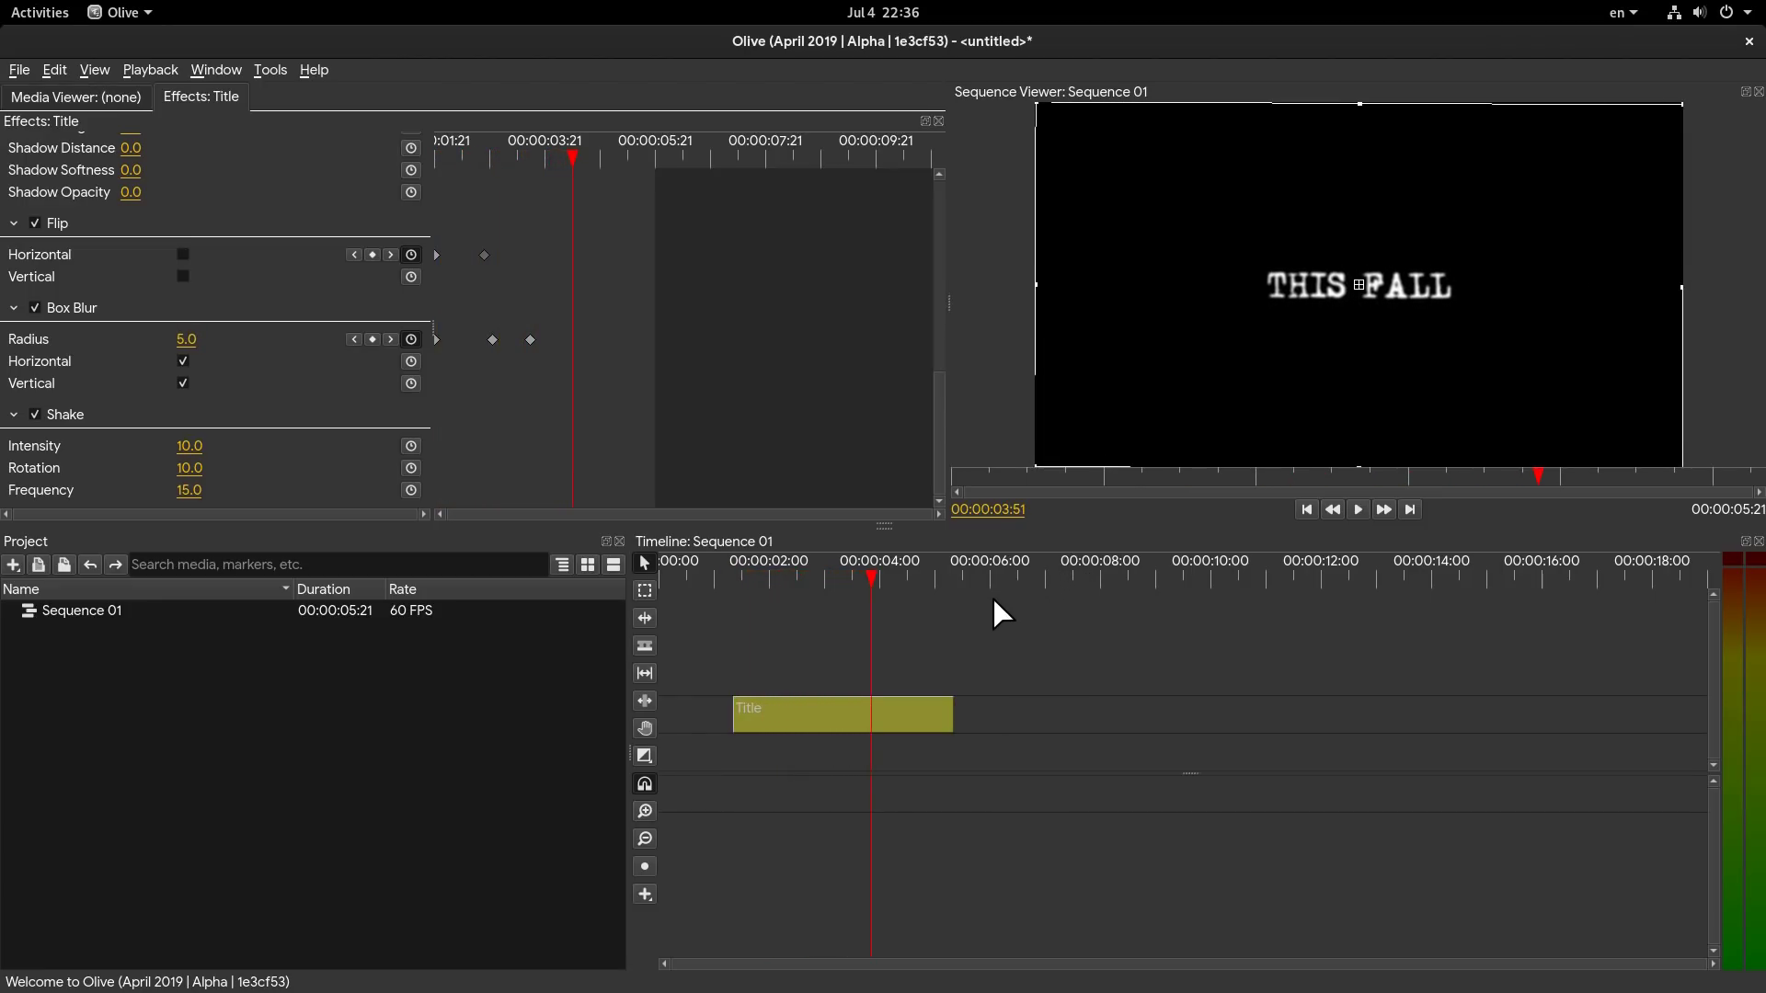
key(space)
key(space)
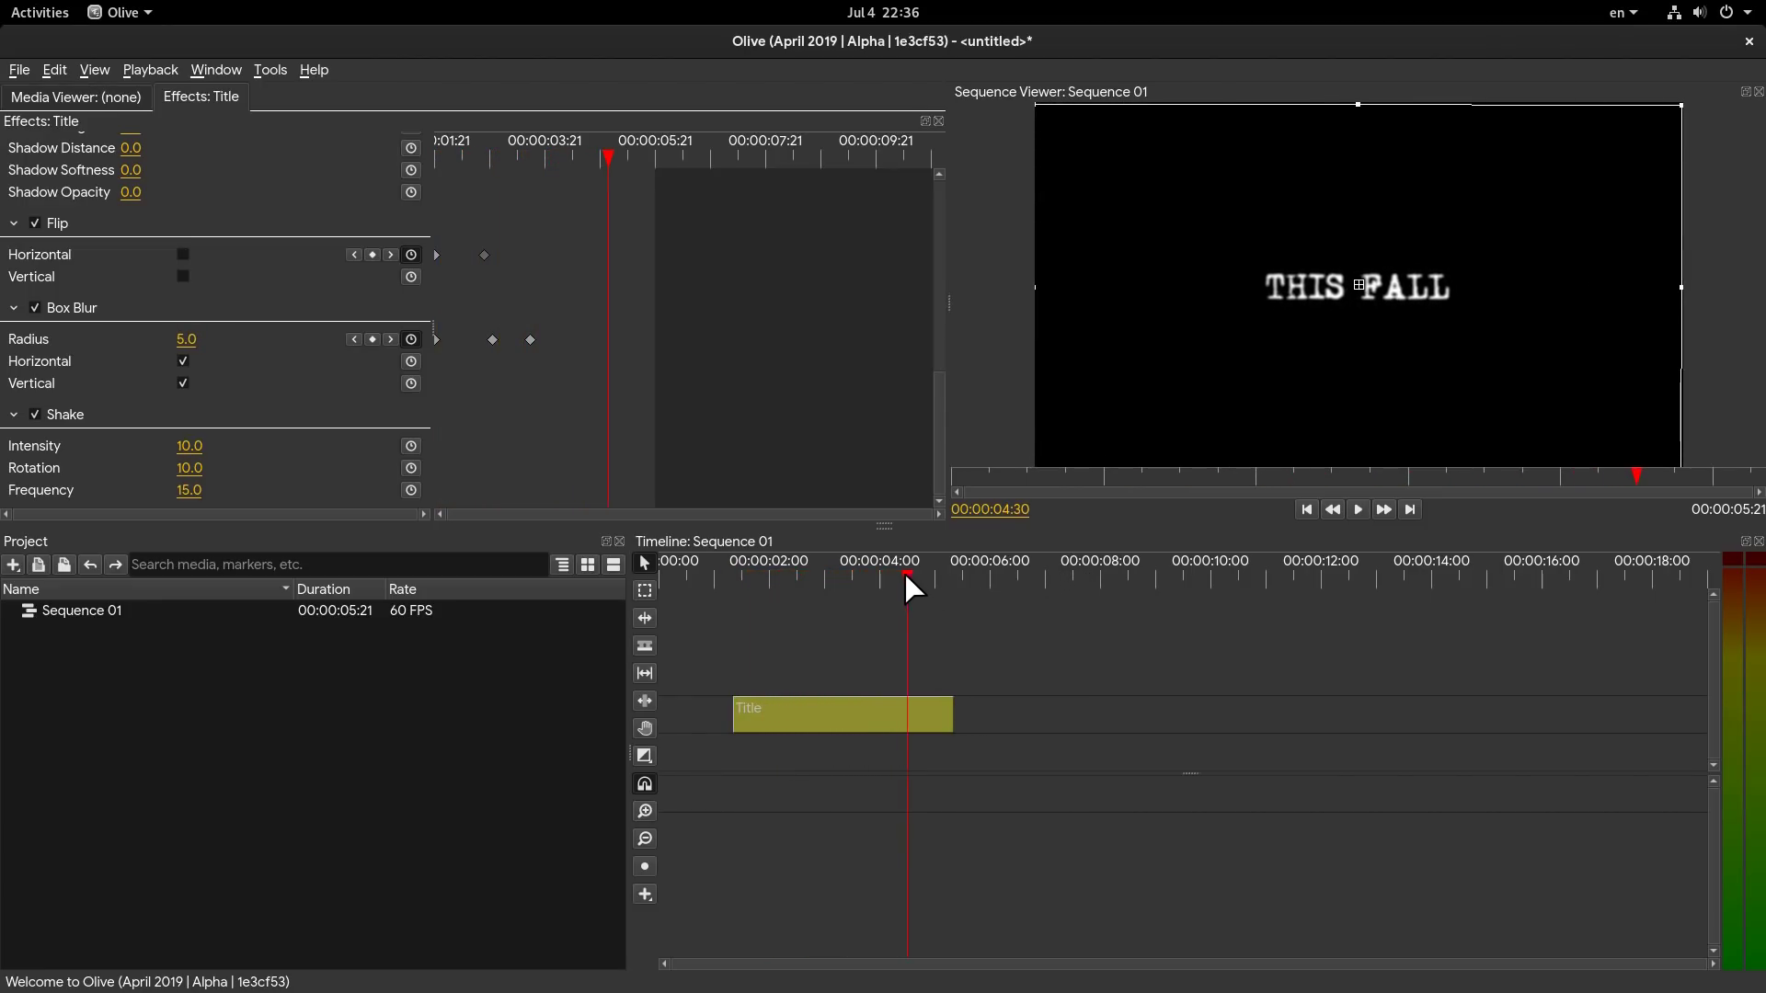
drag(904, 570, 893, 568)
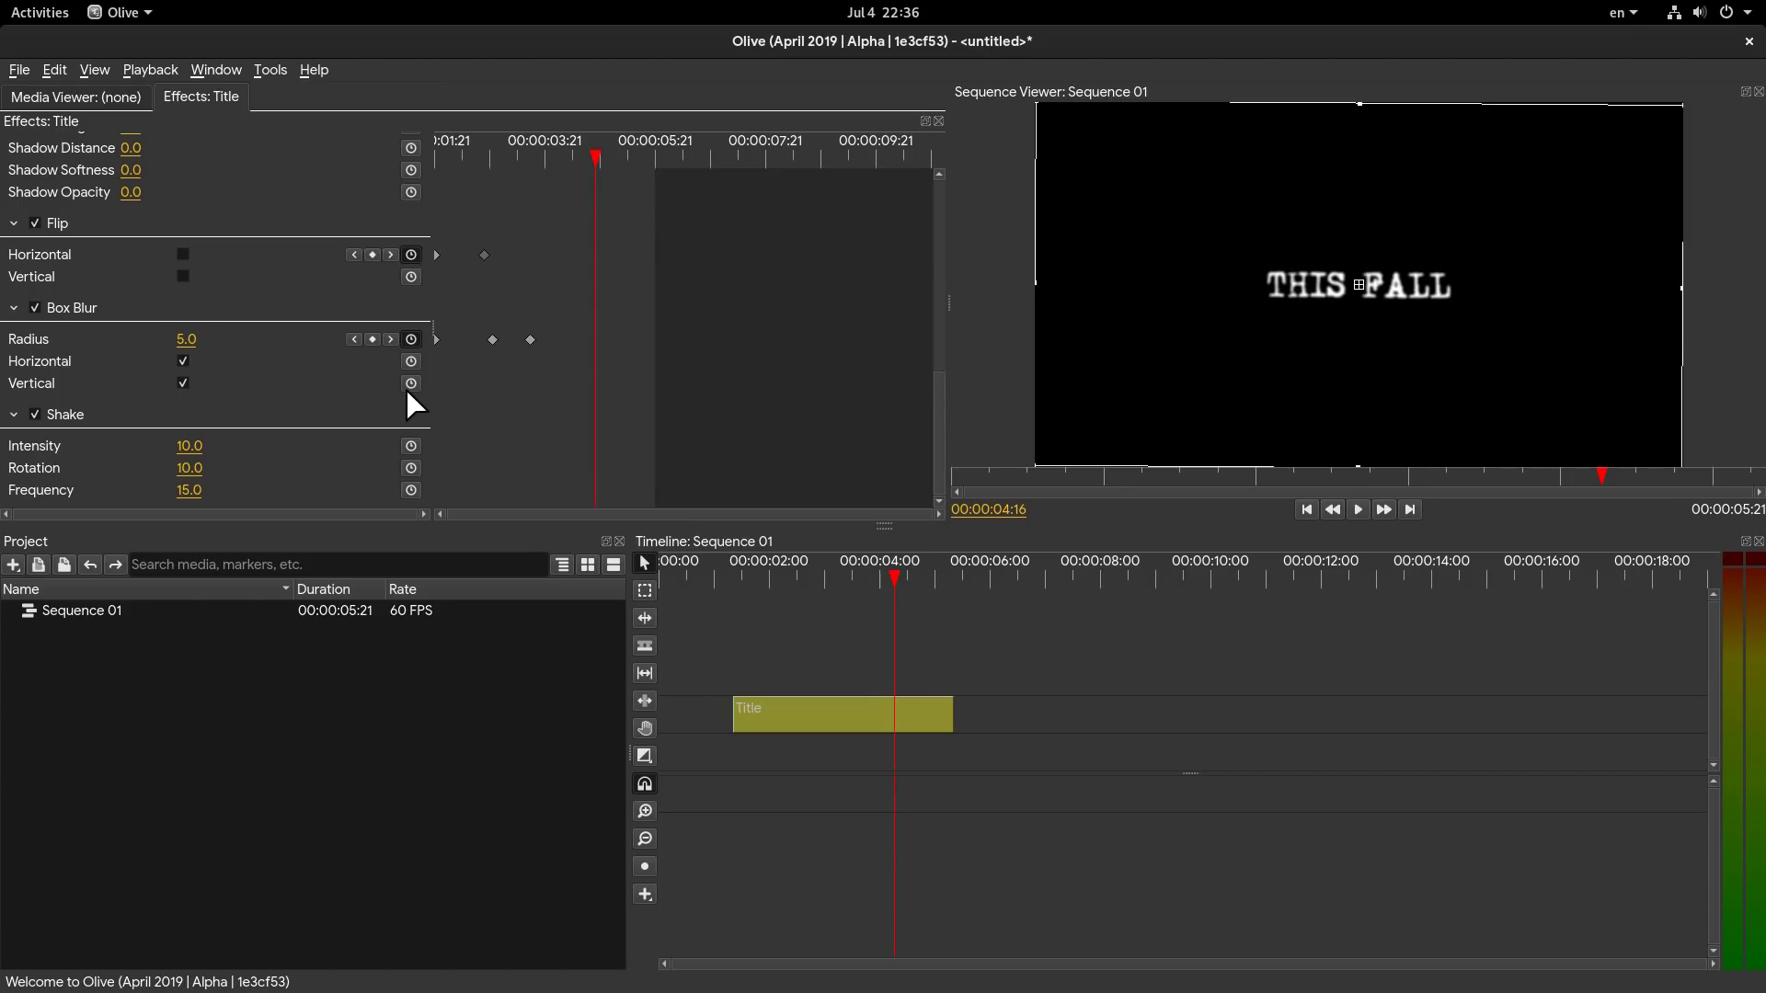
- Keyframe the blur radius at 5.0 at 4:16 and 25 near 5:00, then preview
click(372, 339)
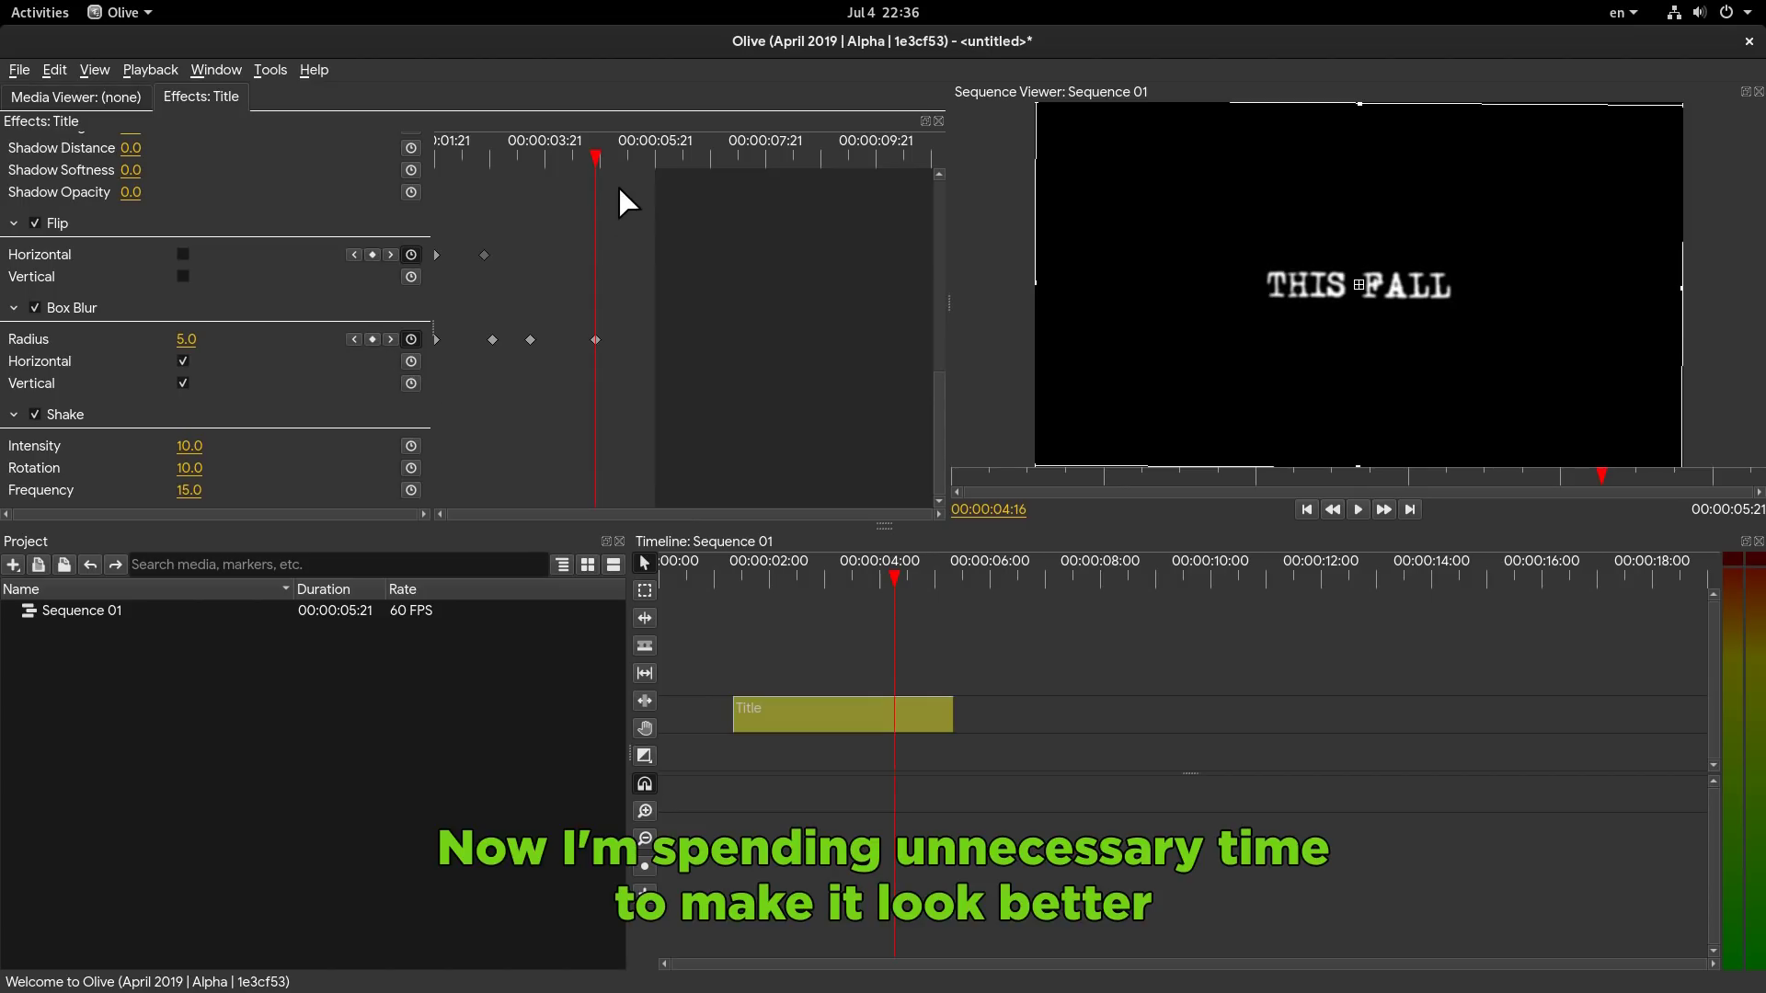
drag(631, 151, 631, 148)
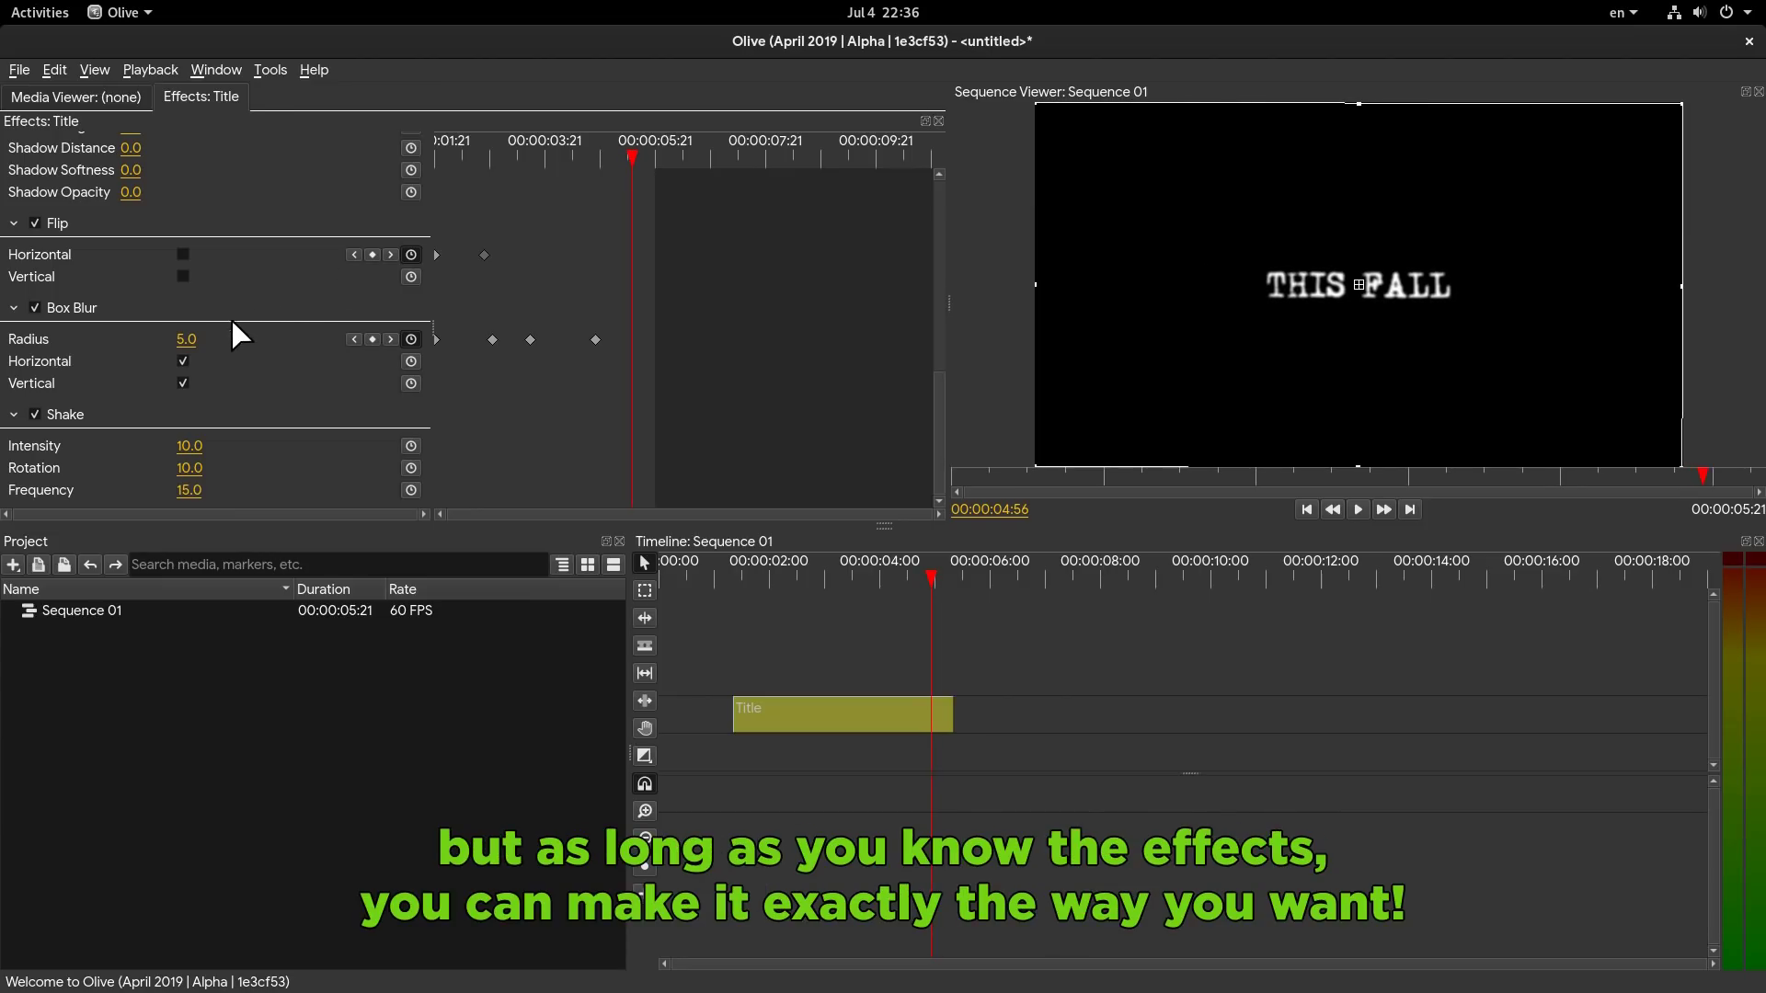
click(187, 341)
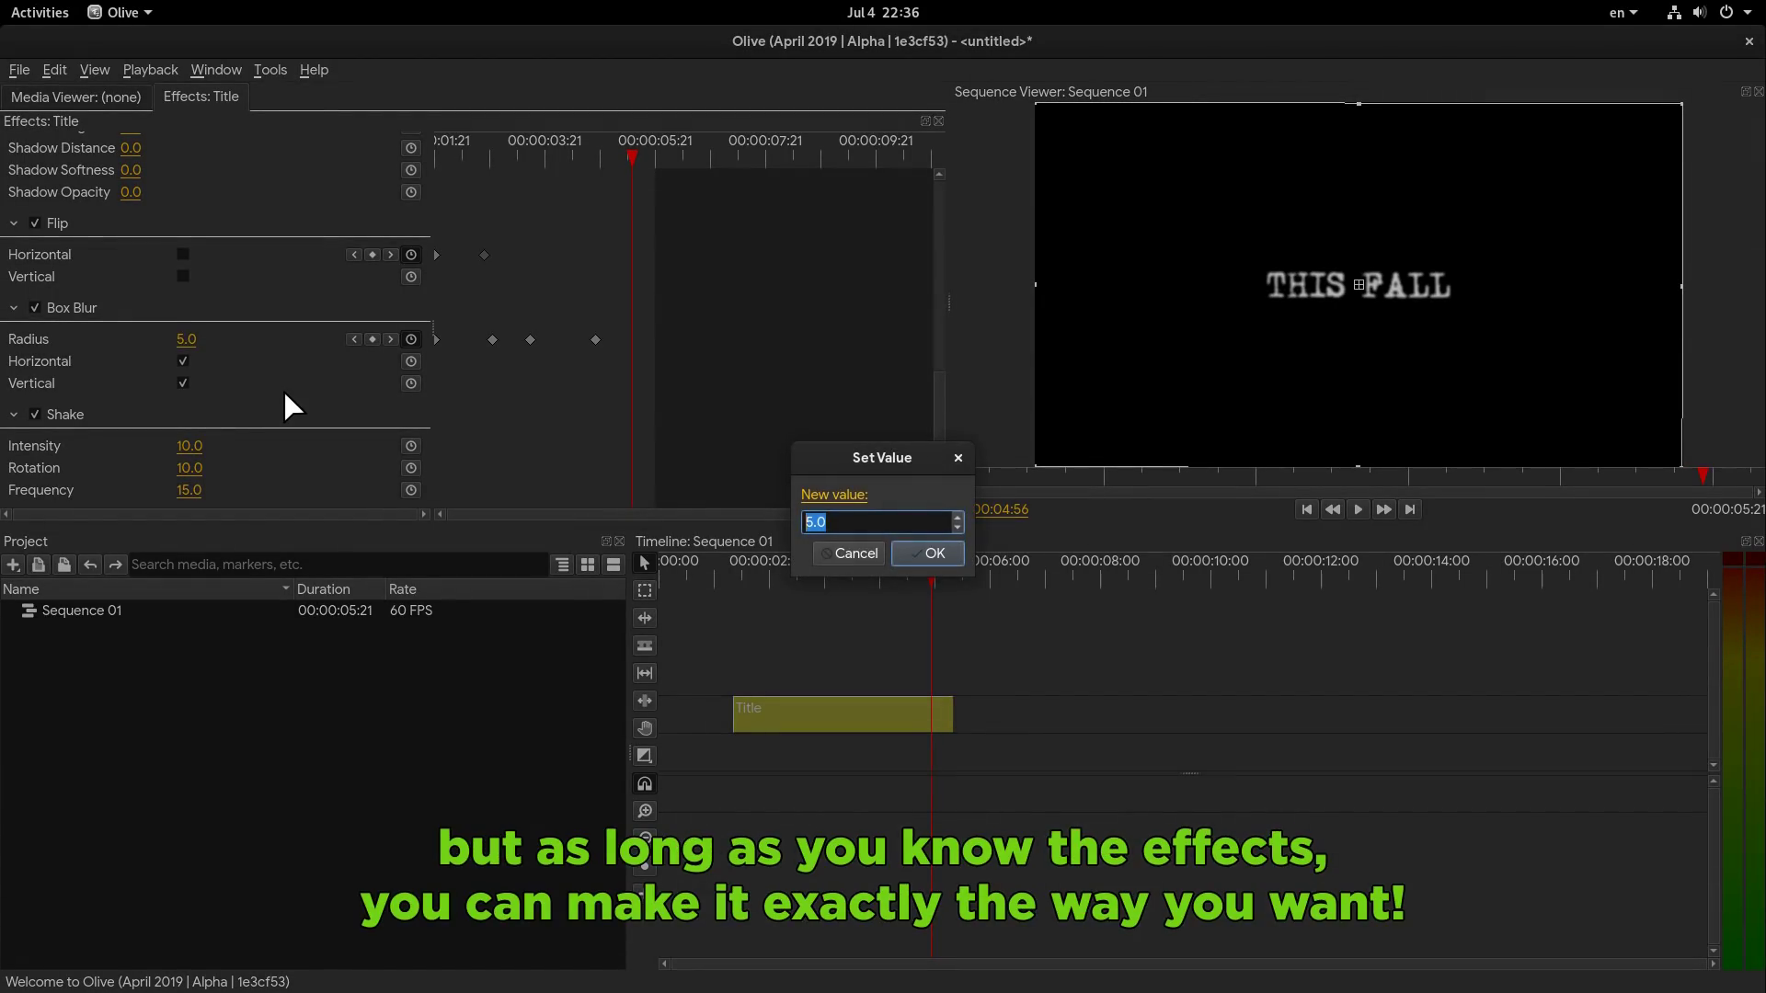
text(25)
click(930, 552)
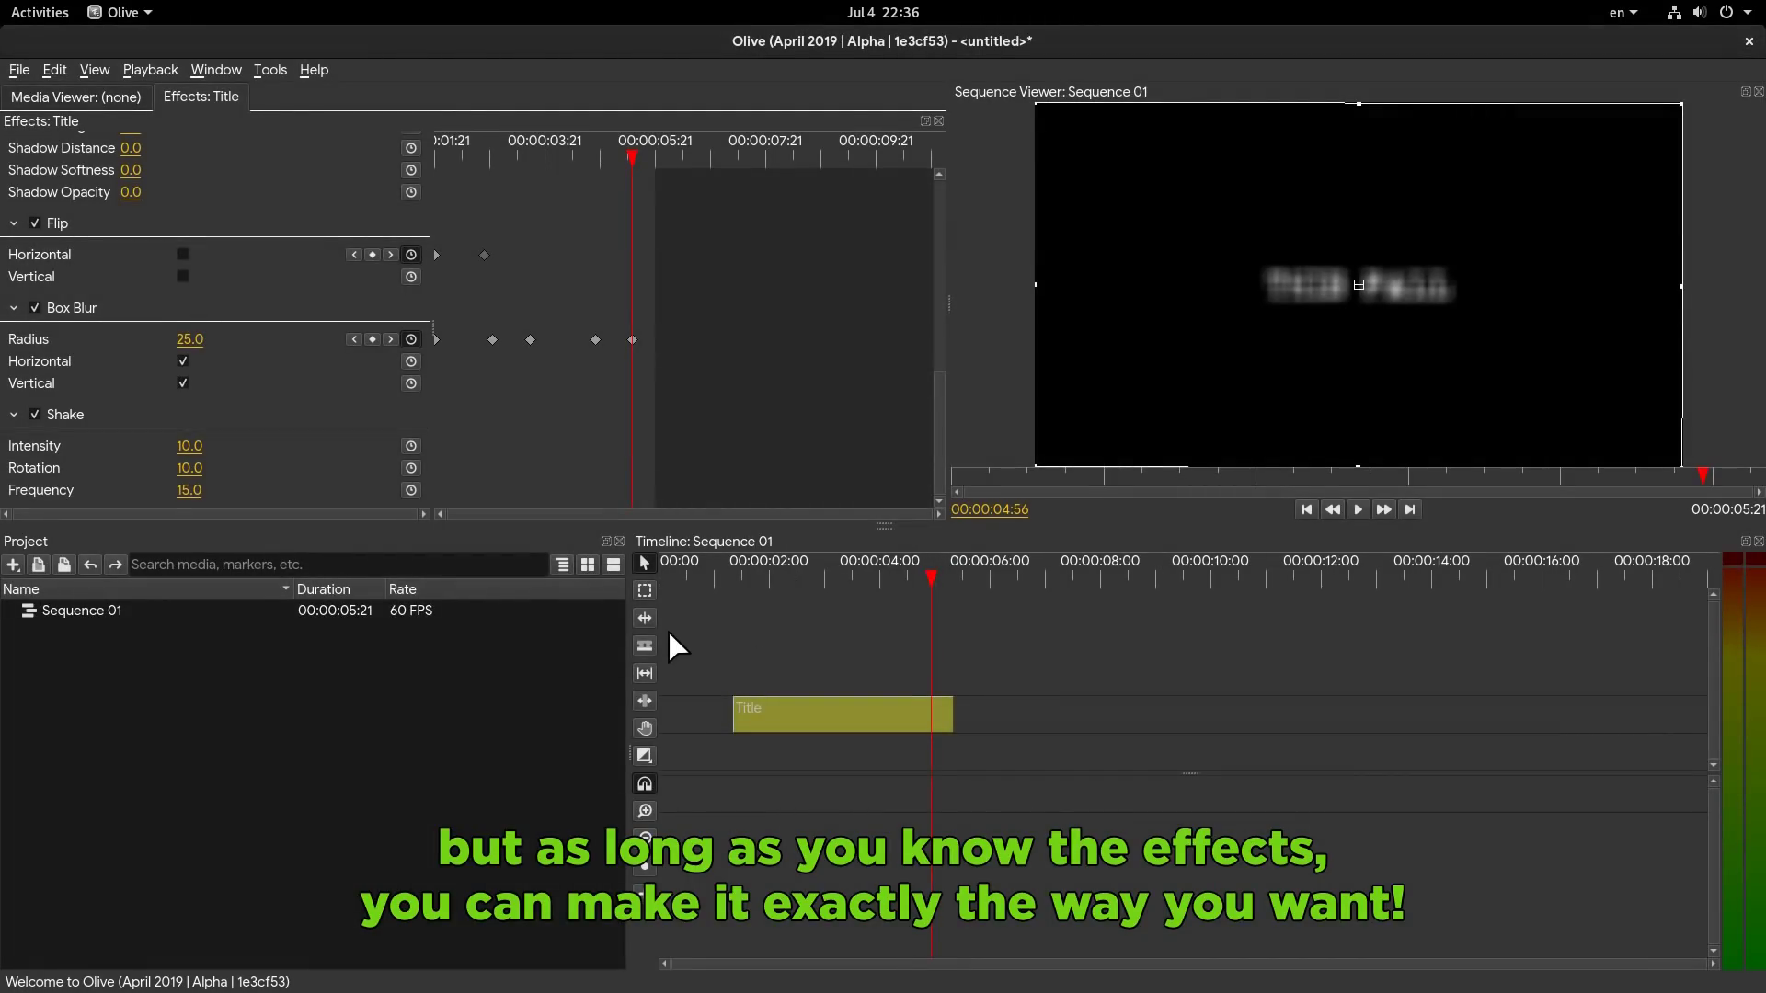
click(707, 568)
key(space)
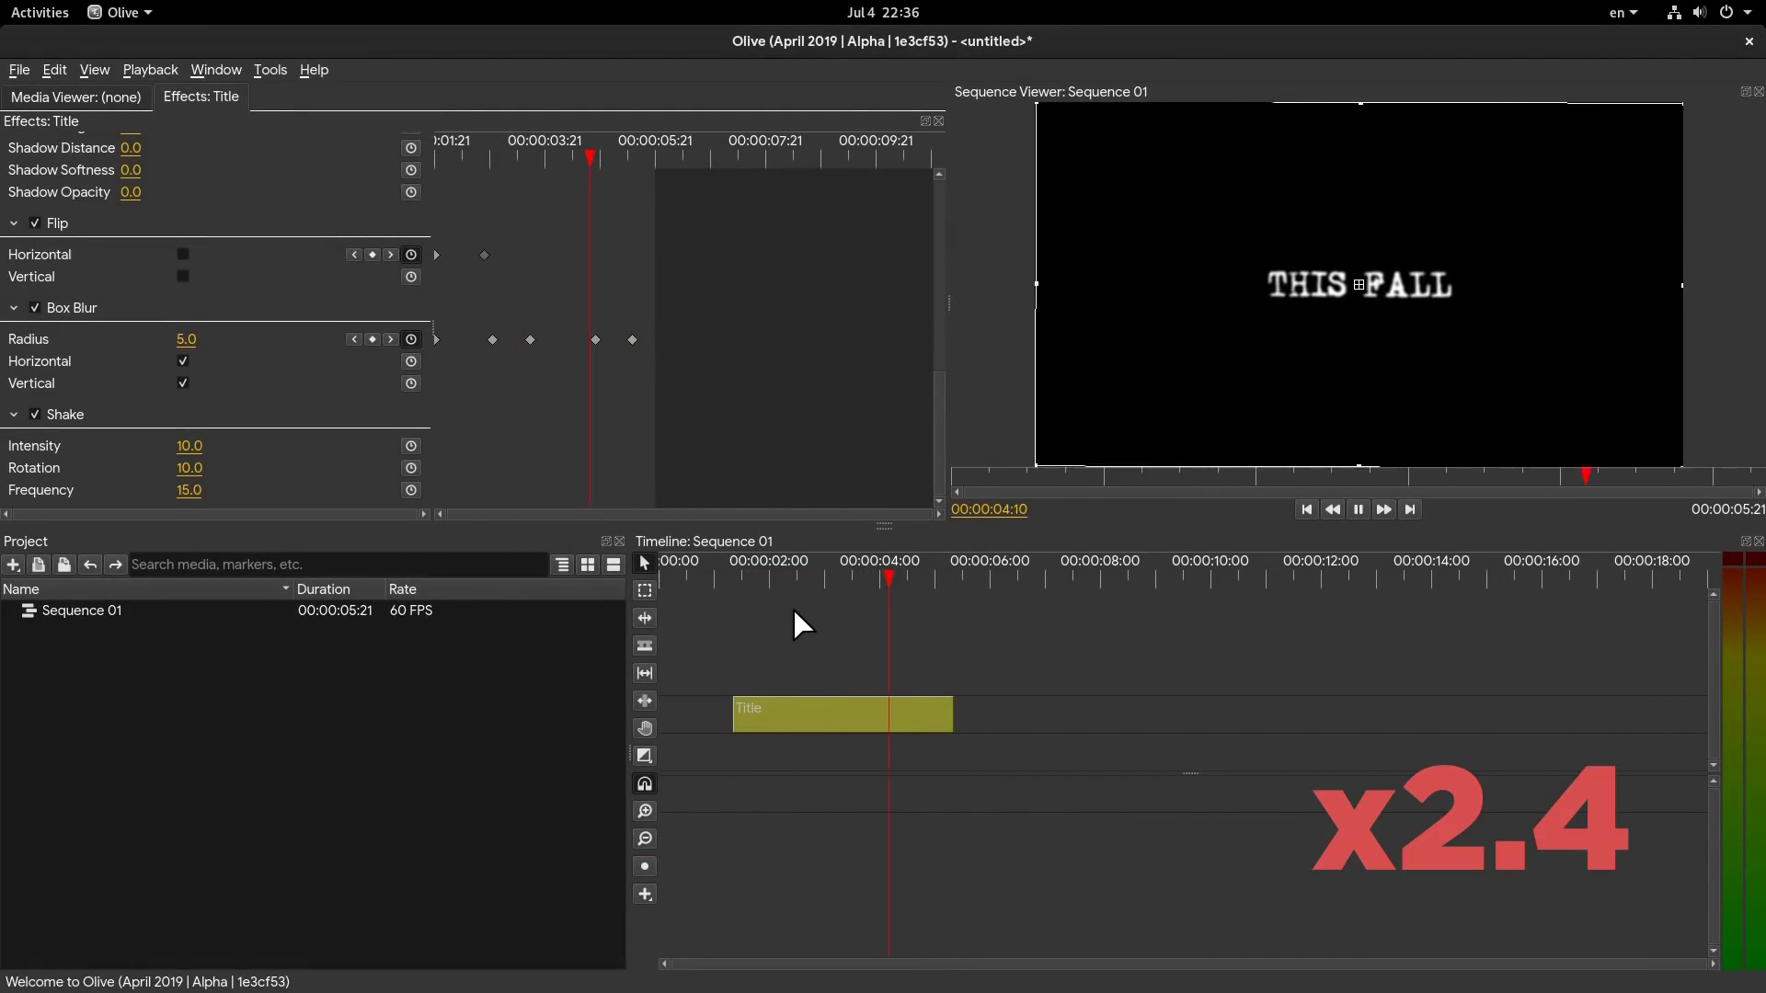
click(908, 573)
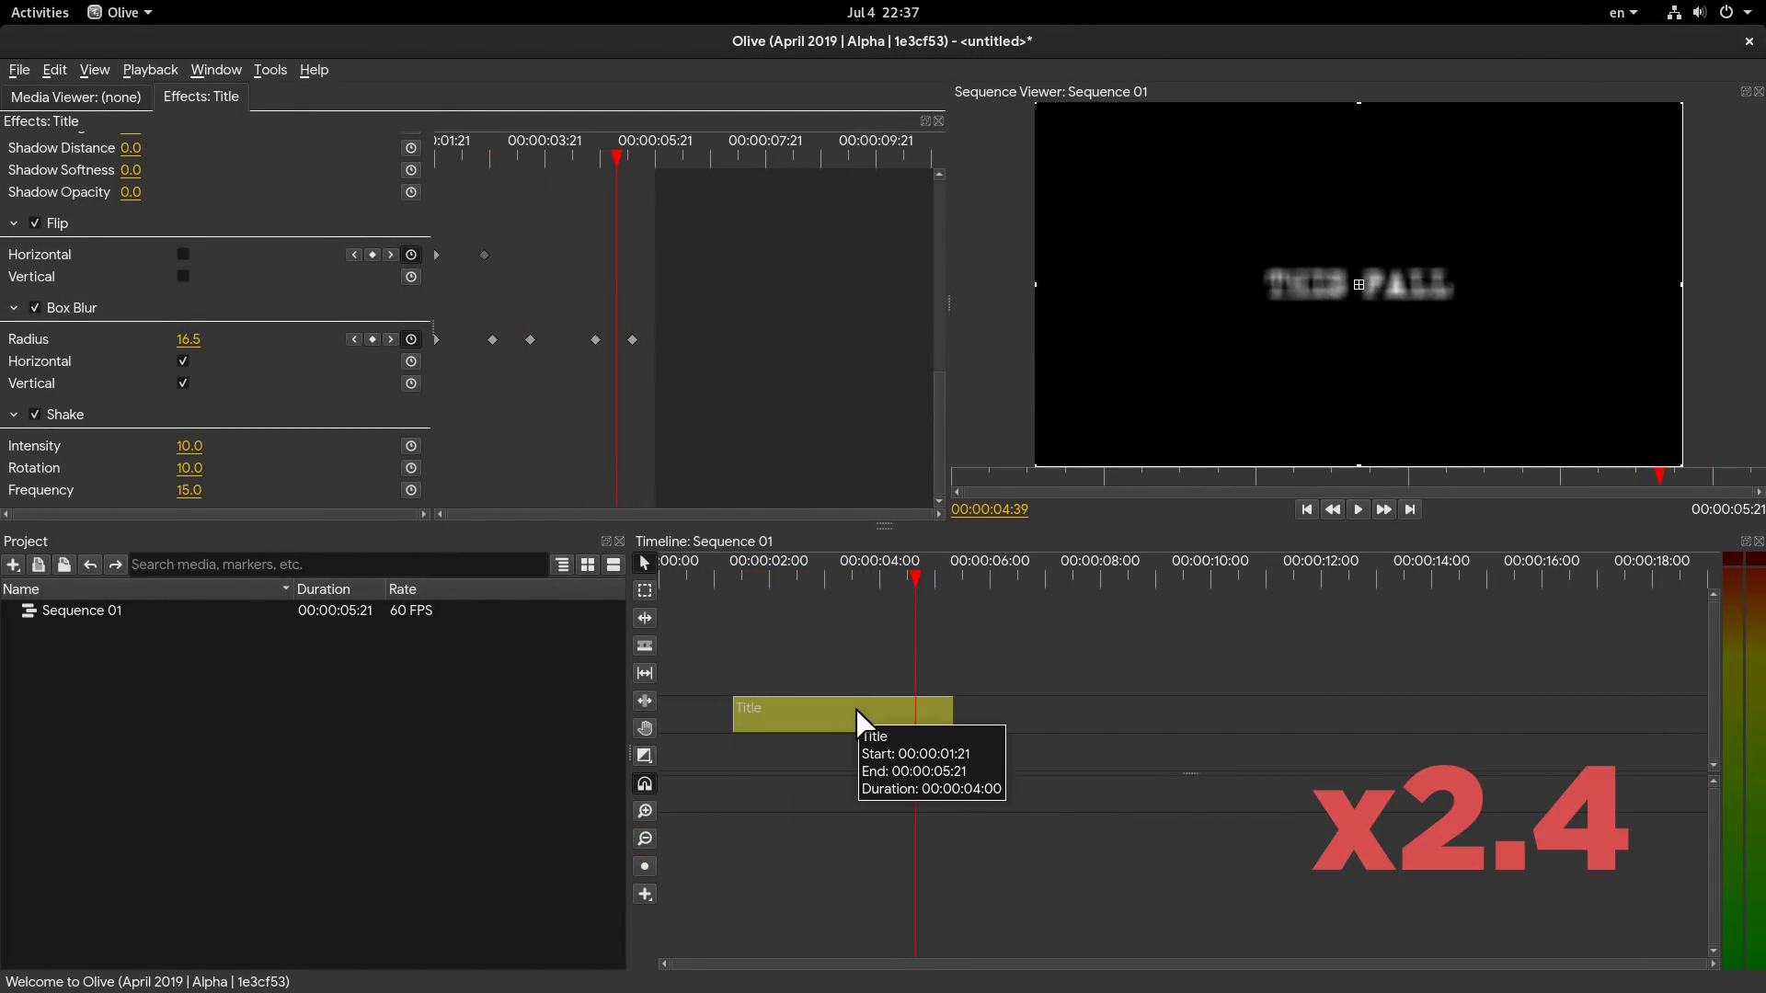
scroll(296, 420, up, 2)
scroll(295, 420, down, 2)
- Add Flip keyframes with Horizontal checked at the clip end, then play the animation
click(374, 255)
click(598, 156)
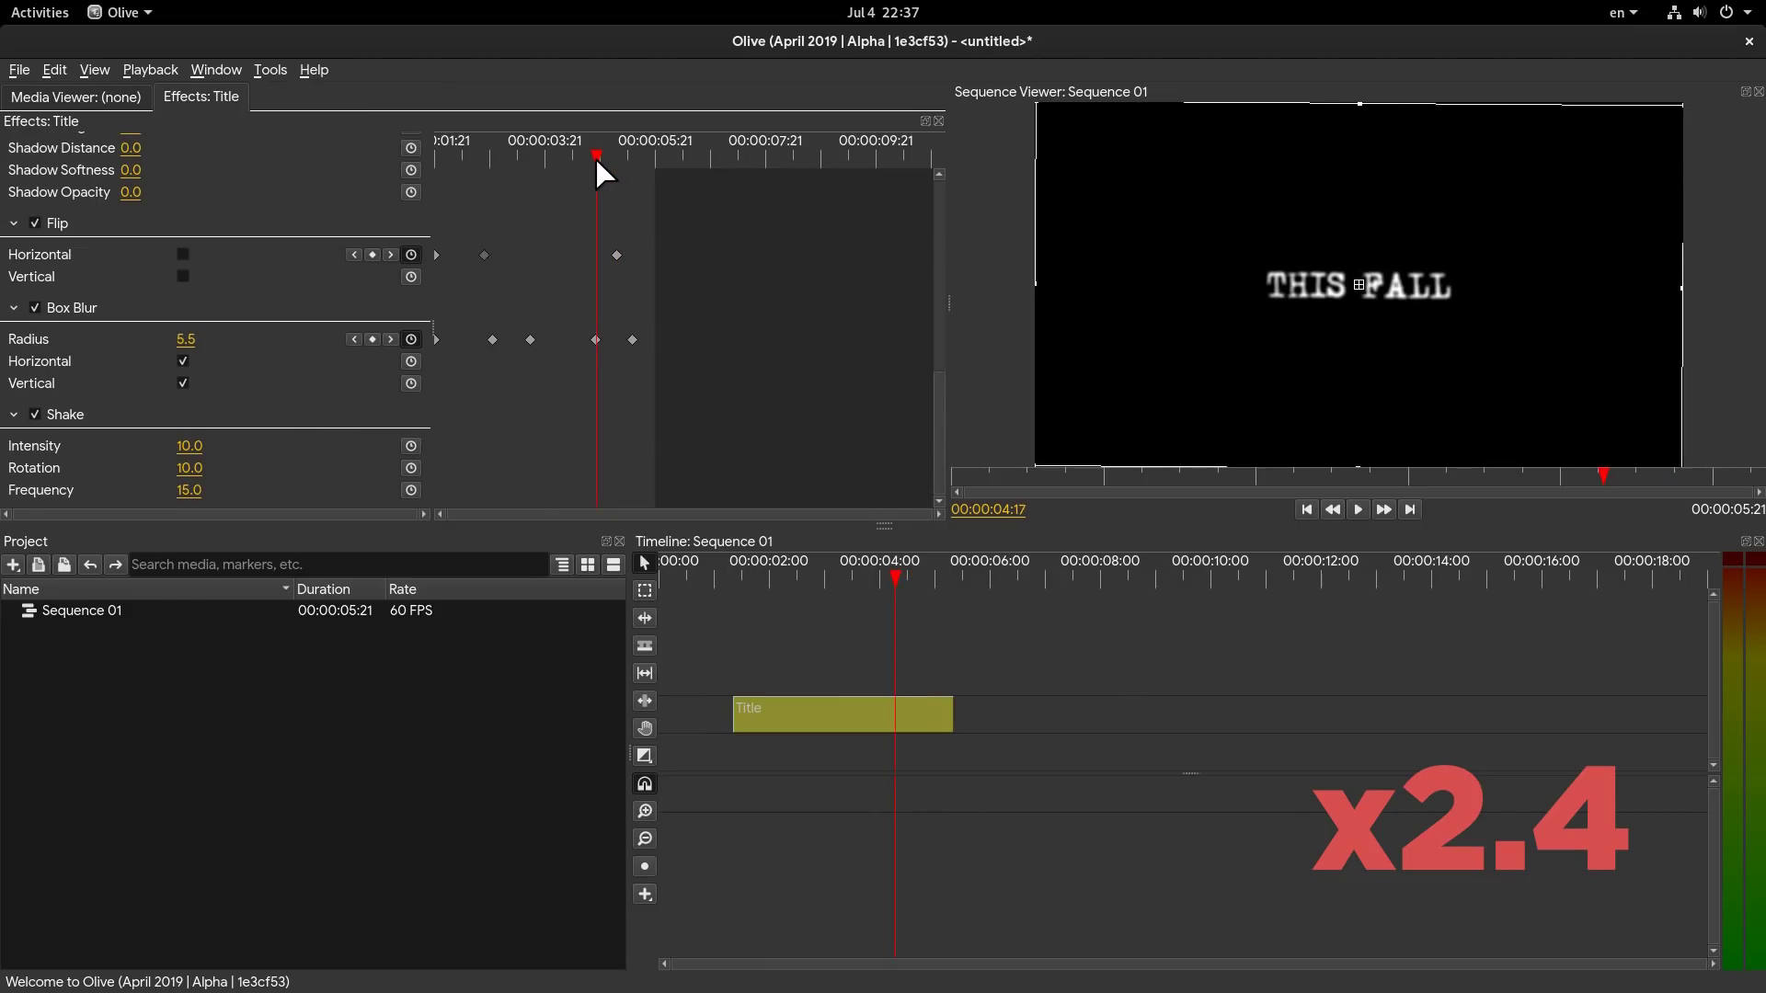
drag(595, 156, 634, 160)
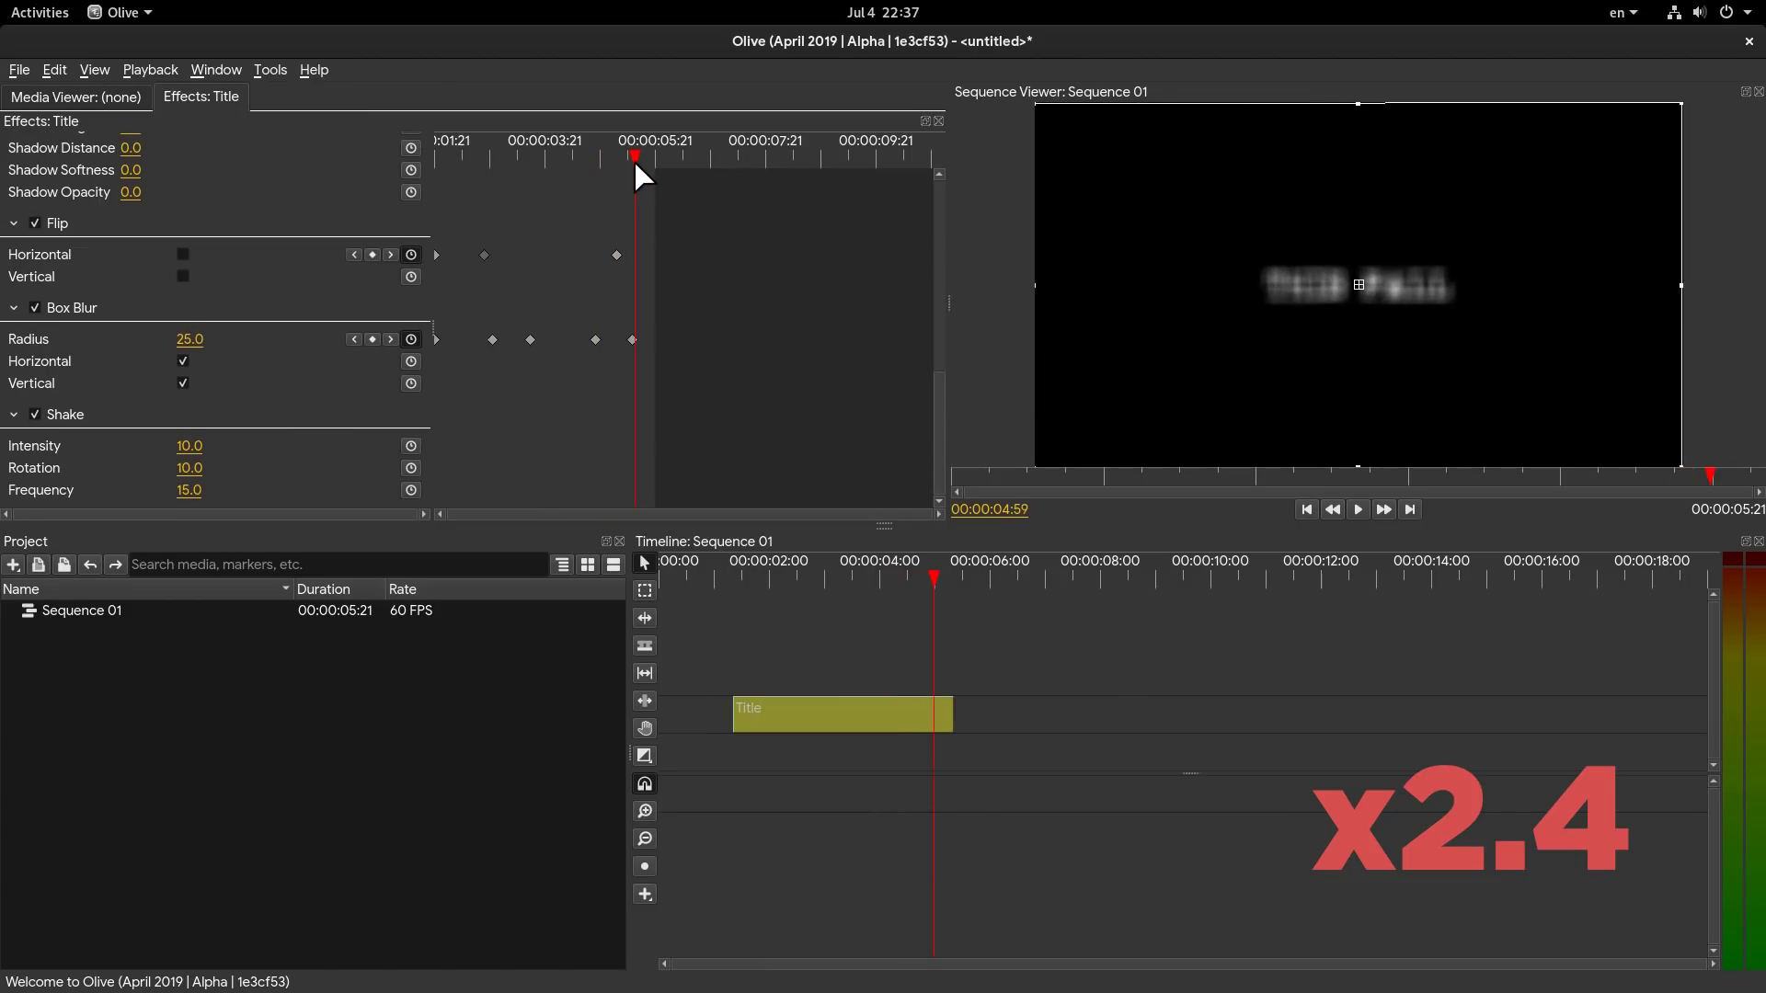
click(182, 254)
click(714, 571)
key(space)
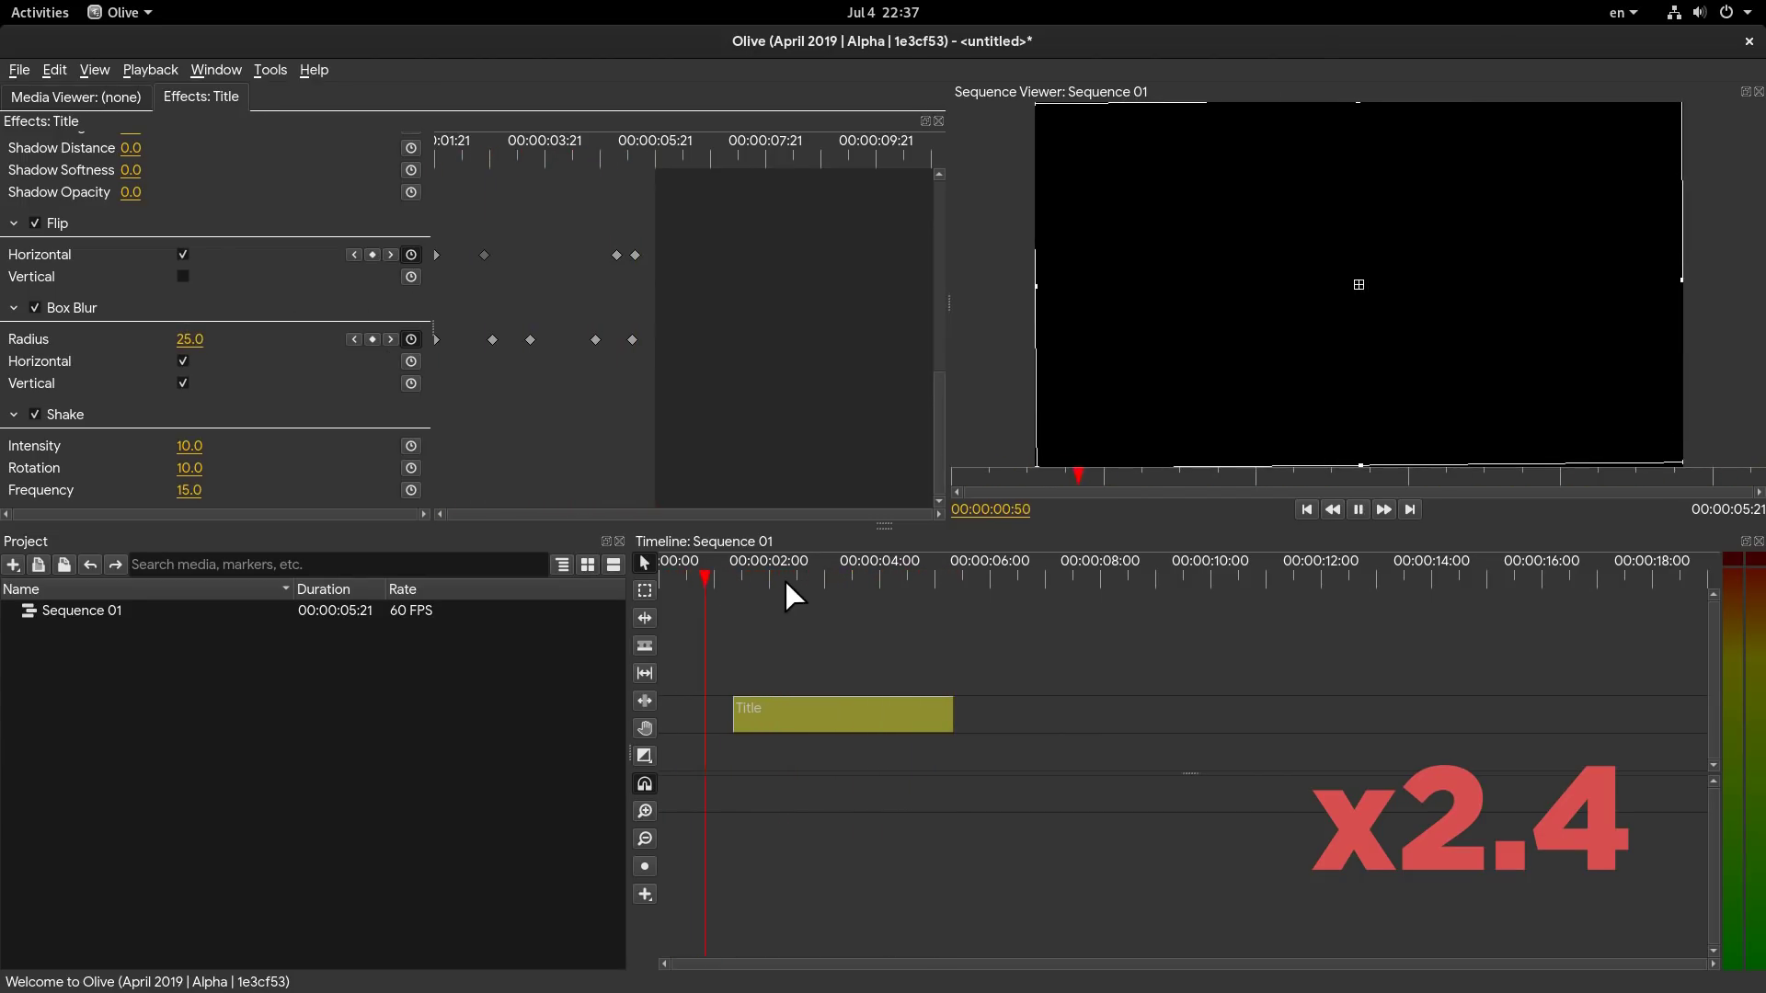
- Keyframe the Opacity fade-in from 0 at 1:21 to 100 at 1:53, then preview it
click(734, 571)
scroll(283, 272, up, 3)
scroll(284, 297, up, 3)
scroll(294, 320, up, 2)
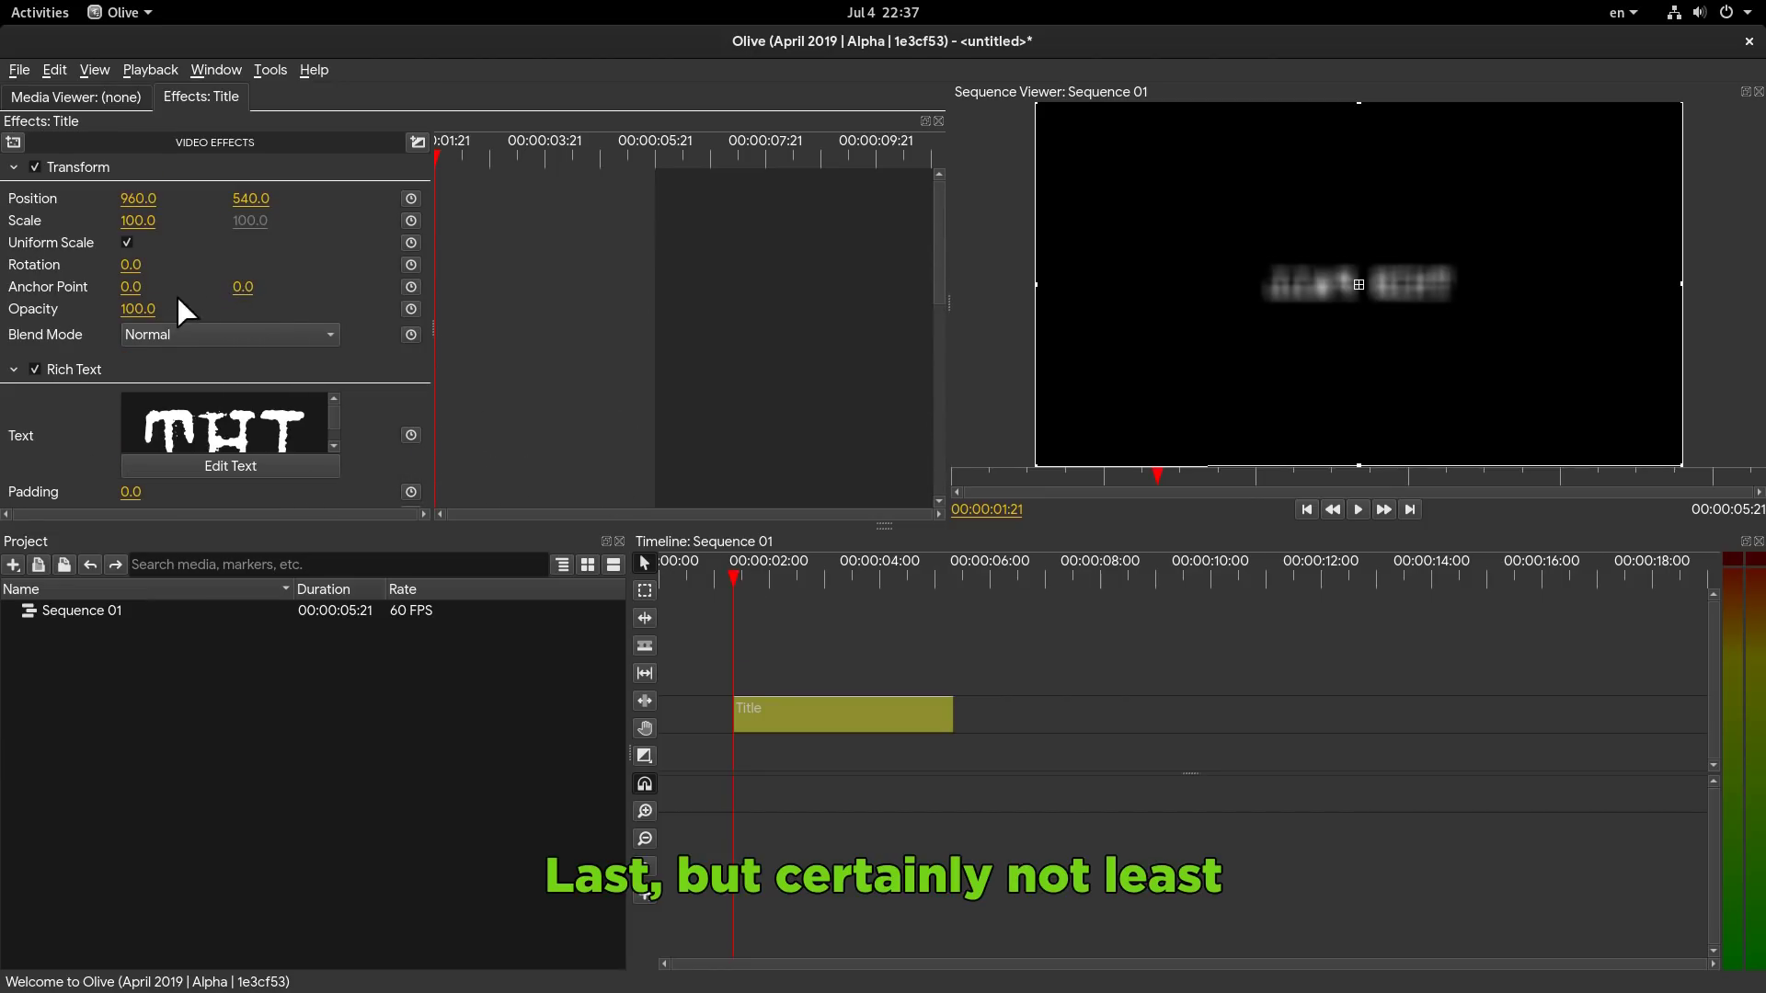
drag(152, 312, 29, 312)
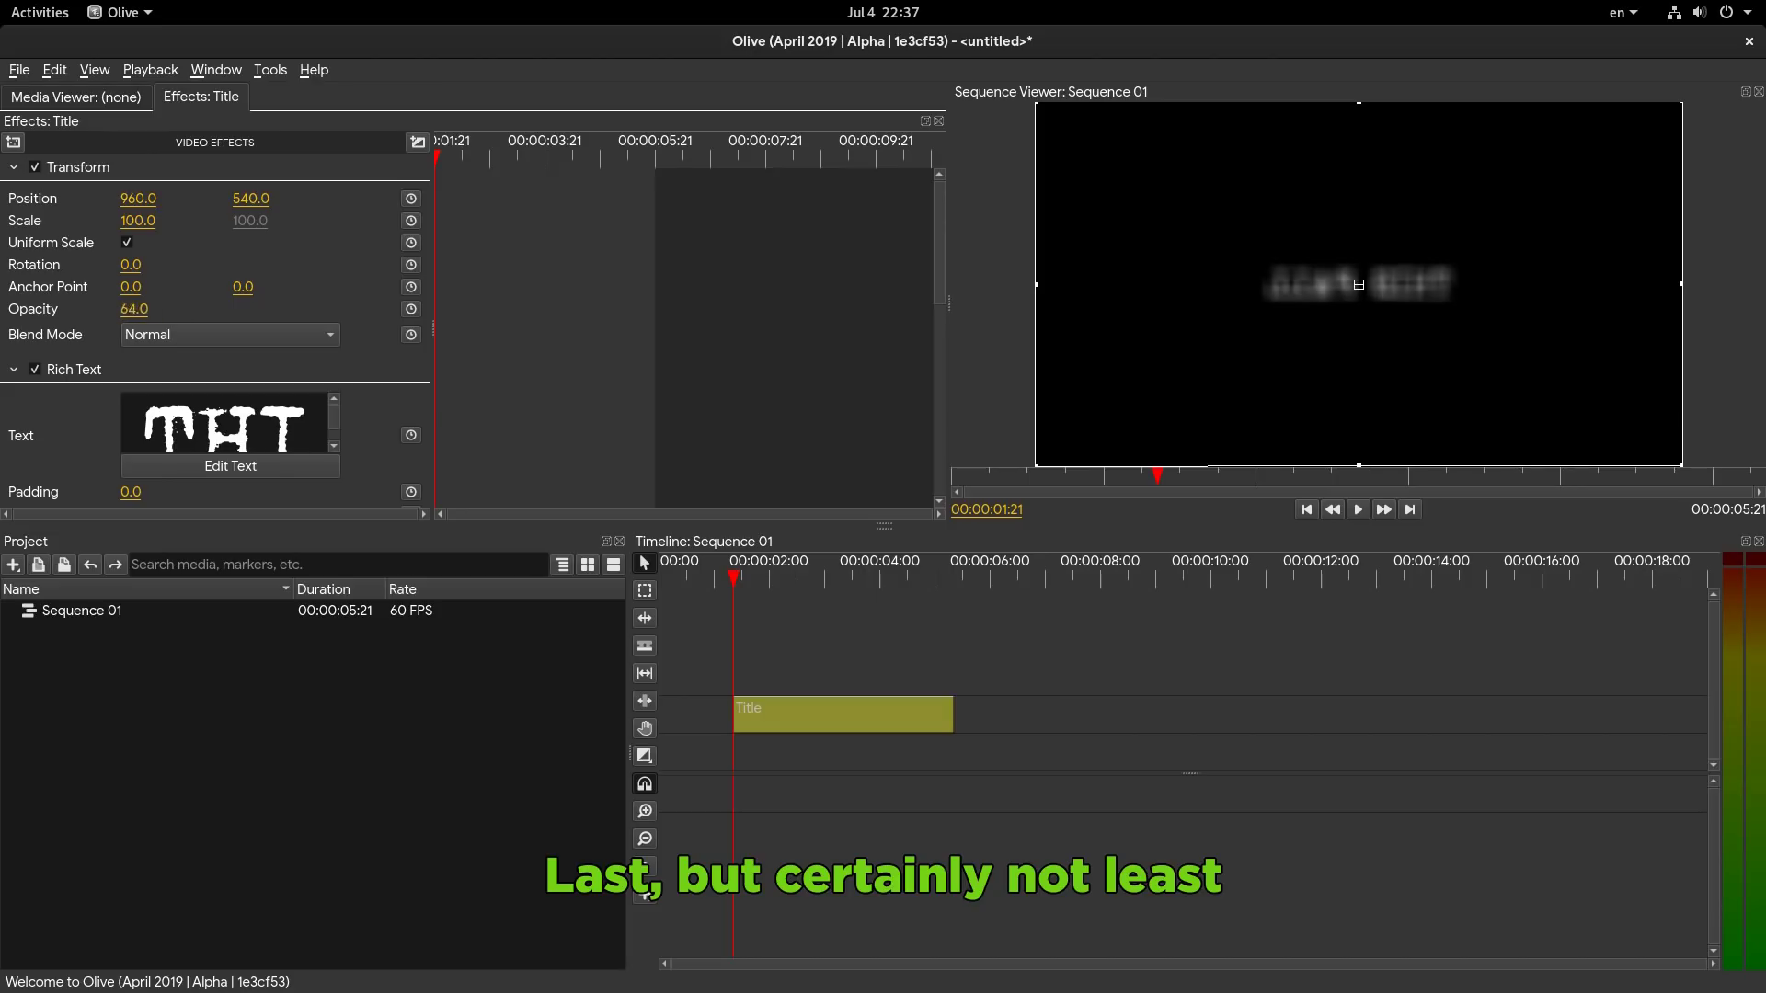
click(410, 310)
click(471, 153)
scroll(501, 226, down, 3)
scroll(499, 225, down, 3)
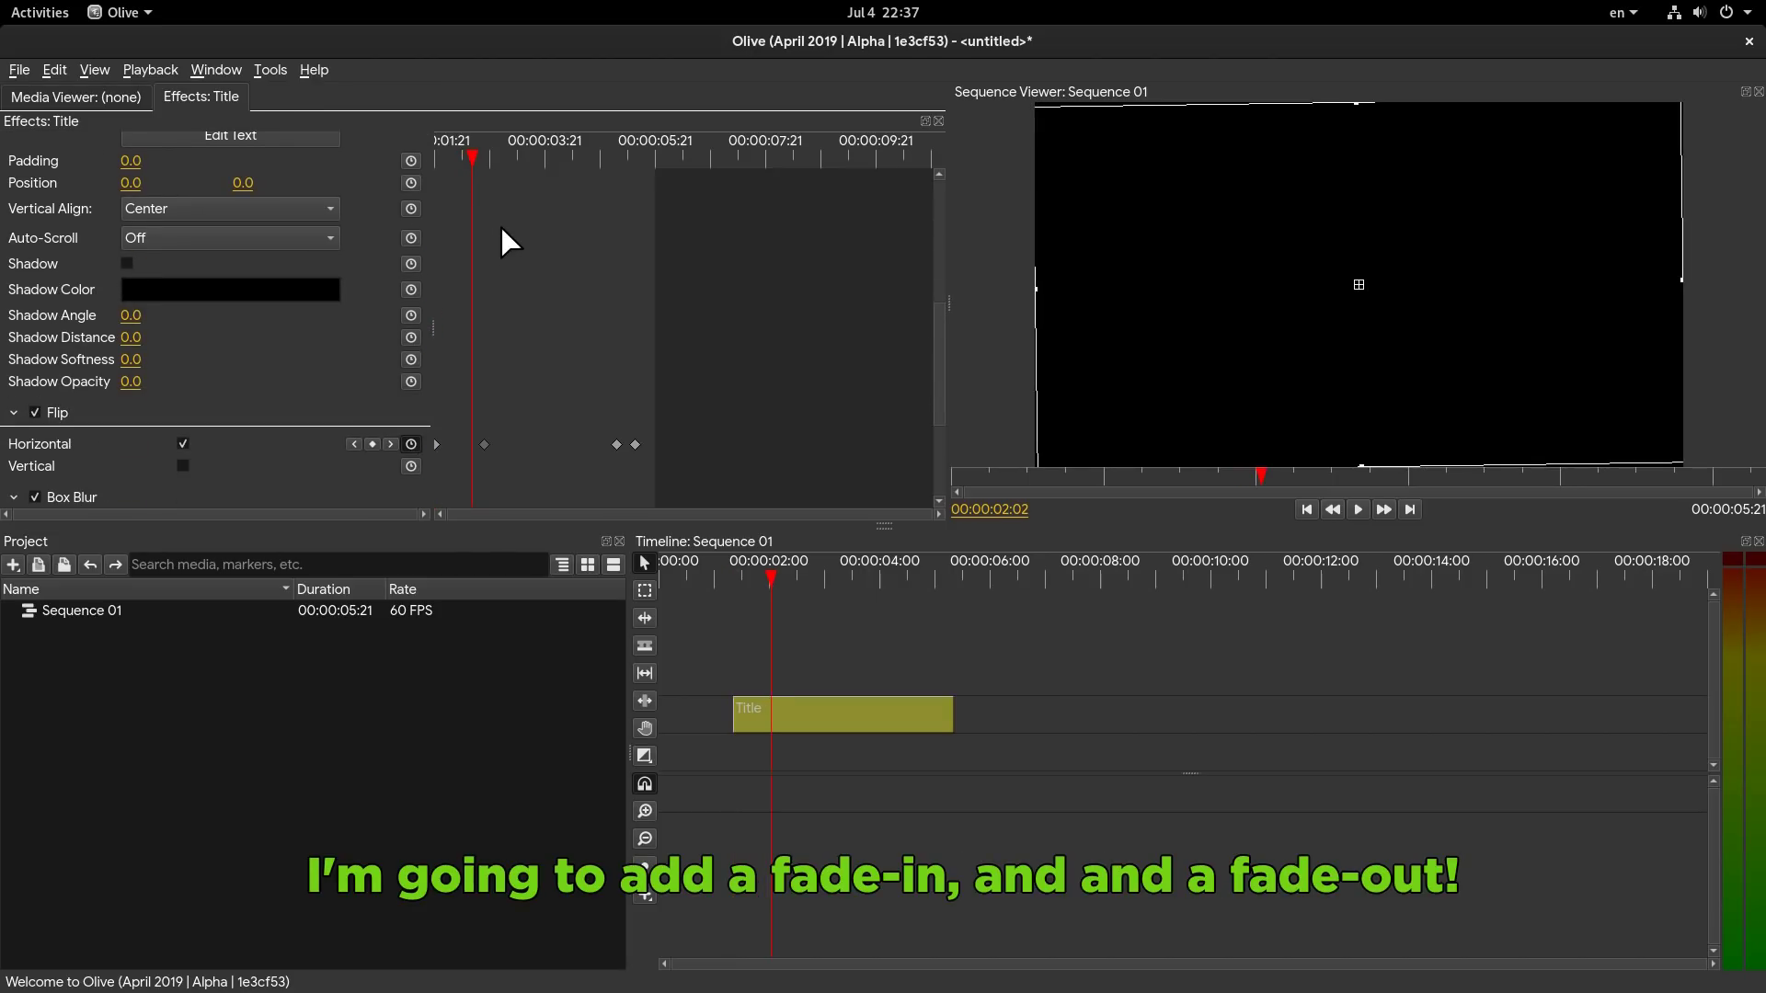
click(463, 153)
scroll(542, 281, up, 1)
scroll(526, 304, up, 4)
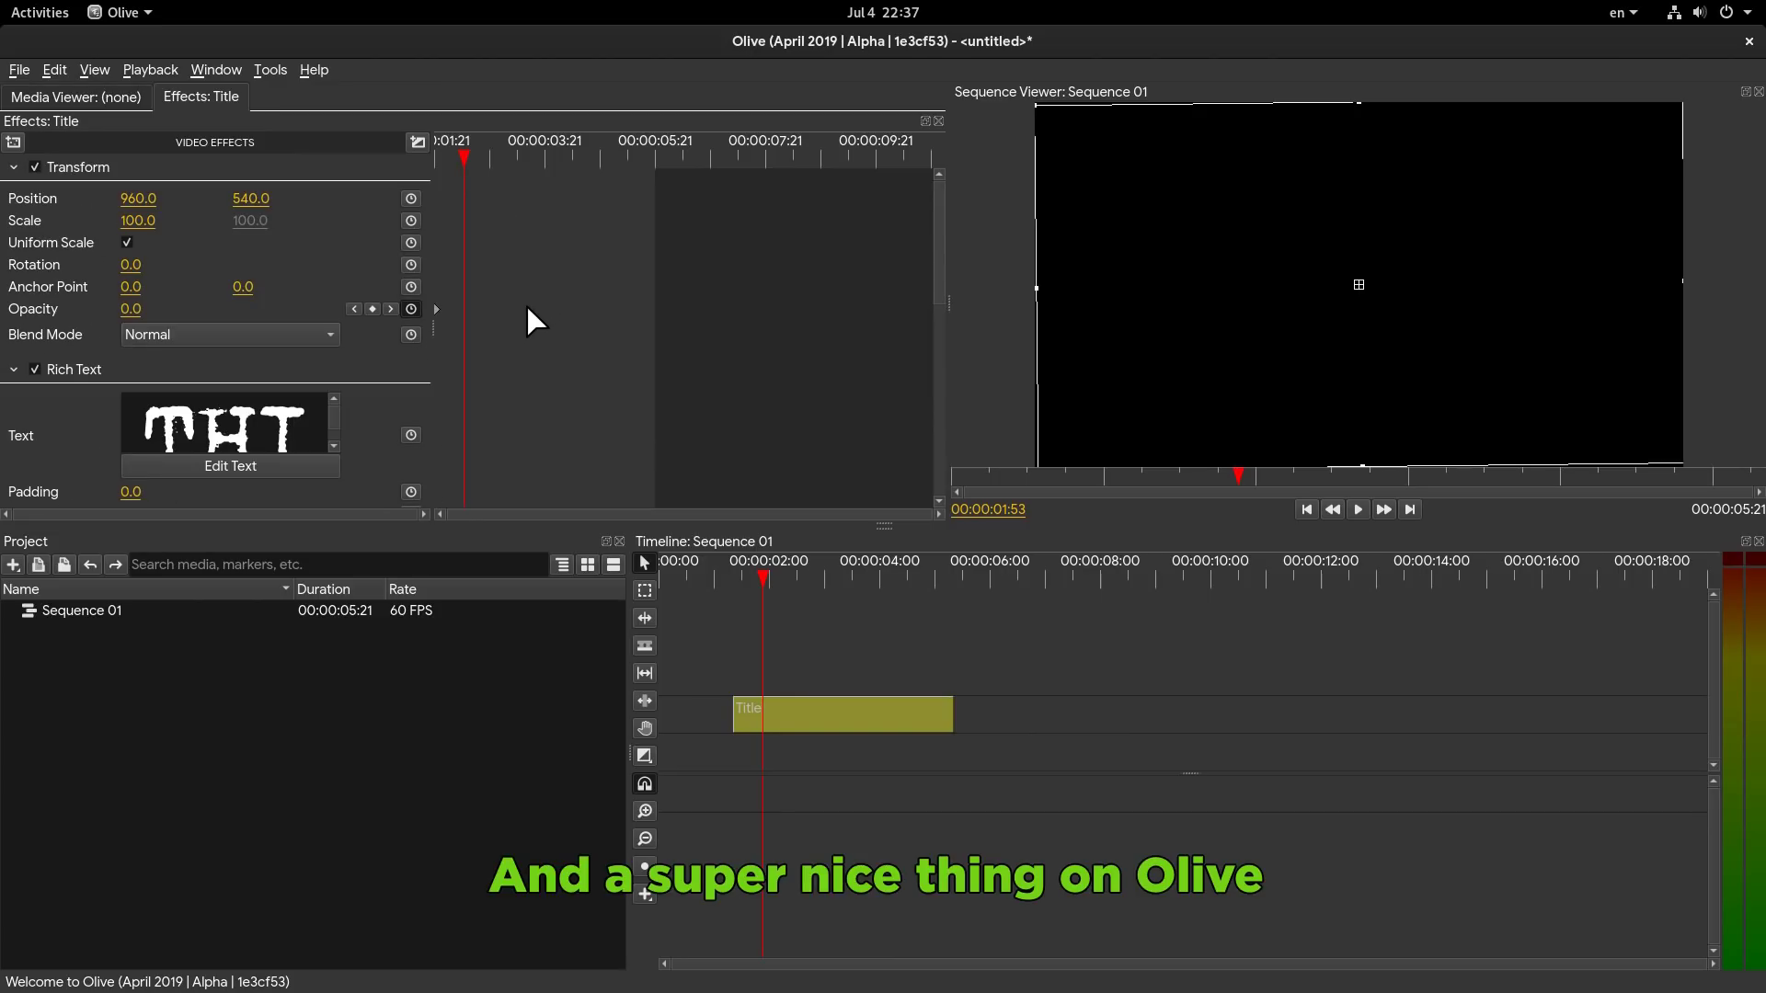
drag(133, 310, 448, 232)
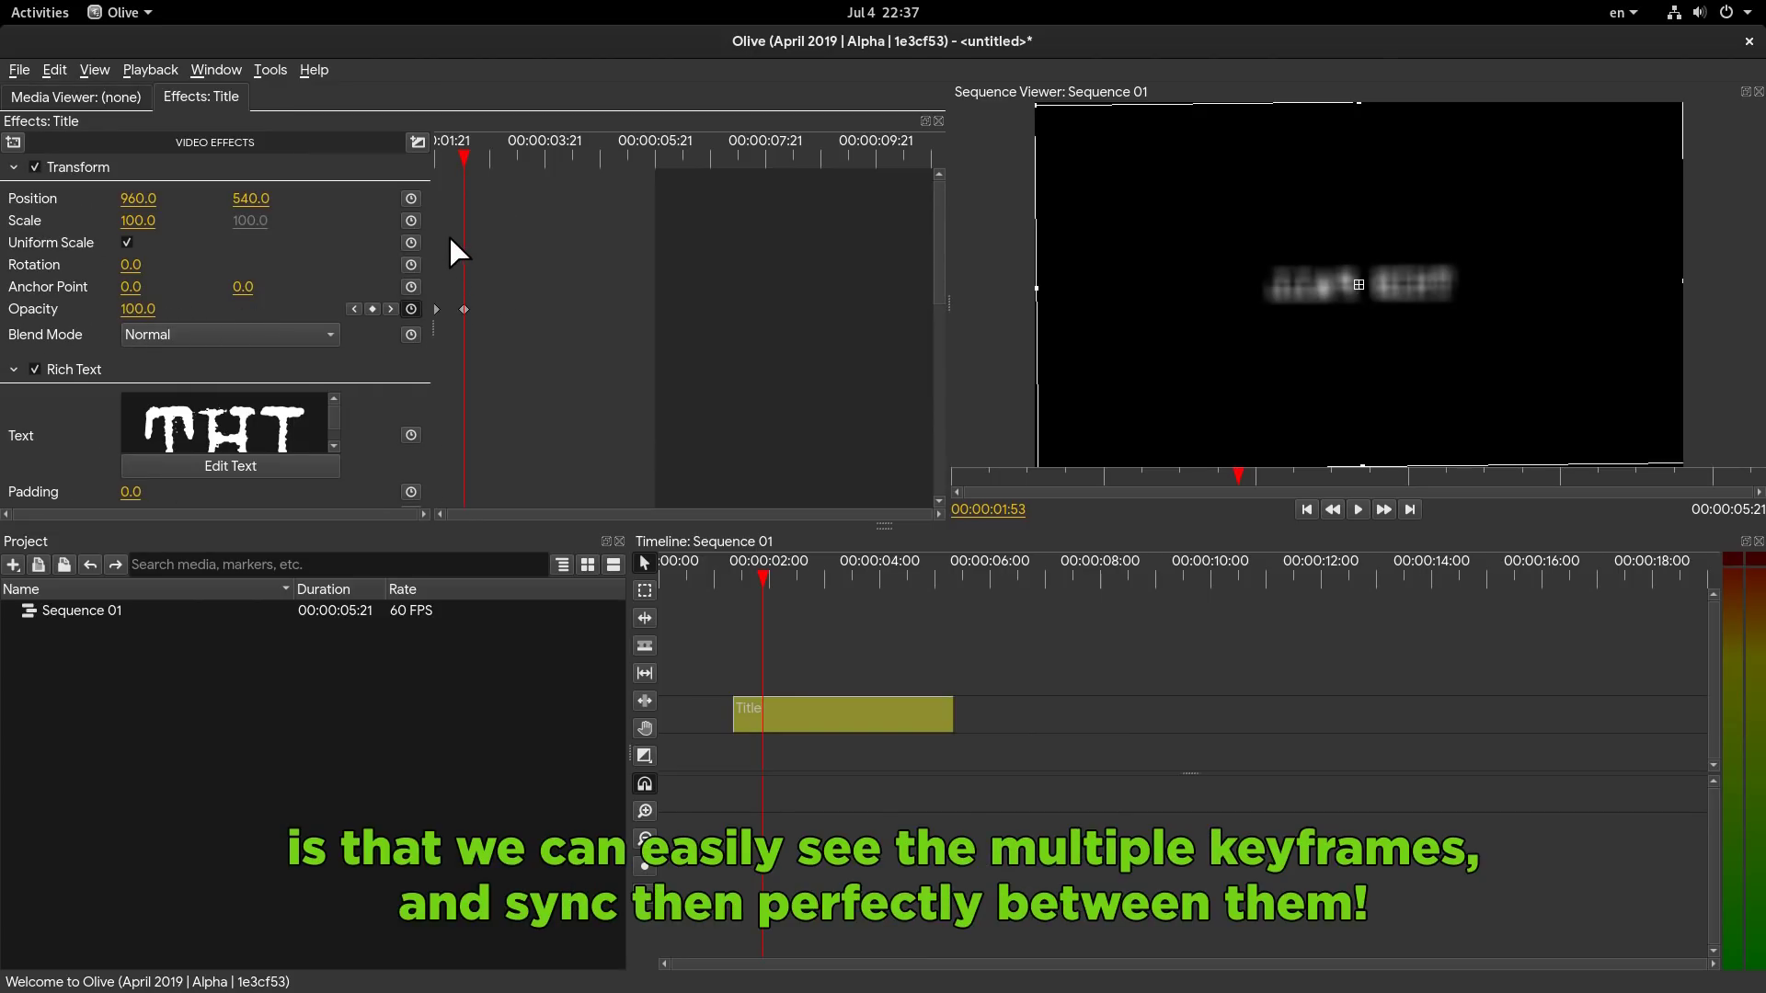
mouse_move(471, 157)
mouse_down()
mouse_move(438, 144)
mouse_move(479, 153)
mouse_up()
key(space)
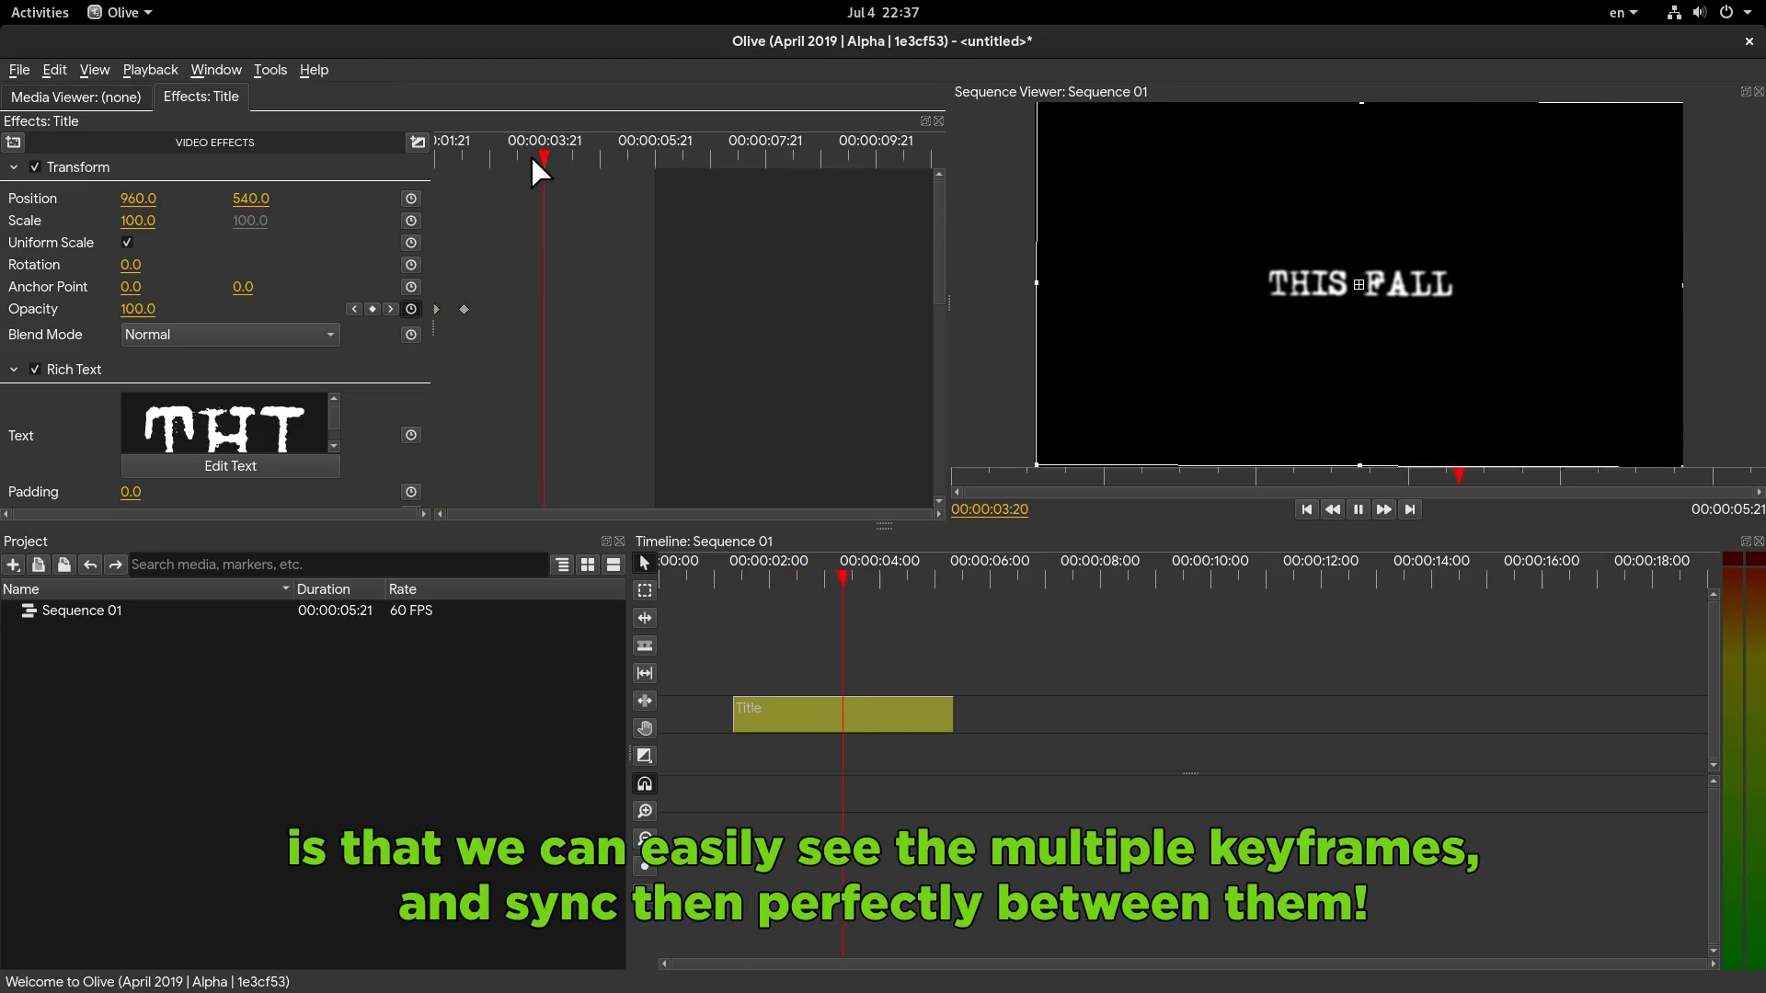
key(space)
- Keyframe the Opacity fade-out from 100 at 3:51 to 0 at 5:10, then play
click(573, 155)
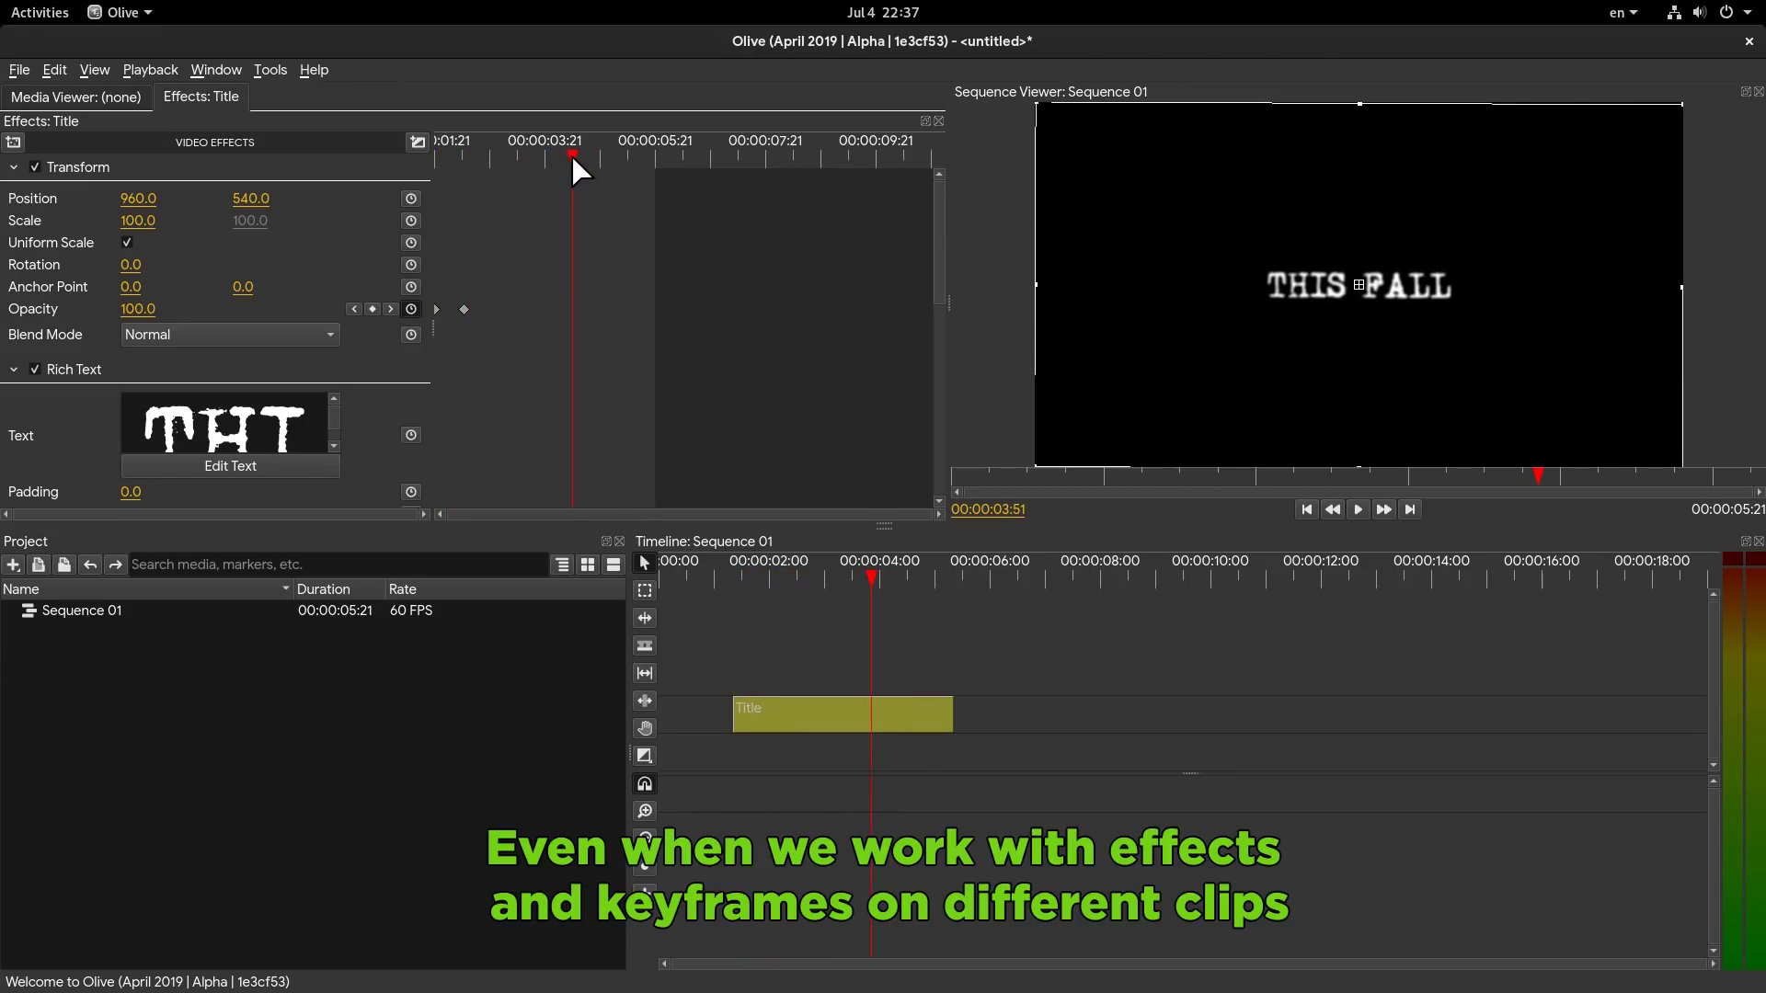
scroll(632, 283, down, 5)
scroll(621, 312, up, 5)
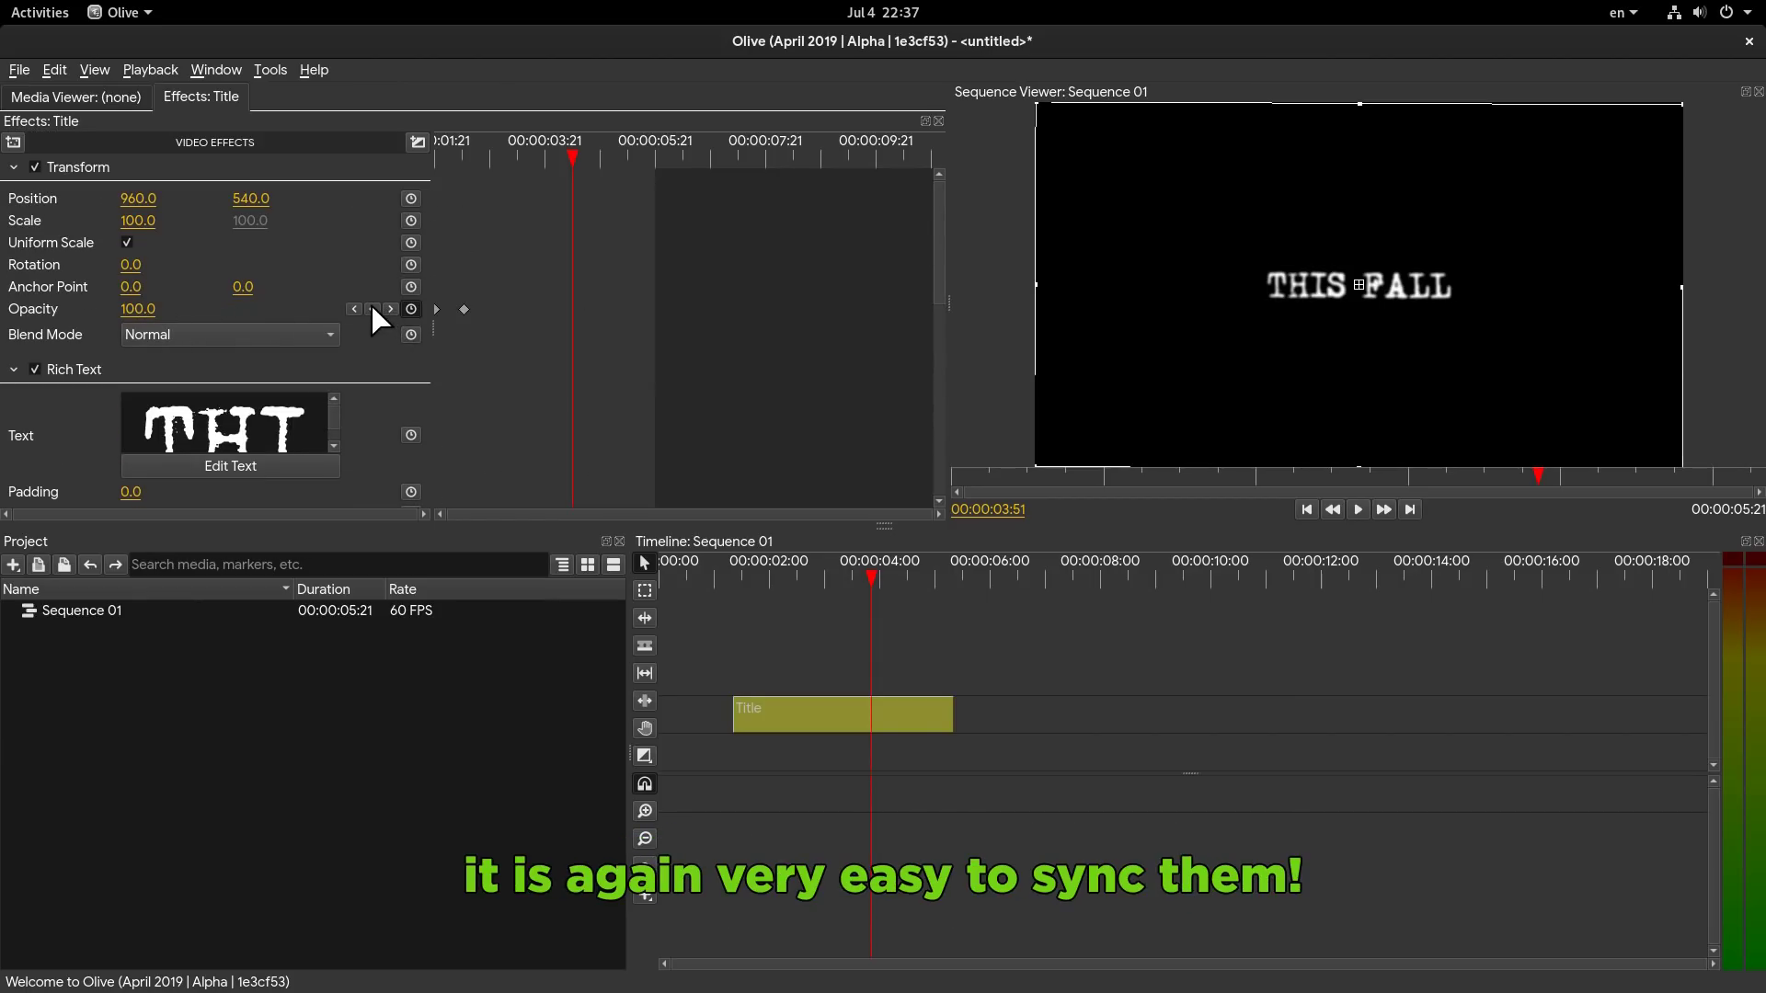
drag(607, 156, 644, 155)
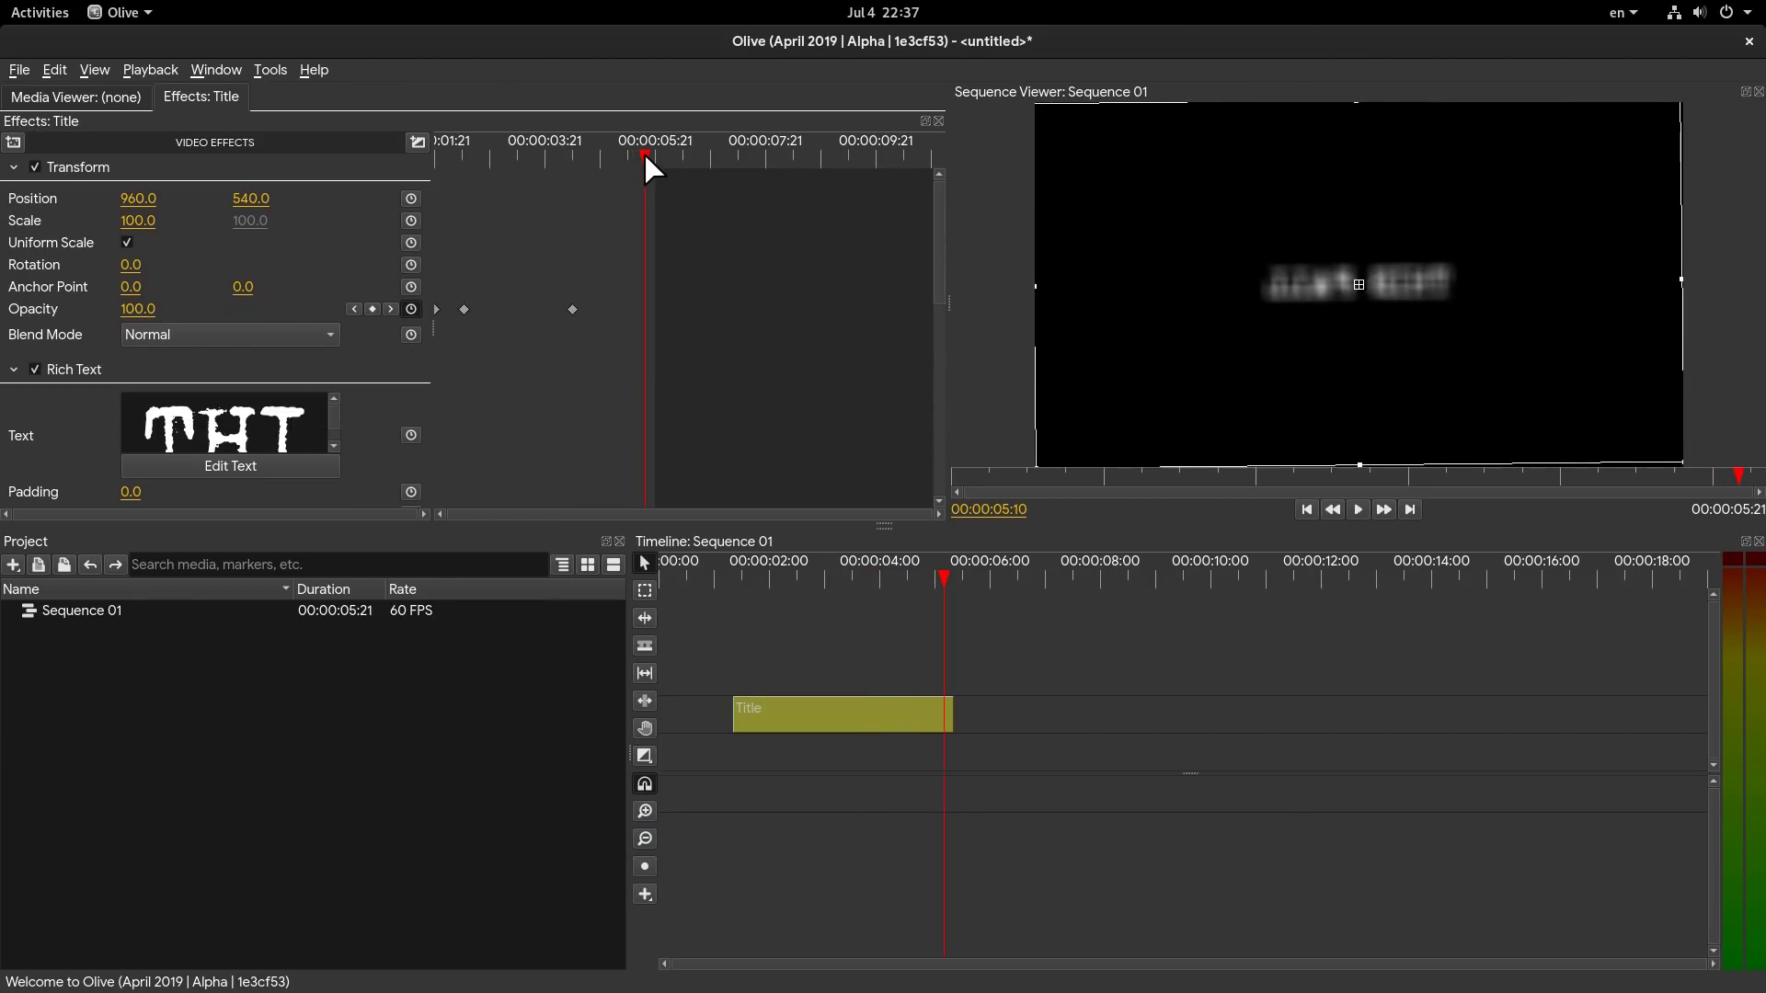
drag(138, 310, 55, 309)
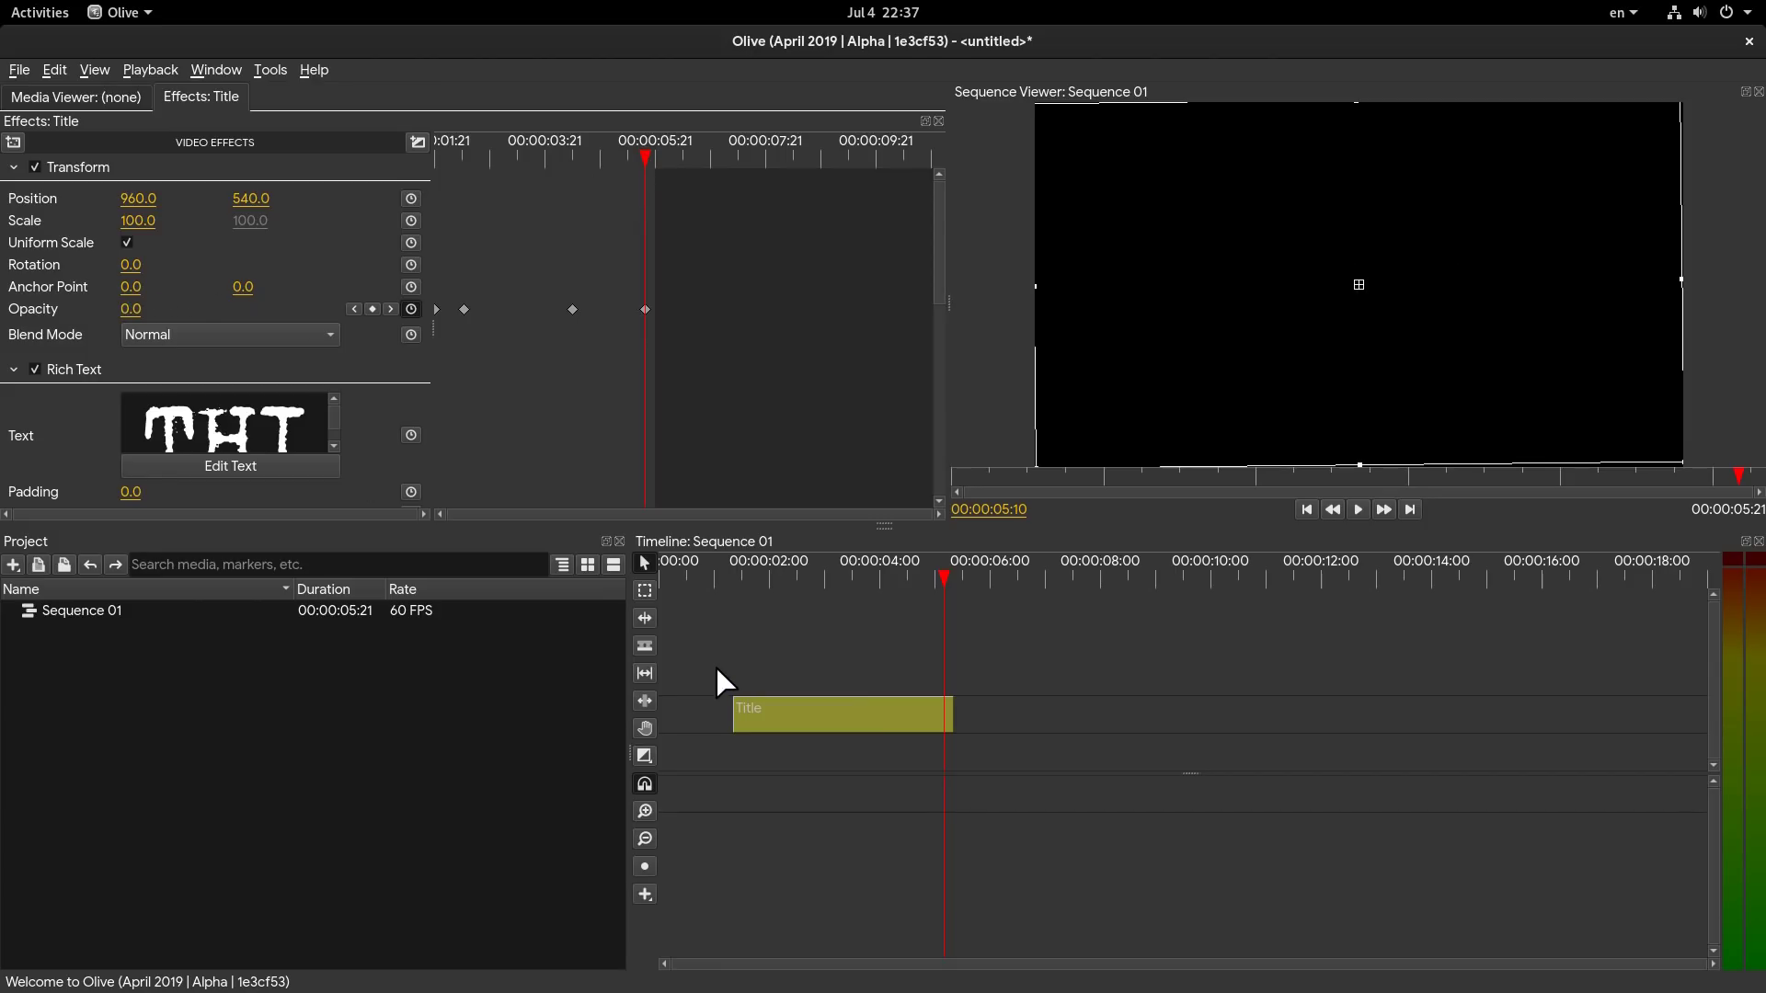
click(713, 576)
key(space)
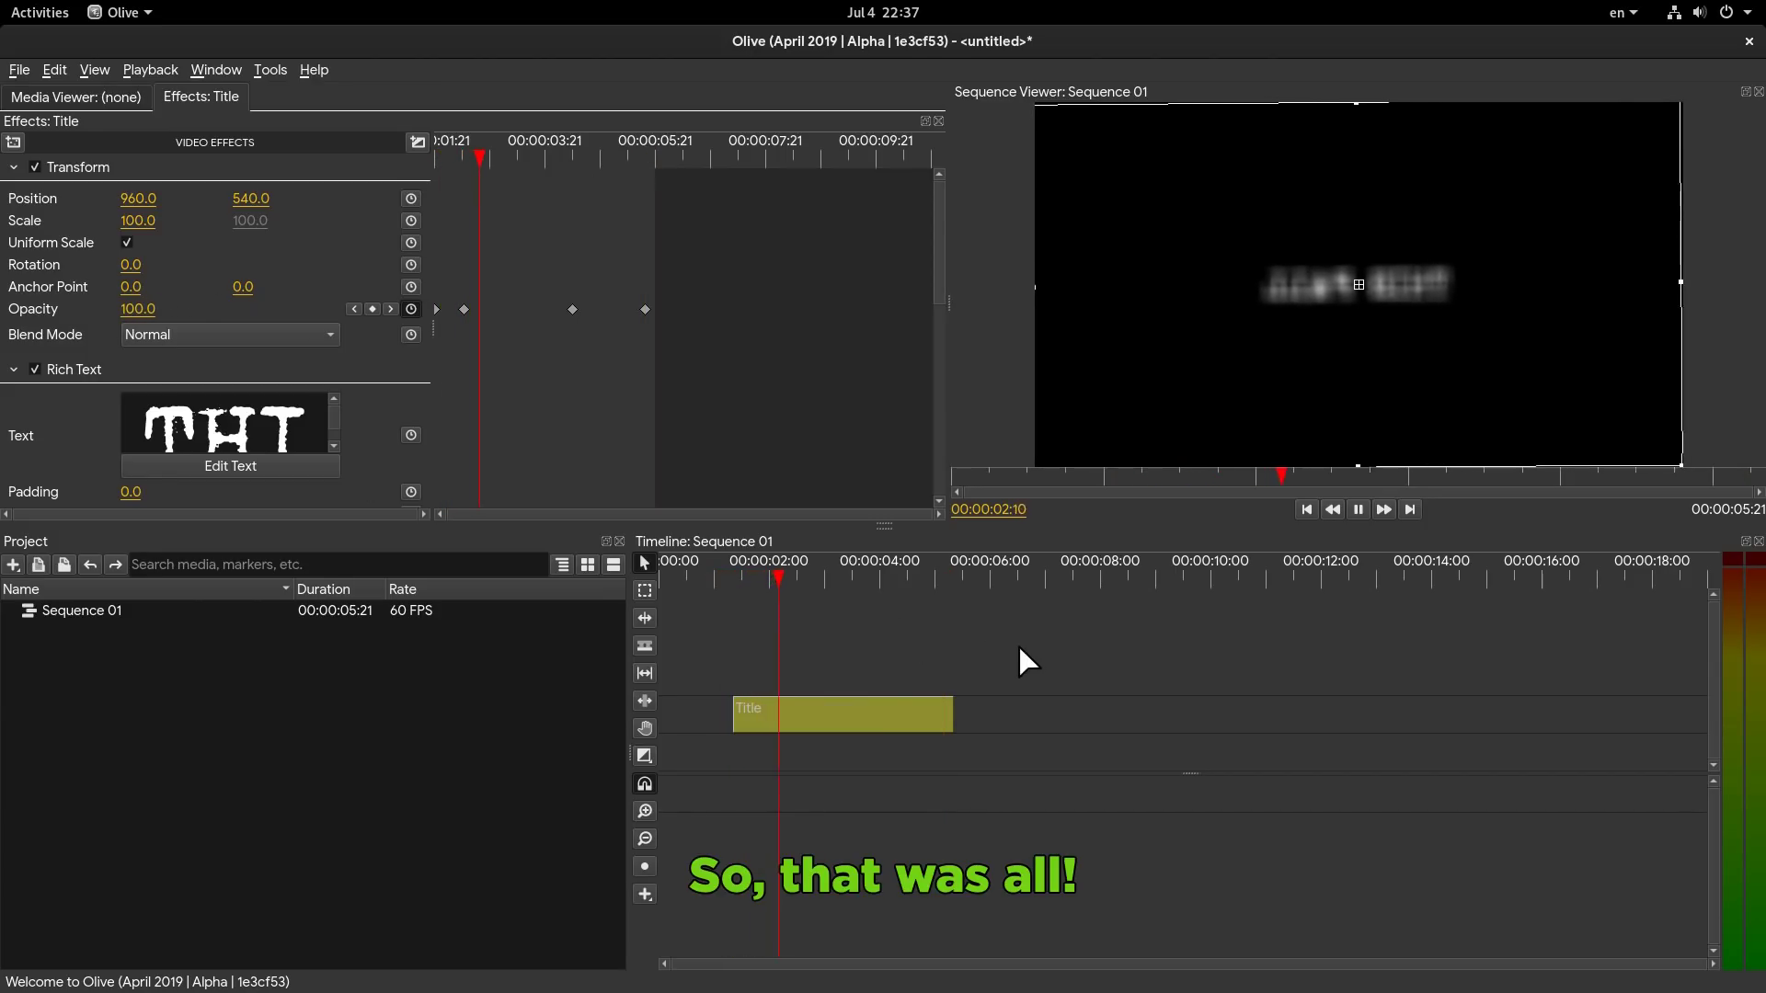